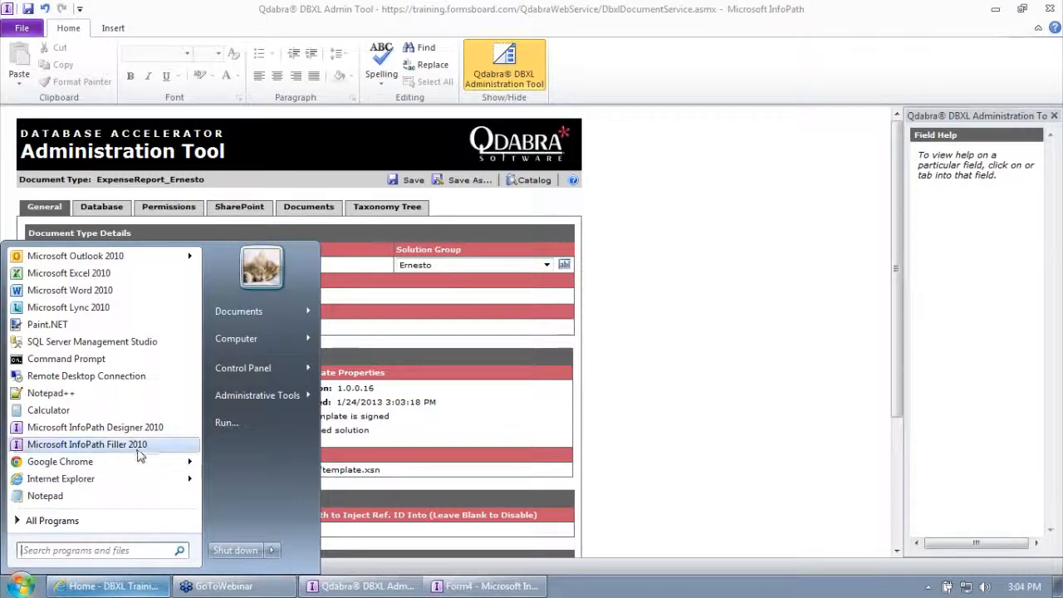
Open Microsoft InfoPath Designer 2010 and create a new Blank Form template.
{"action": "left_click", "coordinate": [142, 426]}
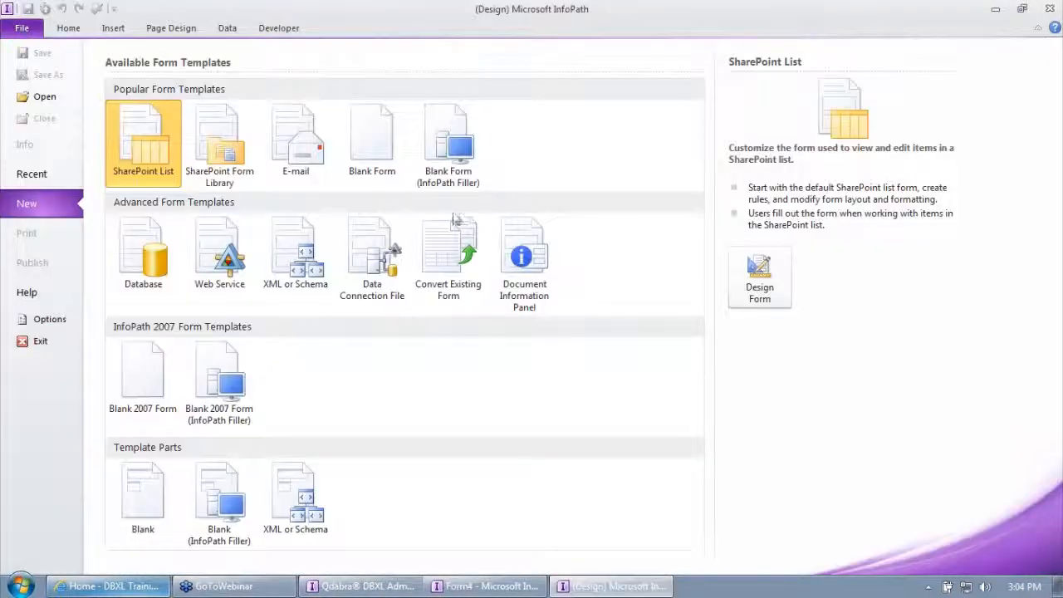
{"action": "left_click", "coordinate": [375, 122]}
{"action": "double_click", "coordinate": [375, 123]}
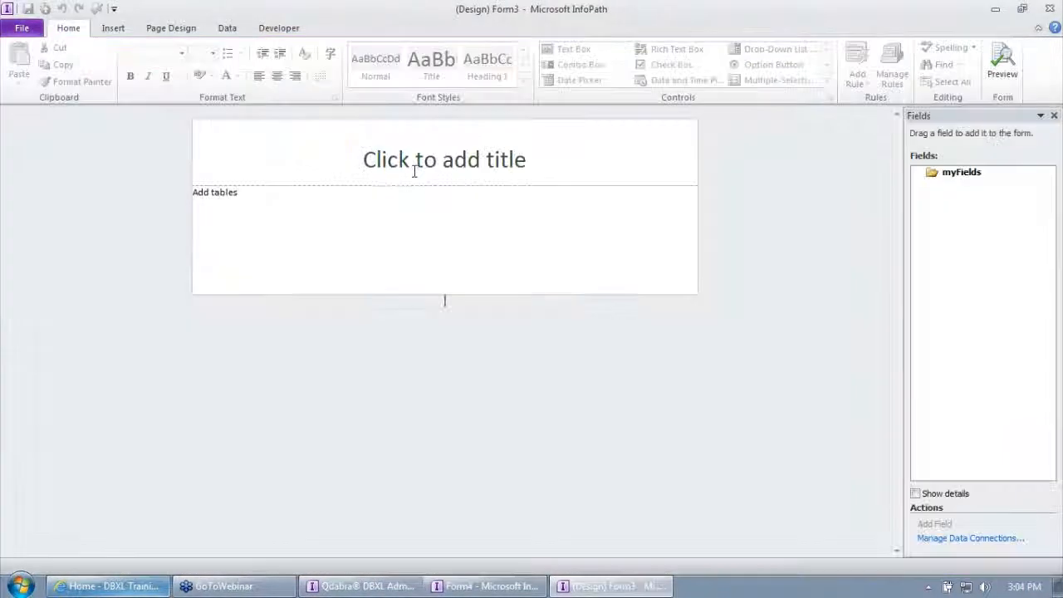
Start a new data connection for the form that receives data from a SOAP Web service.
{"action": "left_click", "coordinate": [168, 32]}
{"action": "left_click", "coordinate": [229, 30]}
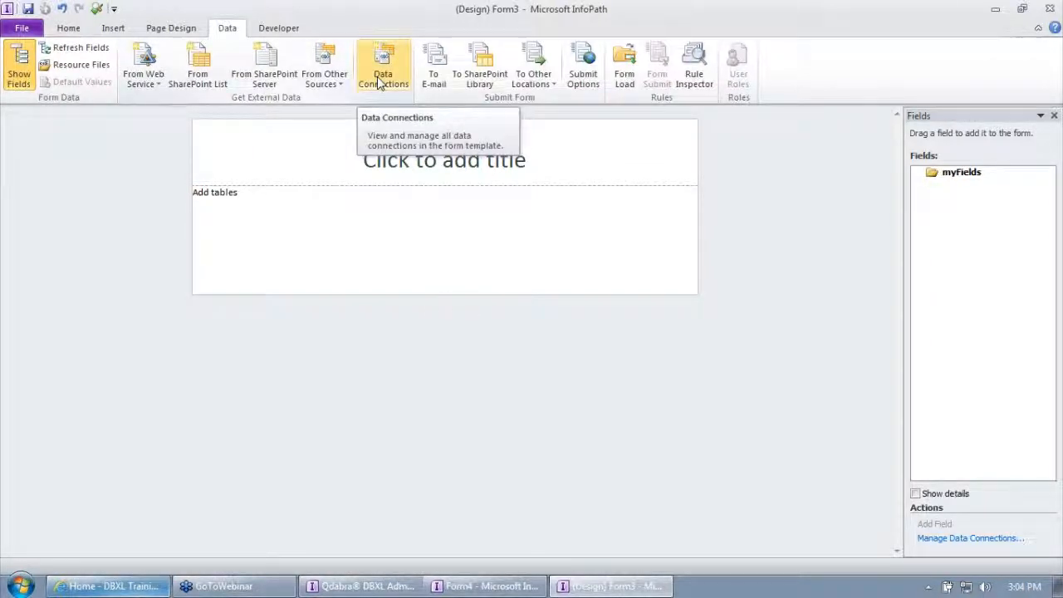
{"action": "left_click", "coordinate": [378, 81]}
{"action": "left_click", "coordinate": [631, 147]}
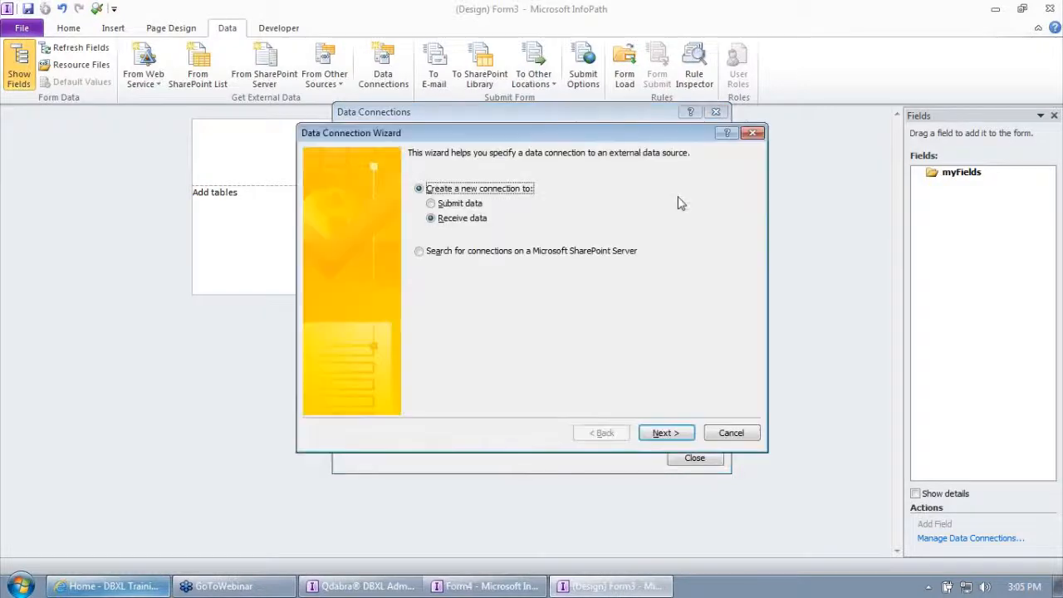
{"action": "left_click", "coordinate": [666, 435]}
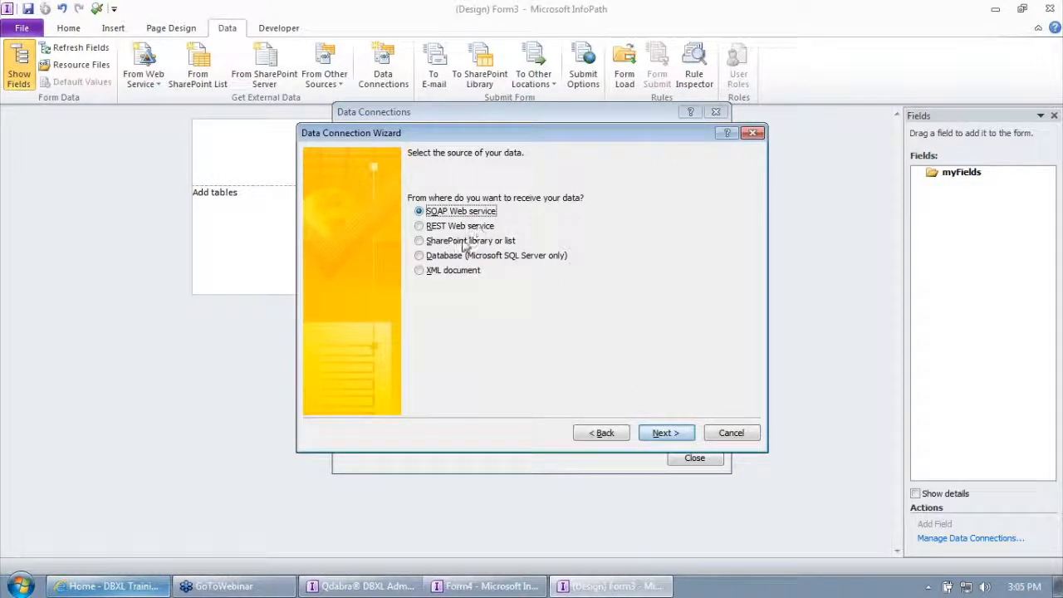
{"action": "left_click", "coordinate": [665, 433]}
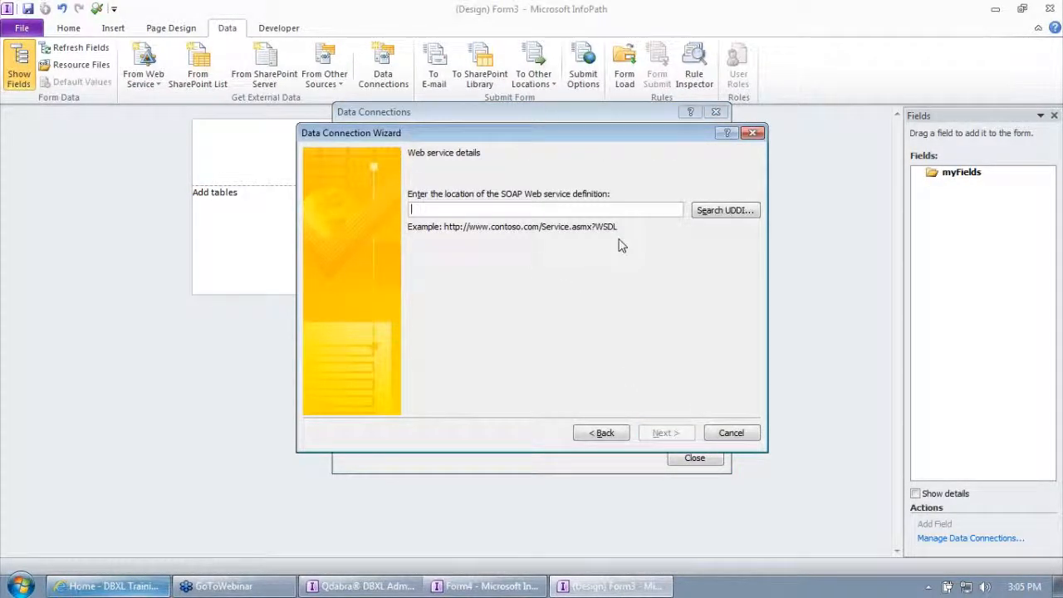
{"action": "type", "text": "https://"}
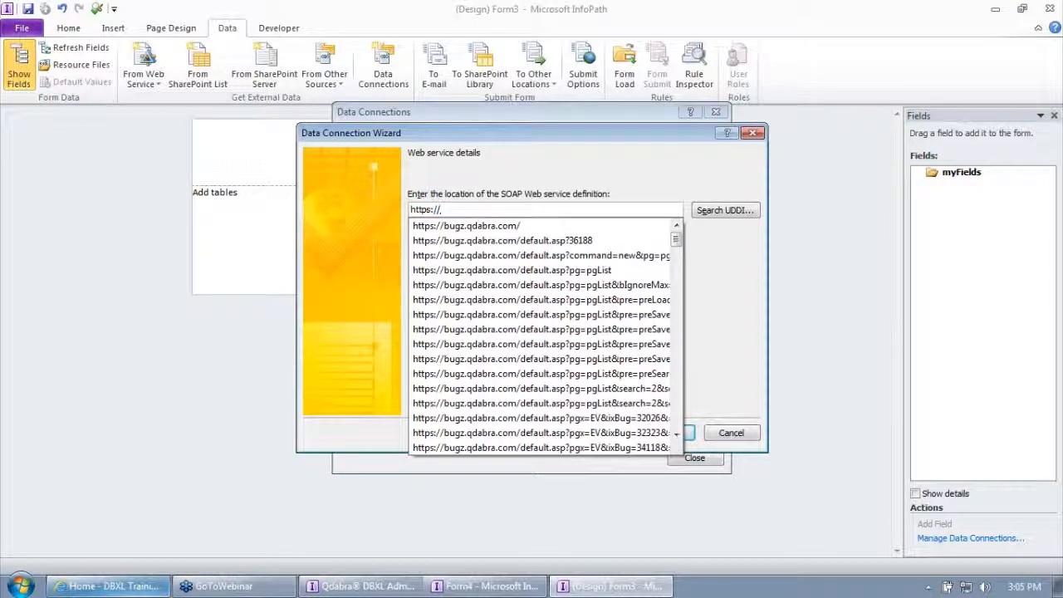
{"action": "type", "text": "training.formsboard.com/qdabrawebservice/aduserinfo.asmx"}
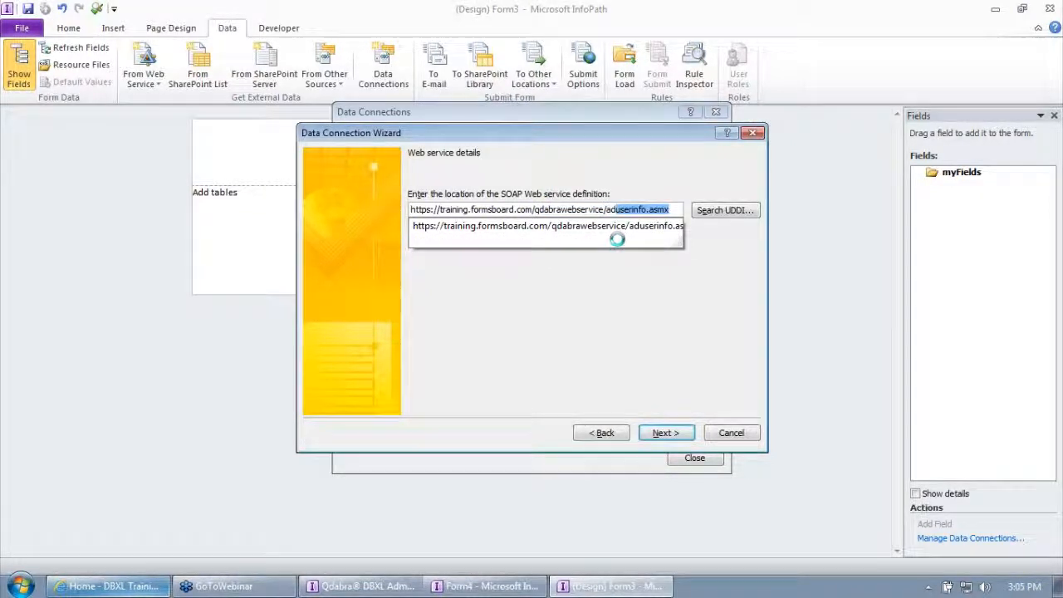
{"action": "key", "text": "Return"}
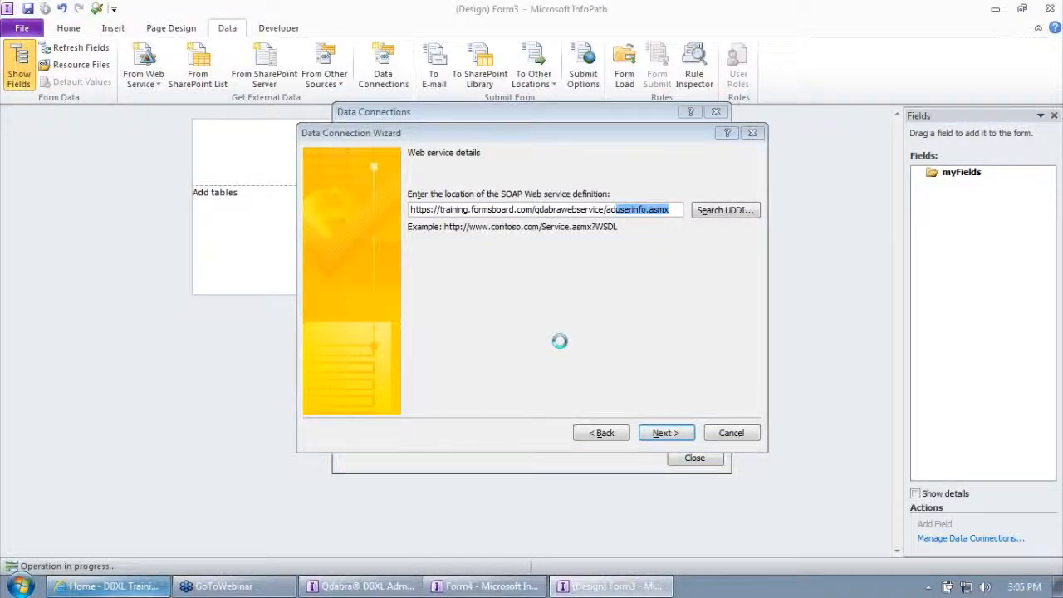
Finish the GetUserInfo data connection for the GetUserInfo operation, with username left blank and automatic retrieval on form opening turned off.
{"action": "left_click", "coordinate": [441, 290]}
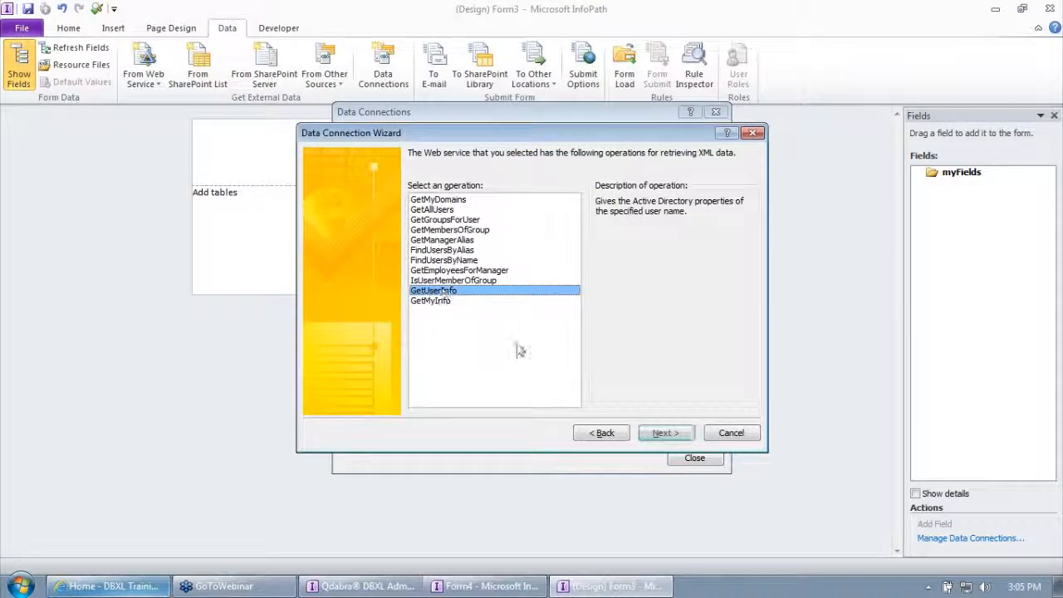
{"action": "left_click", "coordinate": [665, 434]}
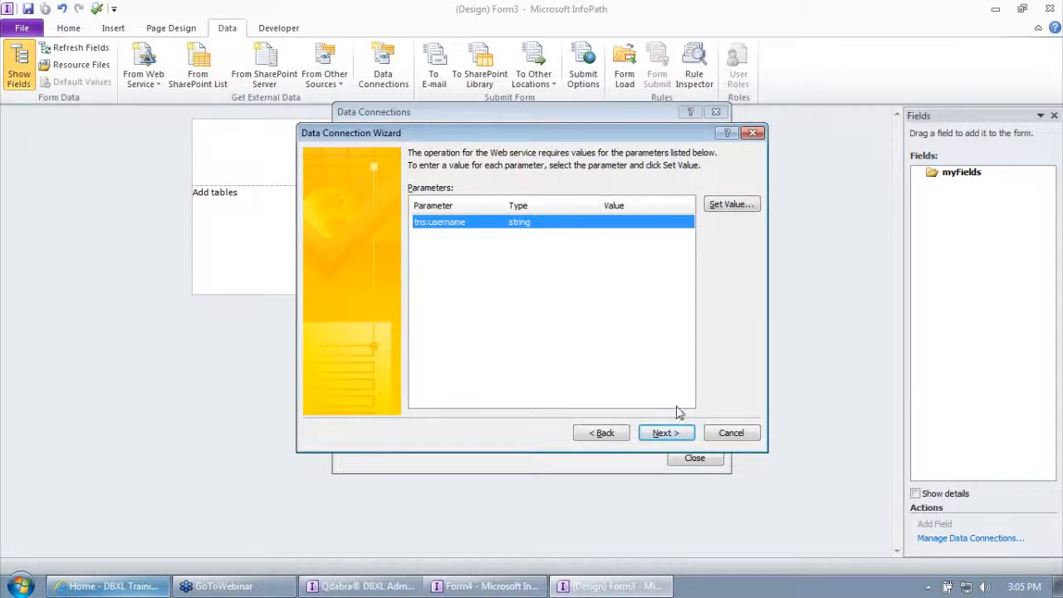
{"action": "left_click", "coordinate": [665, 433]}
{"action": "left_click", "coordinate": [665, 433]}
{"action": "left_click", "coordinate": [429, 239]}
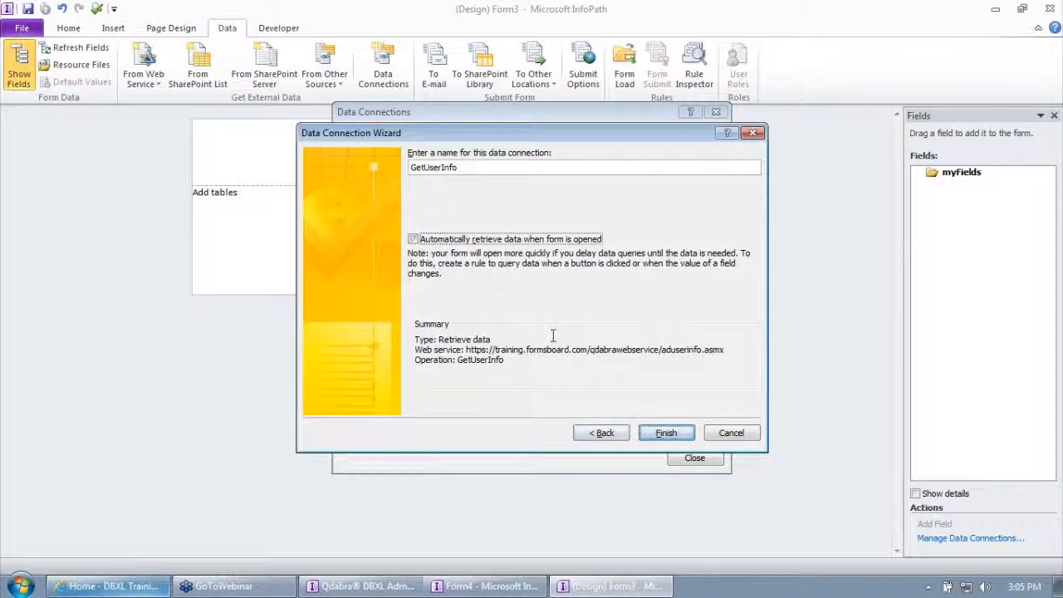
{"action": "left_click", "coordinate": [666, 432]}
{"action": "left_click", "coordinate": [676, 453]}
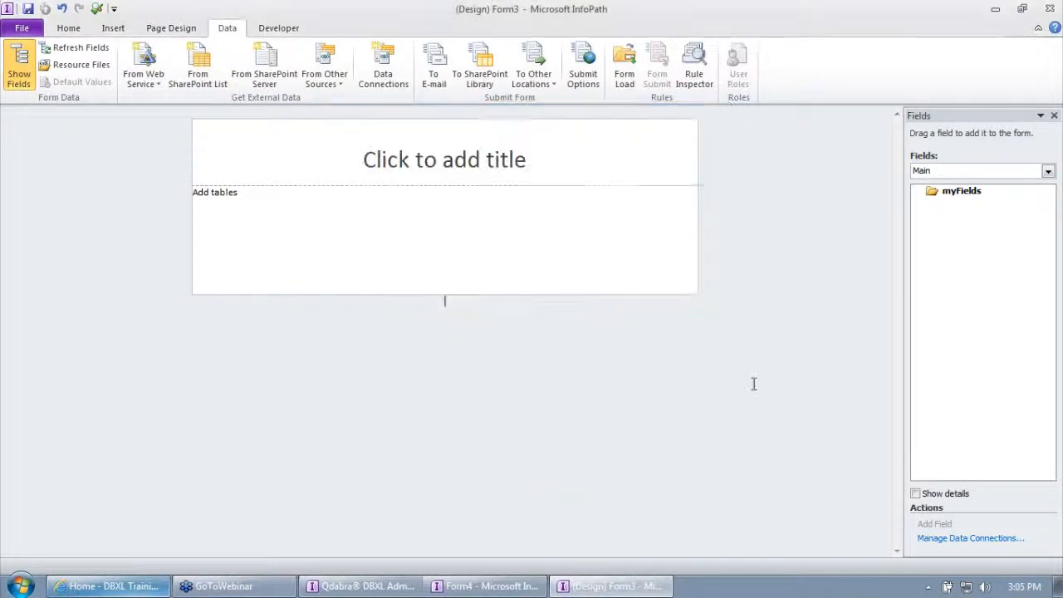
Add the username query field of the GetUserInfo secondary data source to the form body below the title.
{"action": "left_click", "coordinate": [957, 170]}
{"action": "left_click", "coordinate": [966, 195]}
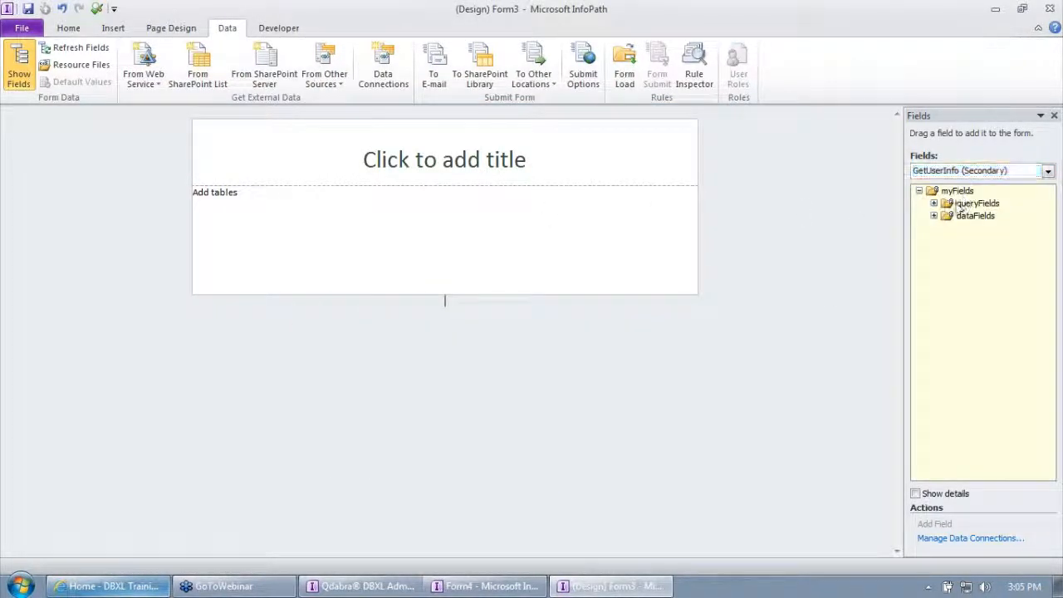
{"action": "left_click", "coordinate": [934, 203]}
{"action": "left_click", "coordinate": [959, 216]}
{"action": "left_click", "coordinate": [948, 216]}
{"action": "left_click_drag", "start_coordinate": [996, 228], "coordinate": [408, 219]}
{"action": "left_click", "coordinate": [474, 231]}
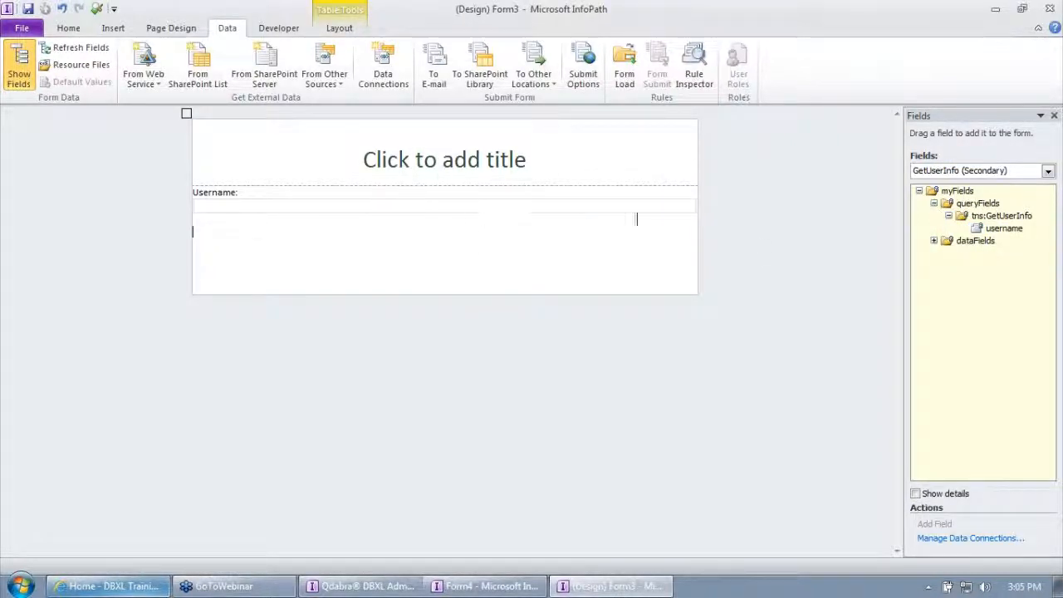
Insert the ADProp group from GetUserInfo's dataFields below the username box as a repeating table with Key and Value columns.
{"action": "left_click", "coordinate": [934, 240]}
{"action": "left_click", "coordinate": [949, 252]}
{"action": "left_click", "coordinate": [964, 265]}
{"action": "left_click", "coordinate": [978, 277]}
{"action": "left_click_drag", "start_coordinate": [982, 282], "coordinate": [408, 254]}
{"action": "left_click", "coordinate": [415, 268]}
Insert a centered button on its own line between the username box and the repeating table.
{"action": "left_click", "coordinate": [394, 218]}
{"action": "key", "text": "Return"}
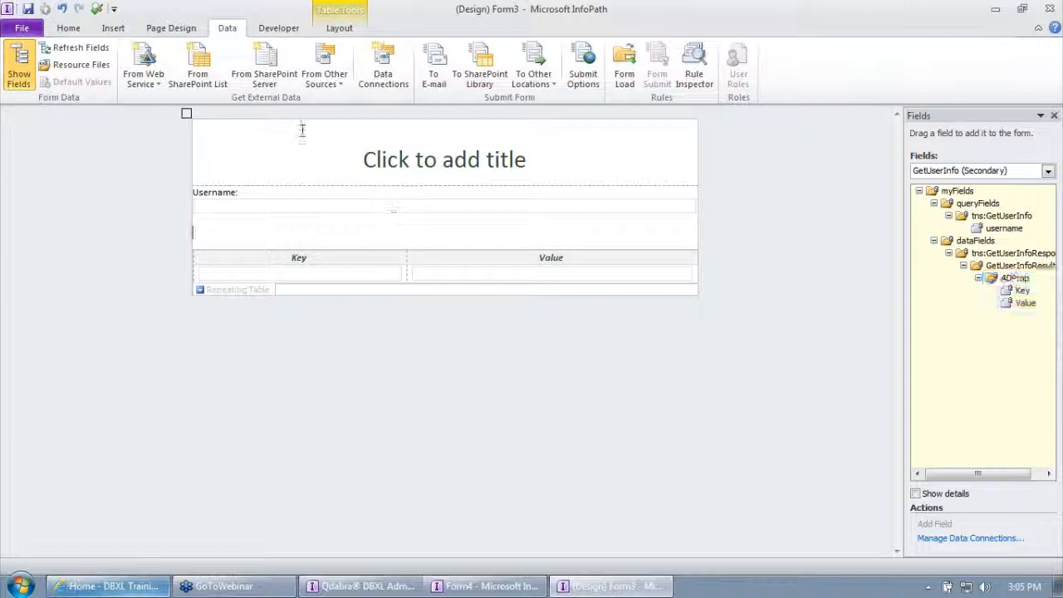
{"action": "left_click", "coordinate": [69, 27]}
{"action": "key", "text": "ctrl+e"}
{"action": "left_click", "coordinate": [856, 63]}
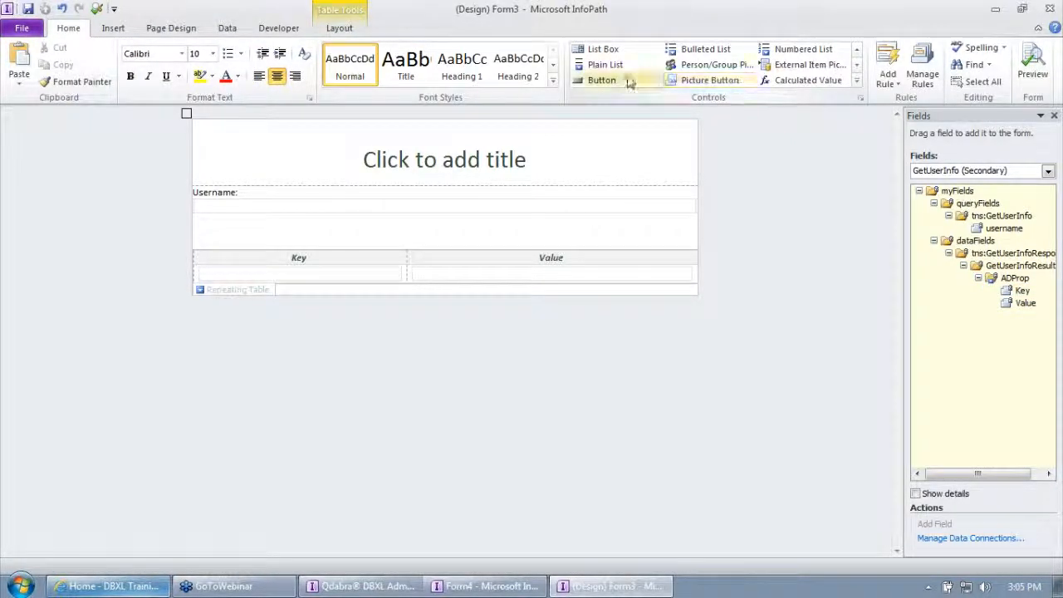
{"action": "left_click", "coordinate": [599, 80]}
Set the new button's label to "query".
{"action": "right_click", "coordinate": [435, 235]}
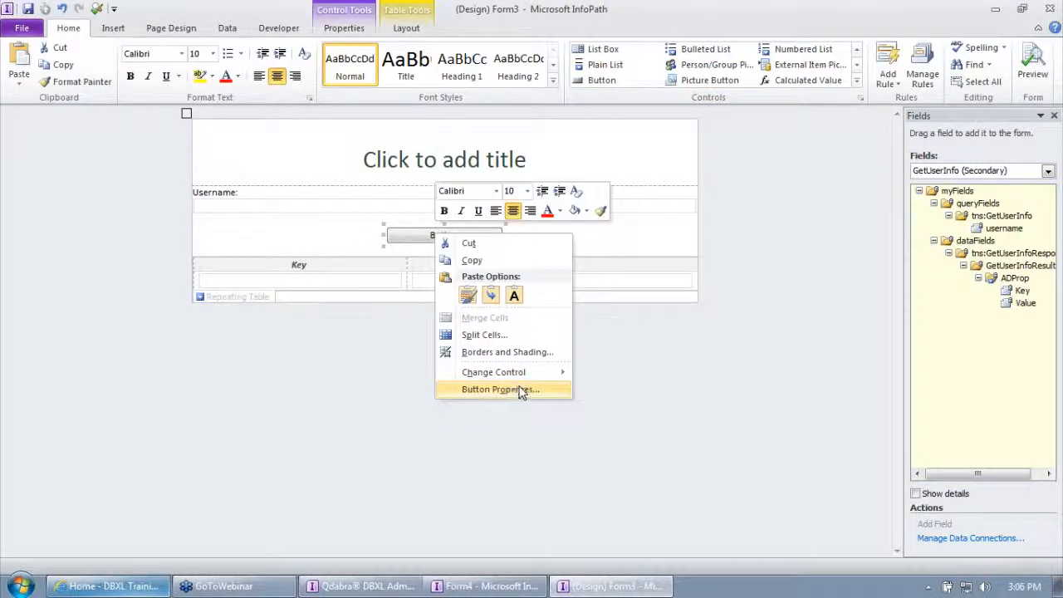
{"action": "left_click", "coordinate": [519, 389]}
{"action": "type", "text": "query"}
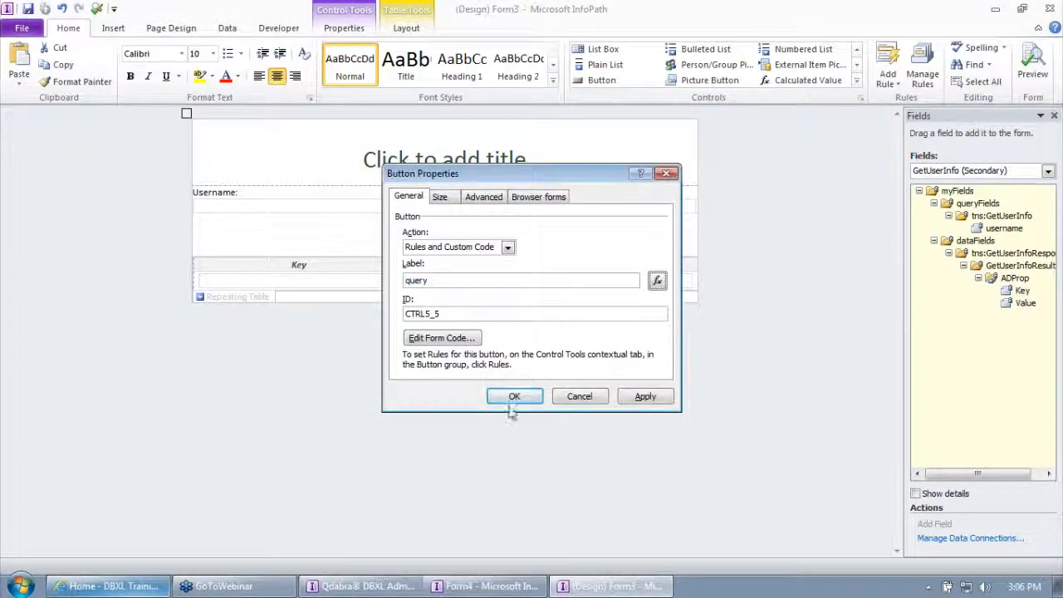
{"action": "left_click", "coordinate": [514, 396]}
Add an action rule to the query button that queries for data using the GetUserInfo connection.
{"action": "left_click", "coordinate": [906, 75]}
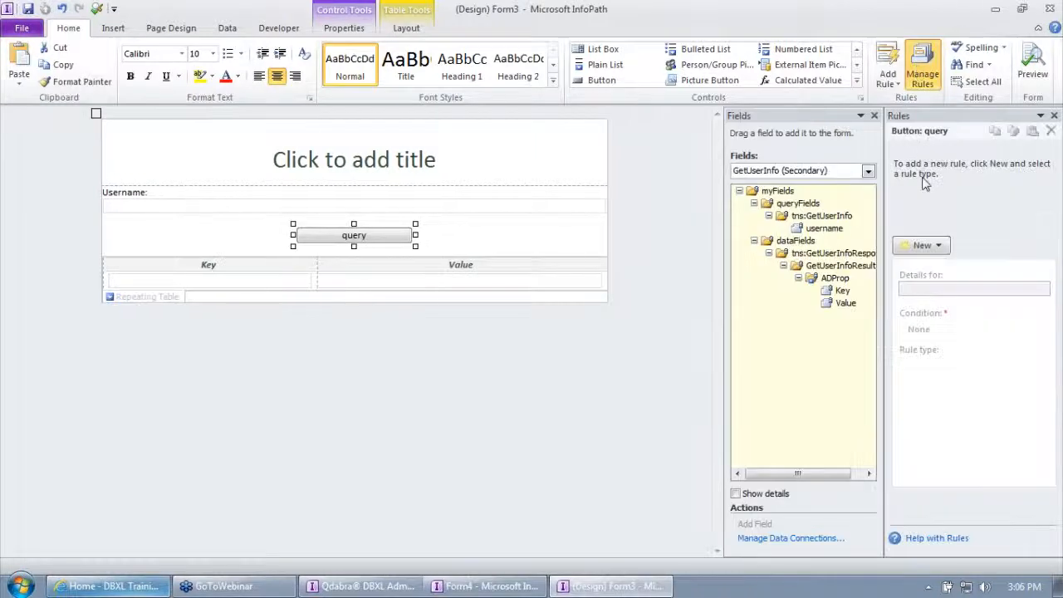
{"action": "left_click", "coordinate": [922, 245]}
{"action": "left_click", "coordinate": [945, 300]}
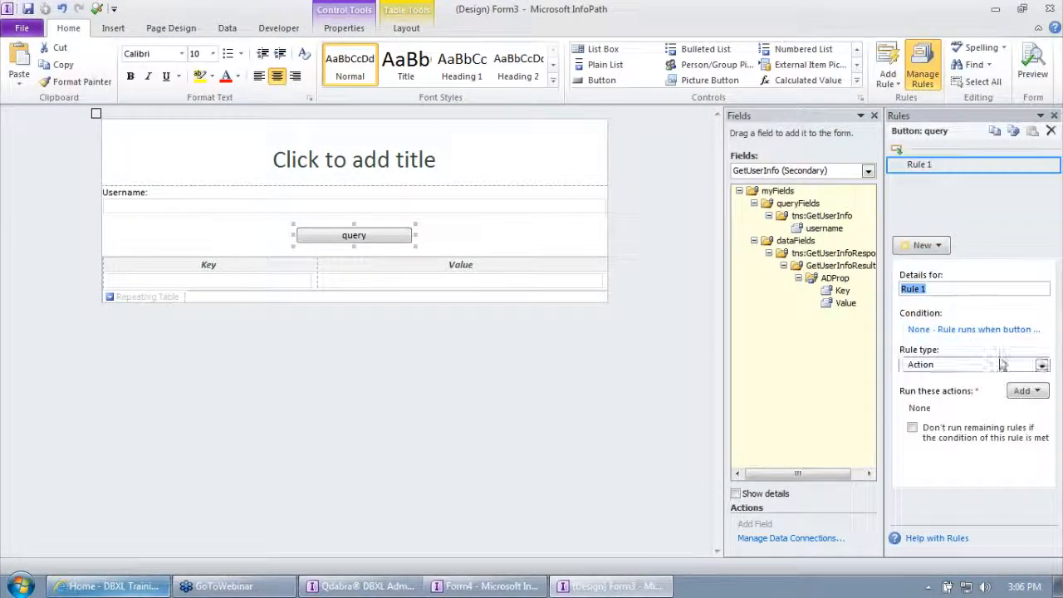
{"action": "left_click", "coordinate": [1027, 391]}
{"action": "left_click", "coordinate": [1006, 446]}
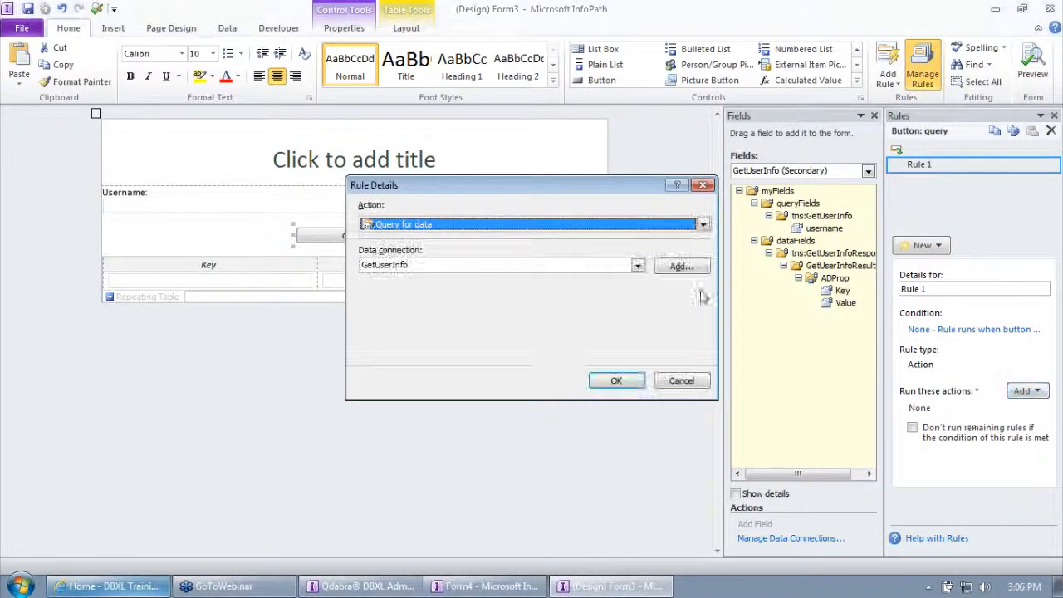
{"action": "left_click", "coordinate": [615, 385]}
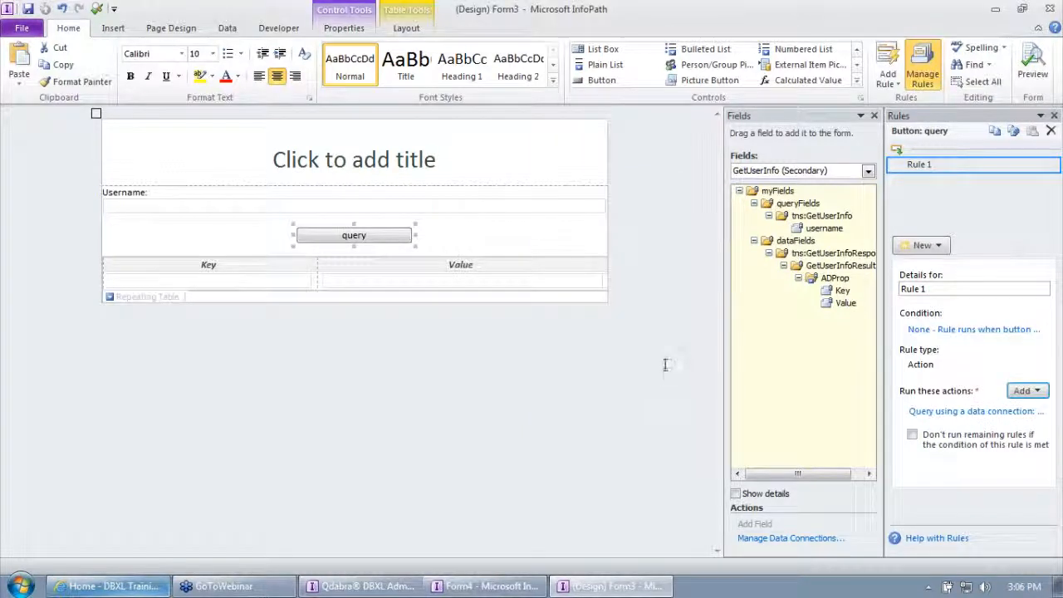
Set the form's title to "AD Test Form".
{"action": "left_click", "coordinate": [374, 157]}
{"action": "type", "text": "AD Test Form"}
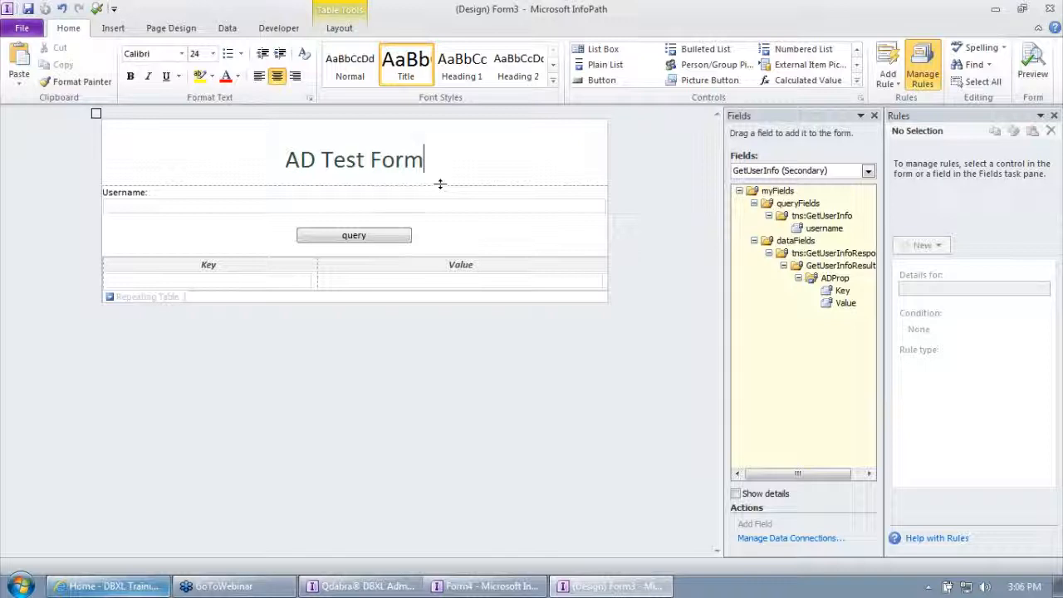
Preview the form, enter the employee's username and run the query, allowing the connection to the data source.
{"action": "left_click", "coordinate": [93, 7]}
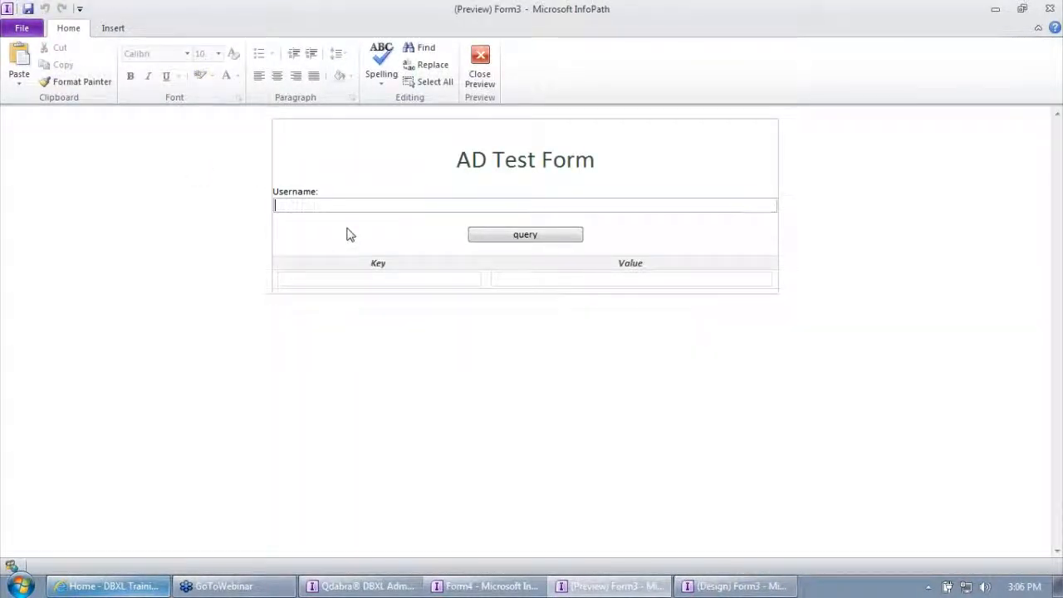
{"action": "type", "text": "ernestom"}
{"action": "key", "text": "Tab"}
{"action": "left_click", "coordinate": [558, 239]}
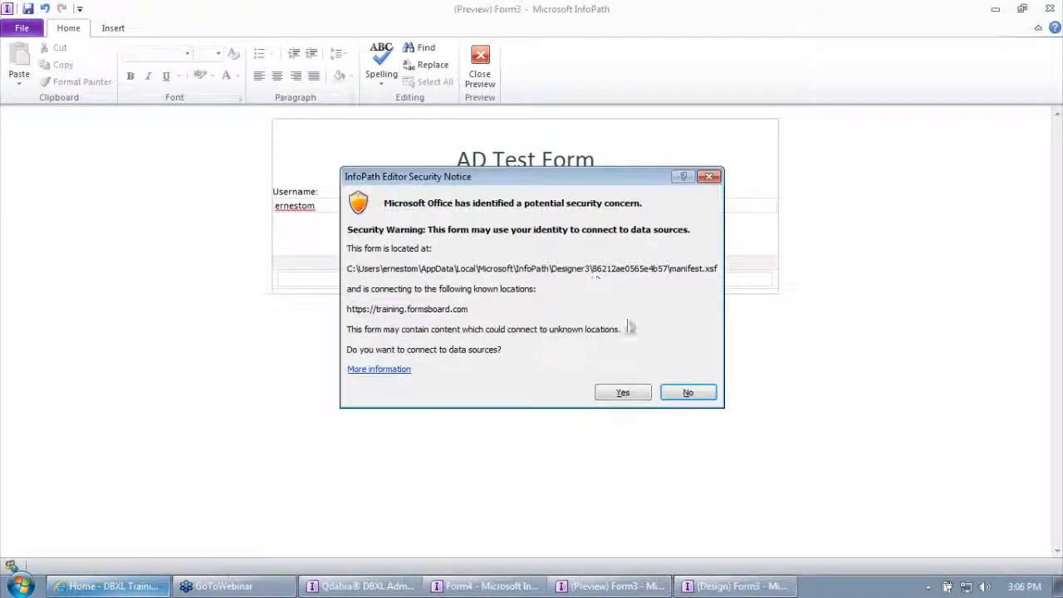
{"action": "left_click", "coordinate": [629, 393]}
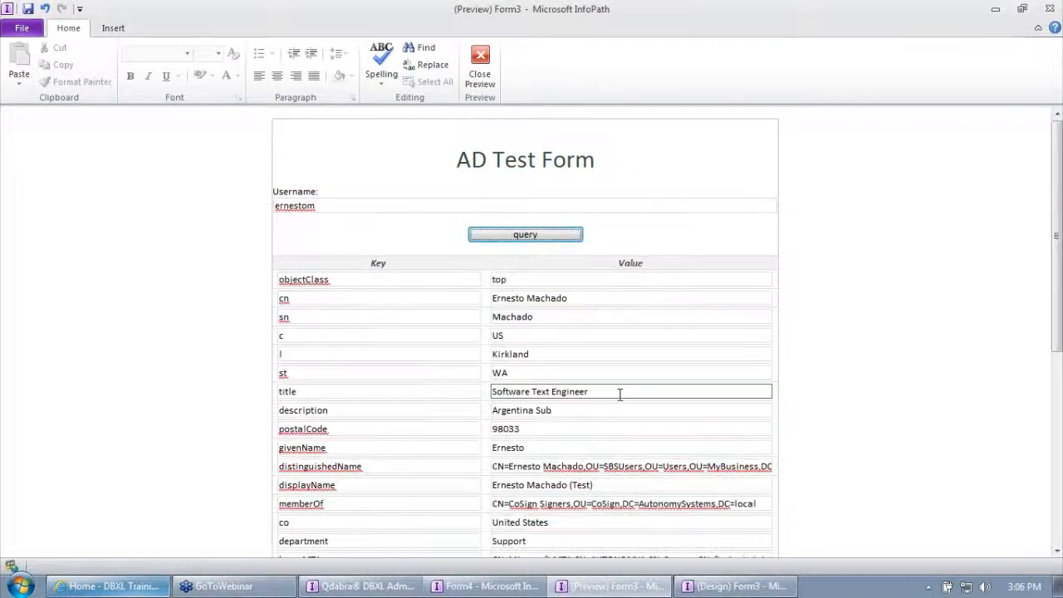
Examine the returned Active Directory properties, in particular the department key and its value.
{"action": "scroll", "coordinate": [619, 395], "scroll_direction": "down", "scroll_amount": 3}
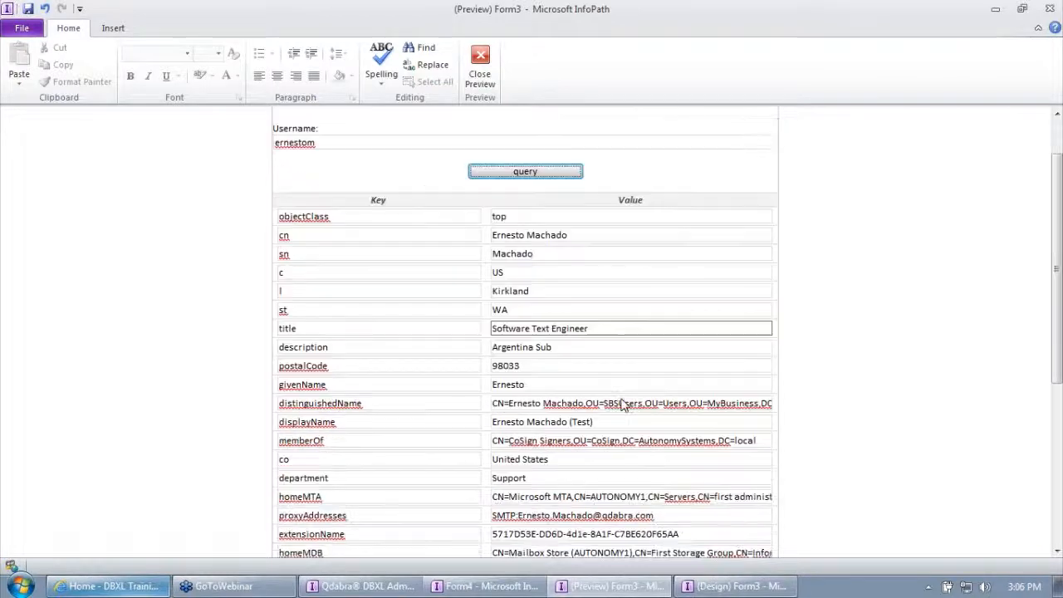
{"action": "left_click_drag", "start_coordinate": [538, 419], "coordinate": [365, 401]}
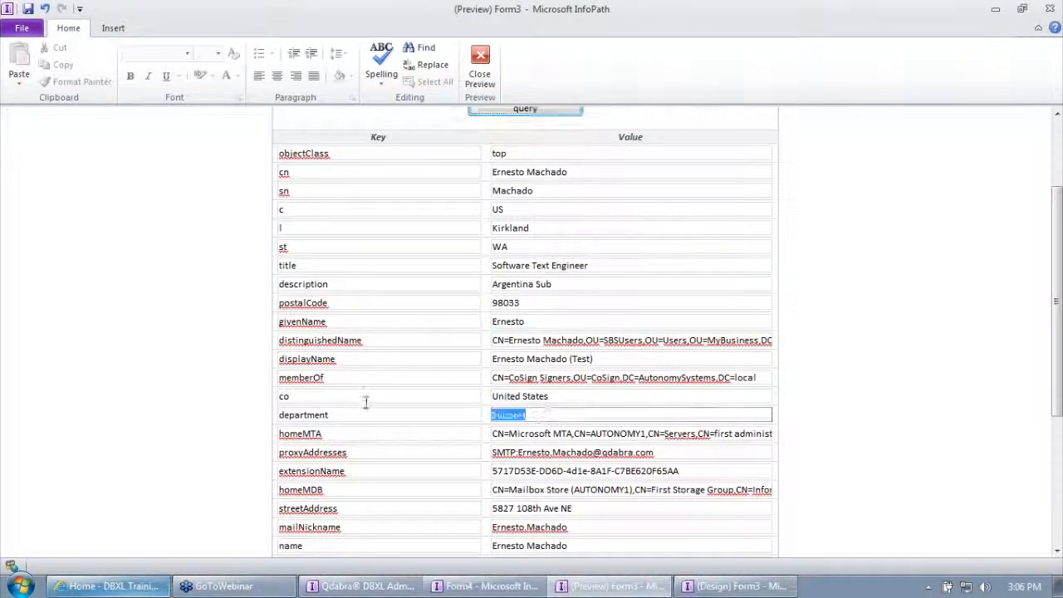
{"action": "left_click", "coordinate": [342, 412]}
{"action": "double_click", "coordinate": [541, 418]}
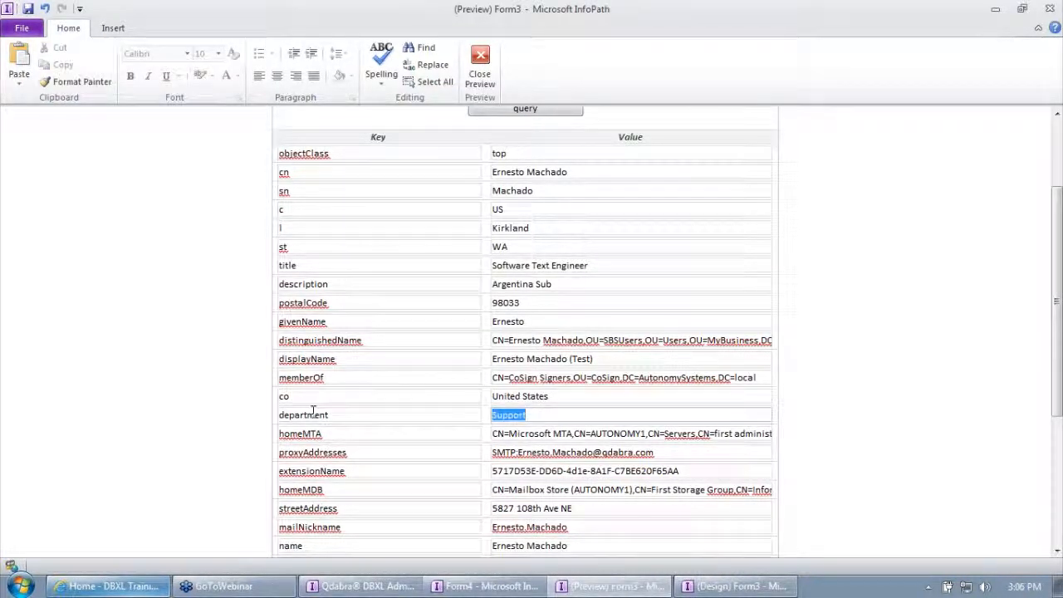
{"action": "double_click", "coordinate": [344, 416]}
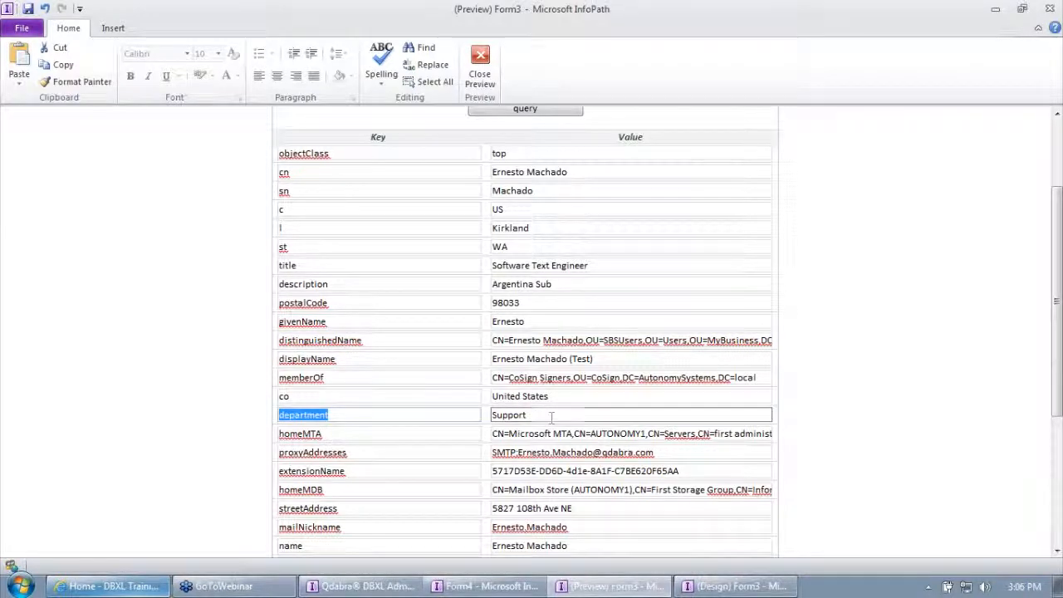
{"action": "left_click", "coordinate": [342, 419]}
{"action": "double_click", "coordinate": [316, 418]}
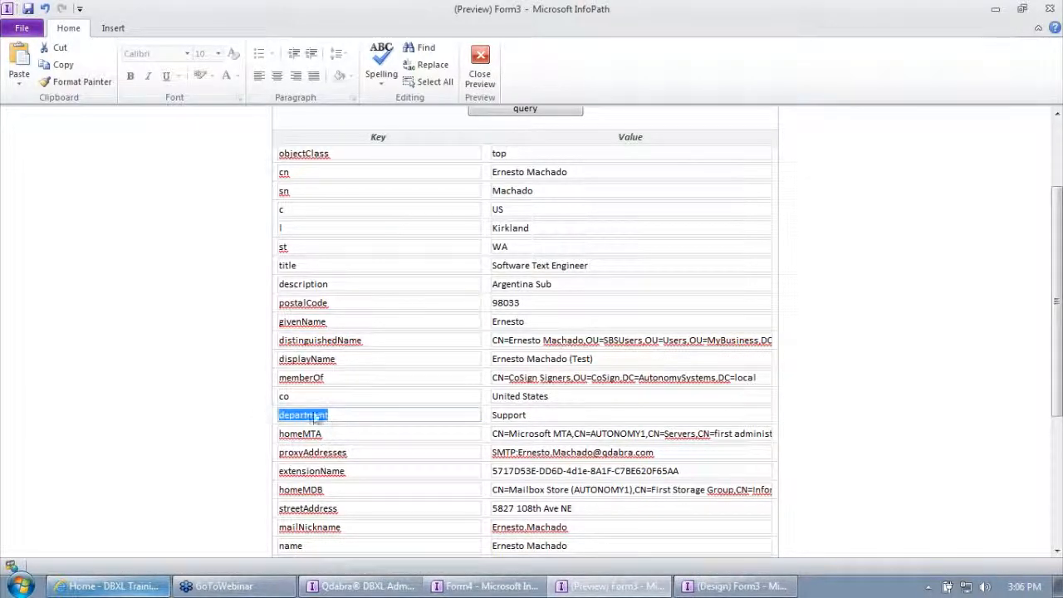
{"action": "double_click", "coordinate": [505, 415]}
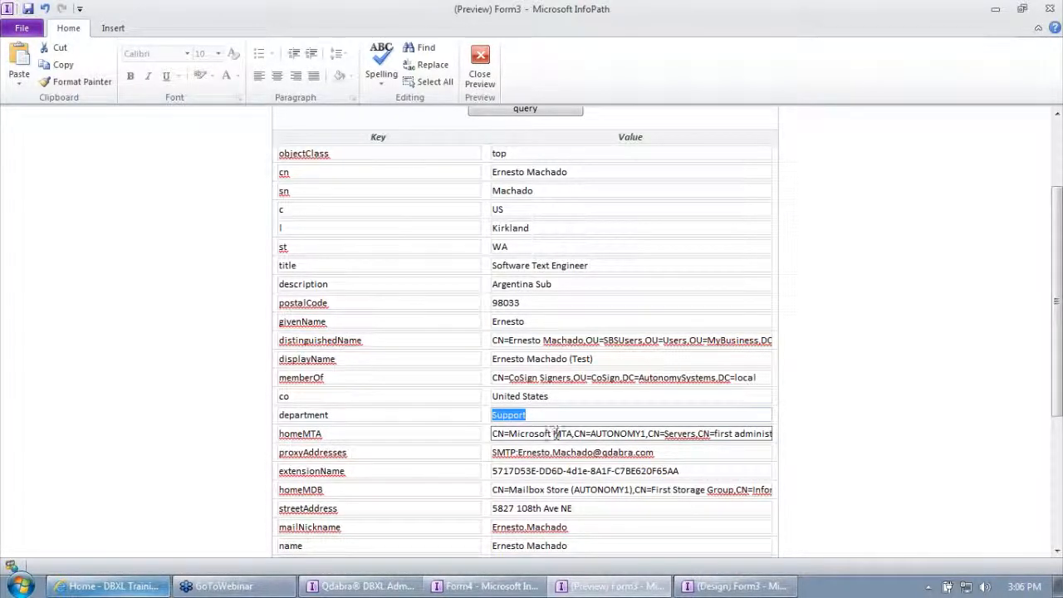
Query the Active Directory properties for the username "qdabra\oregano" and check the department key and its value.
{"action": "scroll", "coordinate": [554, 433], "scroll_direction": "up", "scroll_amount": 3}
{"action": "left_click", "coordinate": [323, 208]}
{"action": "left_click_drag", "start_coordinate": [323, 211], "coordinate": [261, 221]}
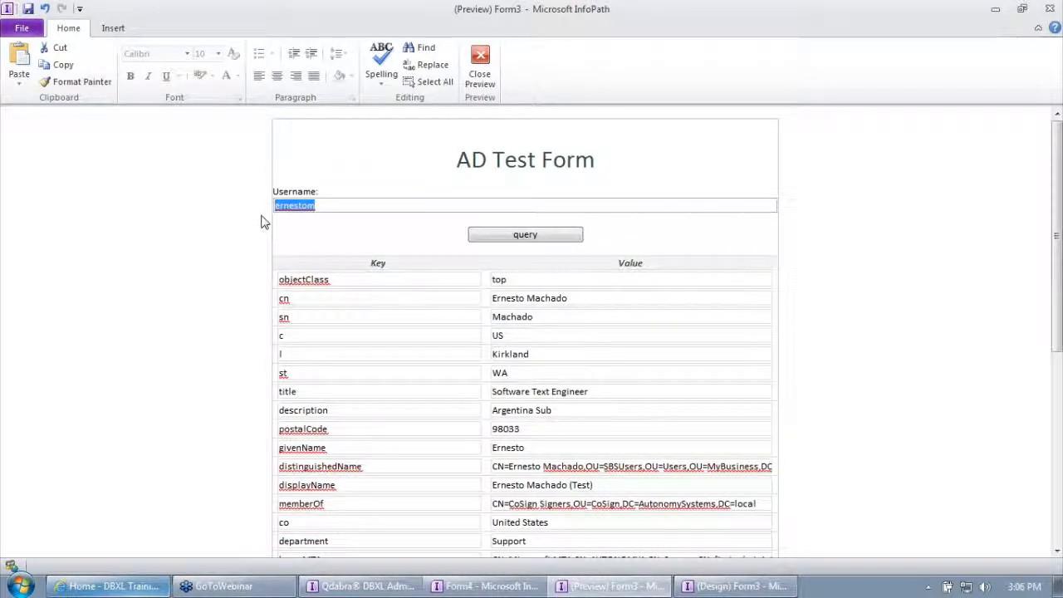
{"action": "type", "text": "qdabra\\oregano"}
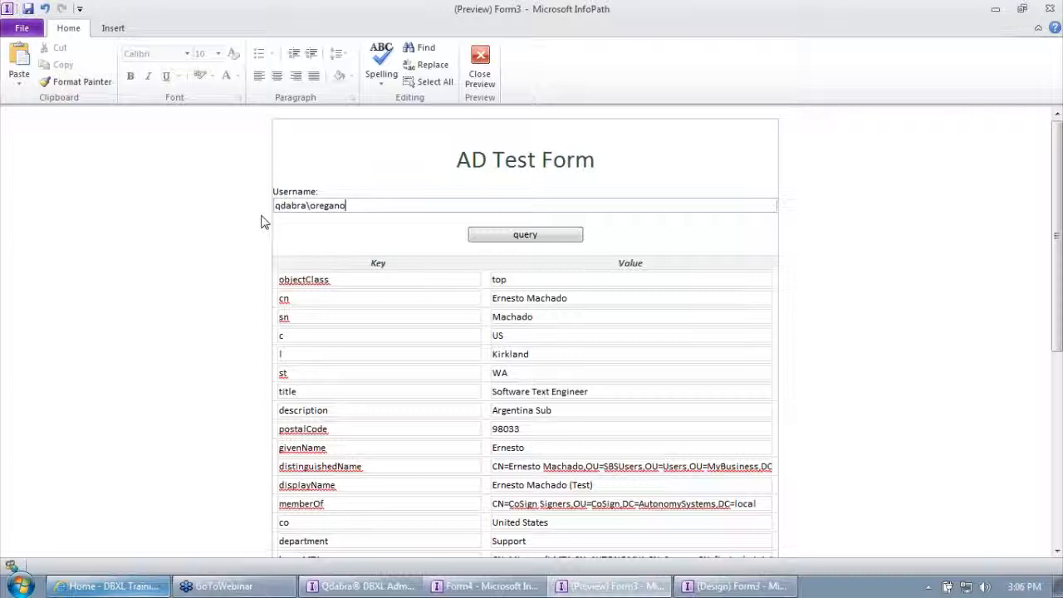
{"action": "left_click", "coordinate": [518, 234]}
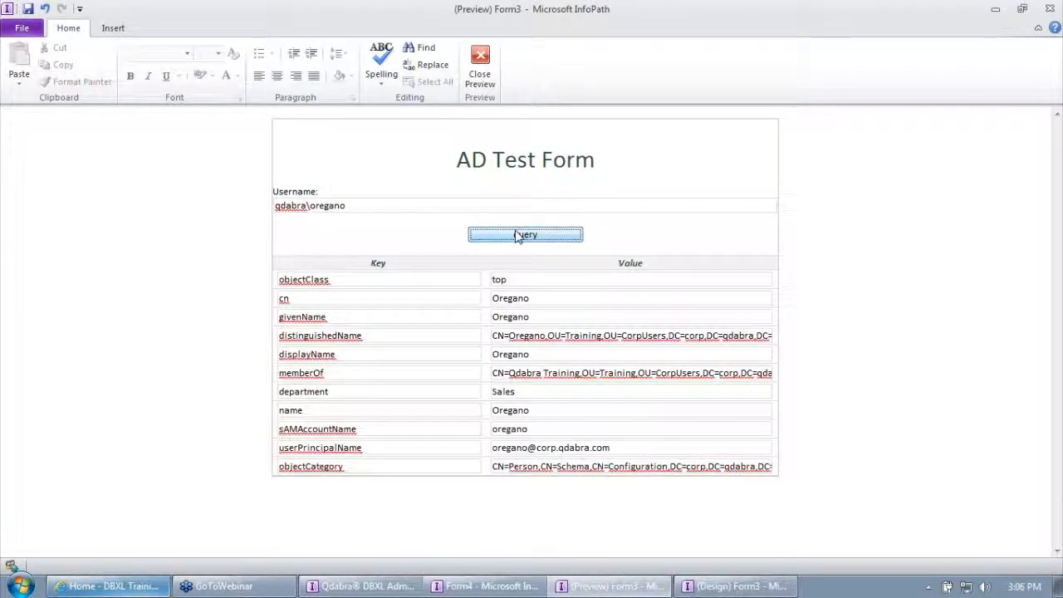
{"action": "left_click", "coordinate": [374, 391]}
{"action": "double_click", "coordinate": [377, 393]}
{"action": "left_click", "coordinate": [532, 392]}
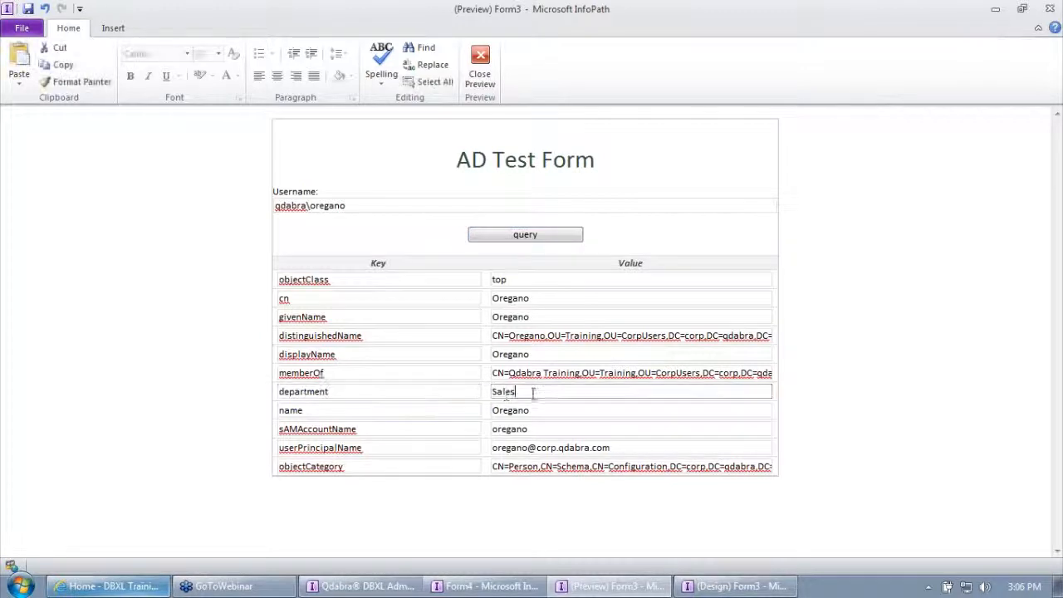
{"action": "double_click", "coordinate": [532, 392]}
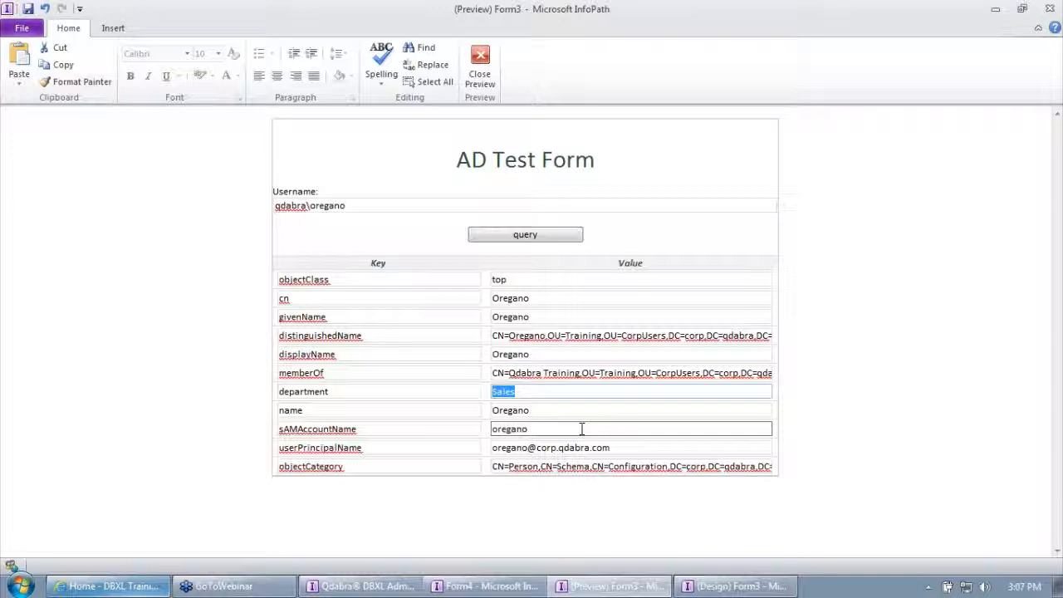
Query the first employee's username again and check the postalCode and st properties.
{"action": "left_click_drag", "start_coordinate": [358, 206], "coordinate": [3, 175]}
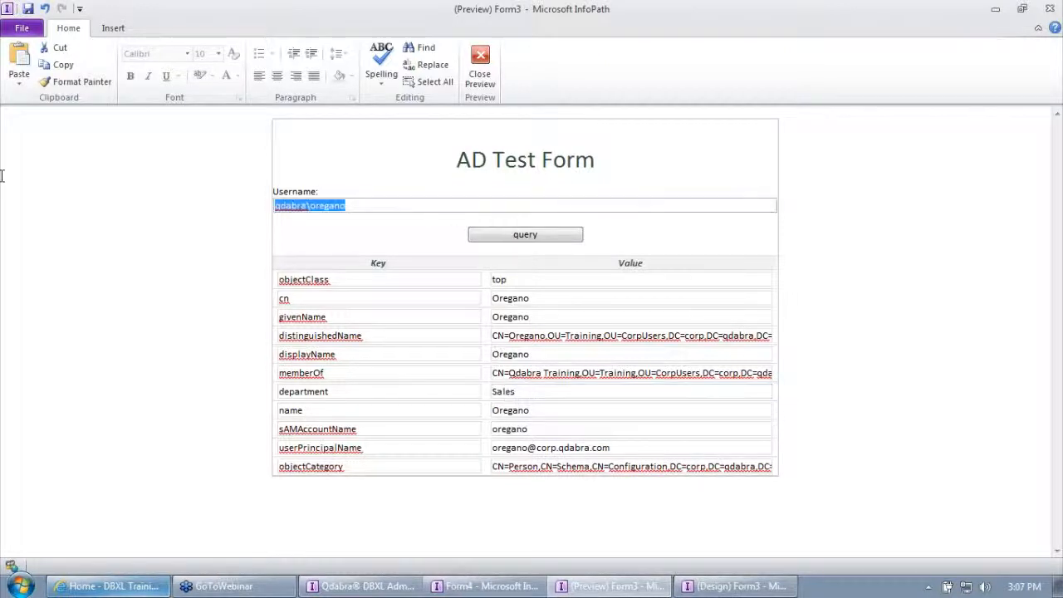
{"action": "type", "text": "ernestom"}
{"action": "key", "text": "Tab"}
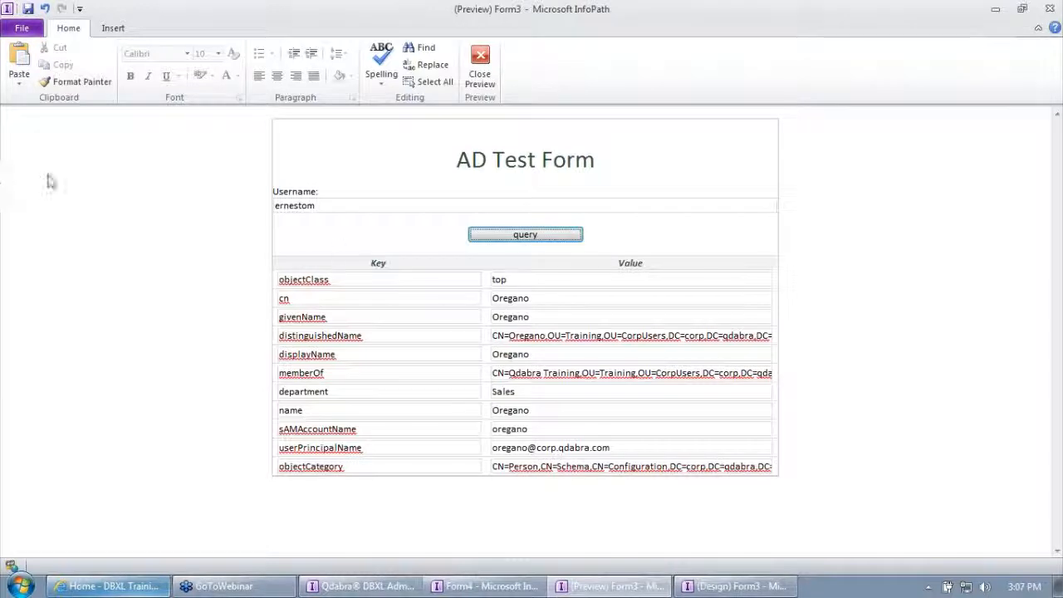
{"action": "left_click", "coordinate": [516, 239]}
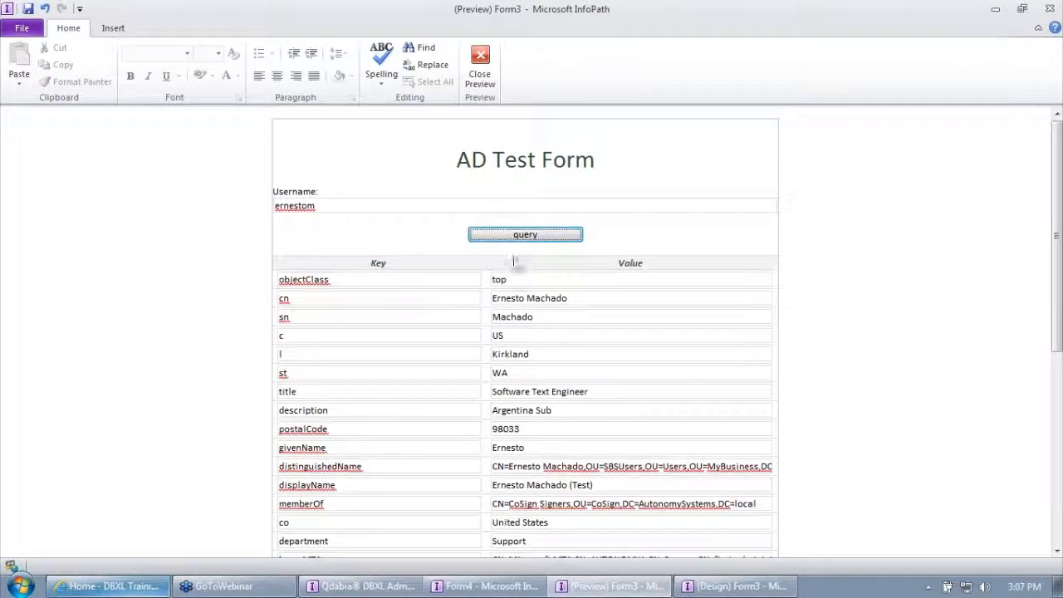
{"action": "double_click", "coordinate": [342, 429]}
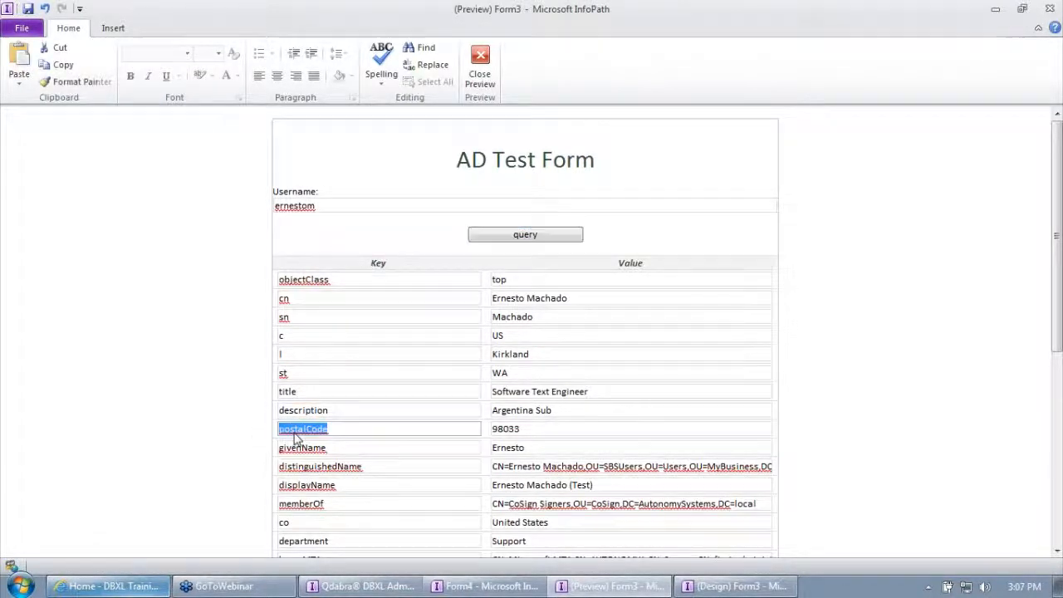
{"action": "double_click", "coordinate": [501, 435]}
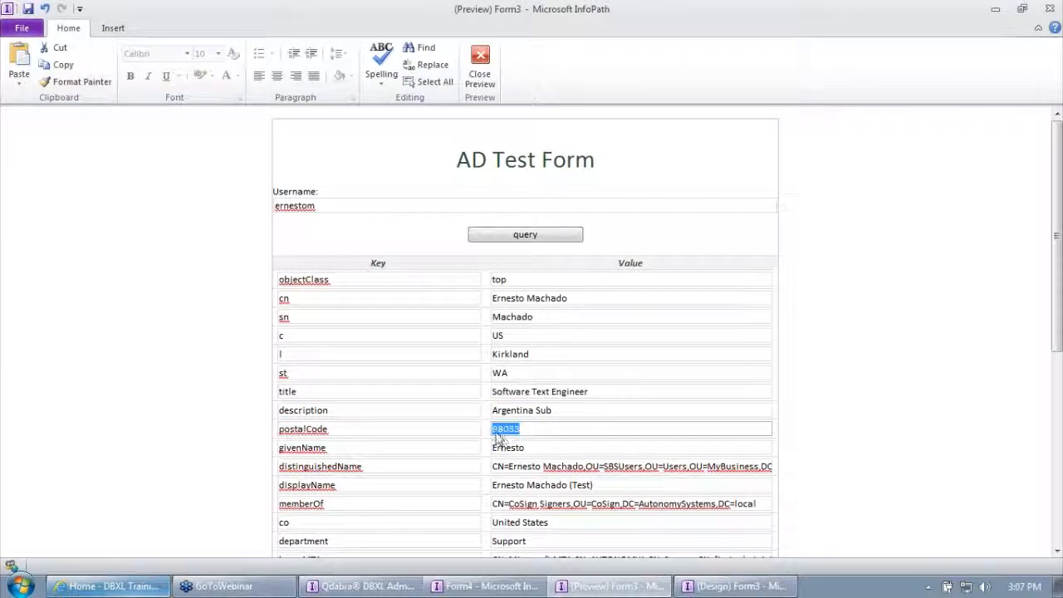
{"action": "double_click", "coordinate": [283, 373]}
{"action": "key", "text": "Tab"}
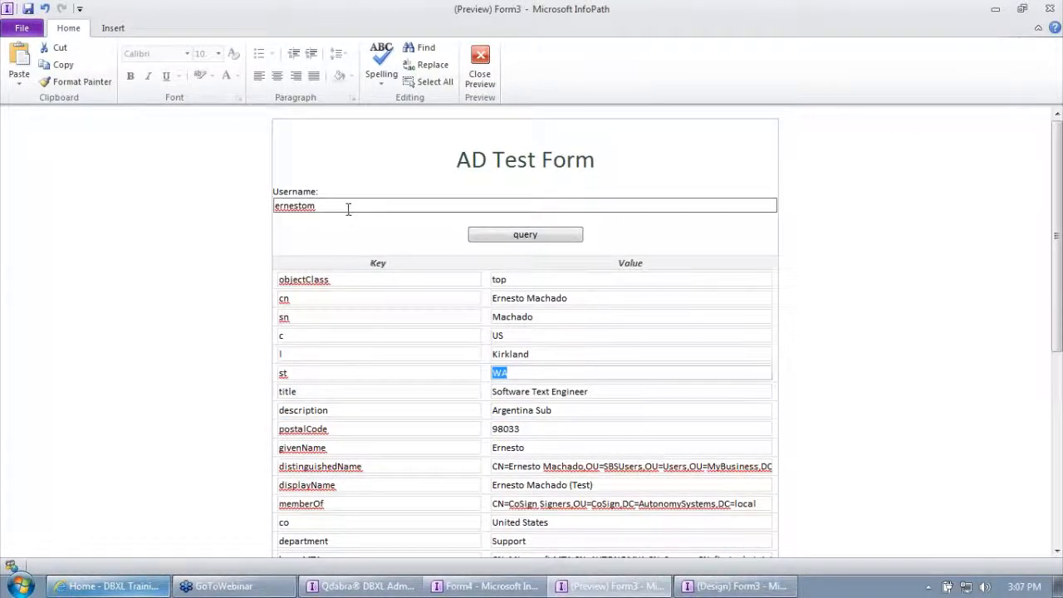
Query the properties for the username "oregano" without a domain prefix and check the department value.
{"action": "left_click_drag", "start_coordinate": [349, 208], "coordinate": [206, 202]}
{"action": "type", "text": "orege"}
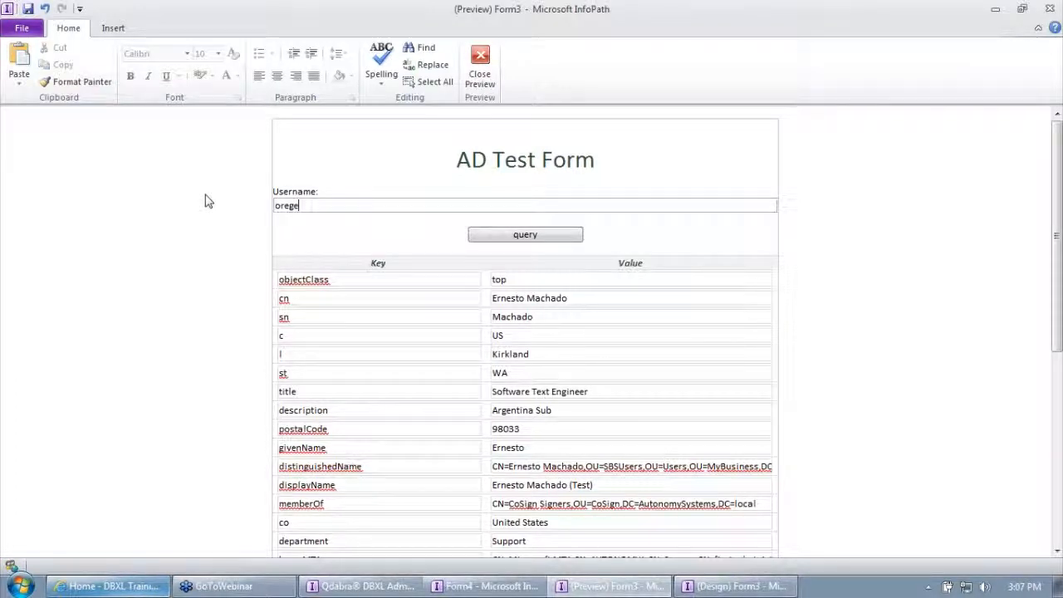
{"action": "key", "text": "BackSpace"}
{"action": "type", "text": "ano"}
{"action": "left_click", "coordinate": [504, 236]}
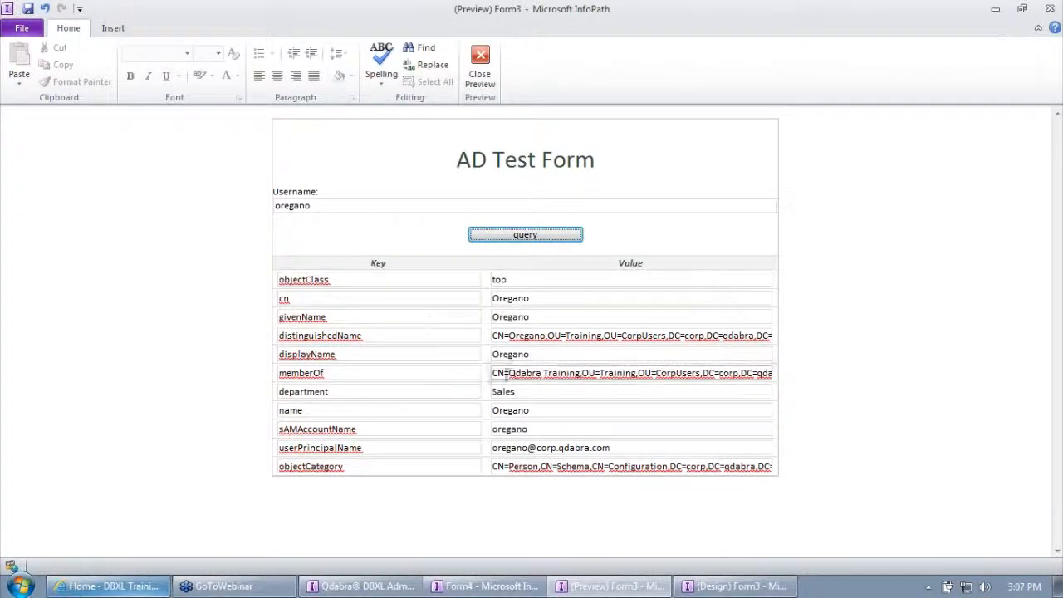
{"action": "double_click", "coordinate": [379, 392]}
{"action": "key", "text": "Tab"}
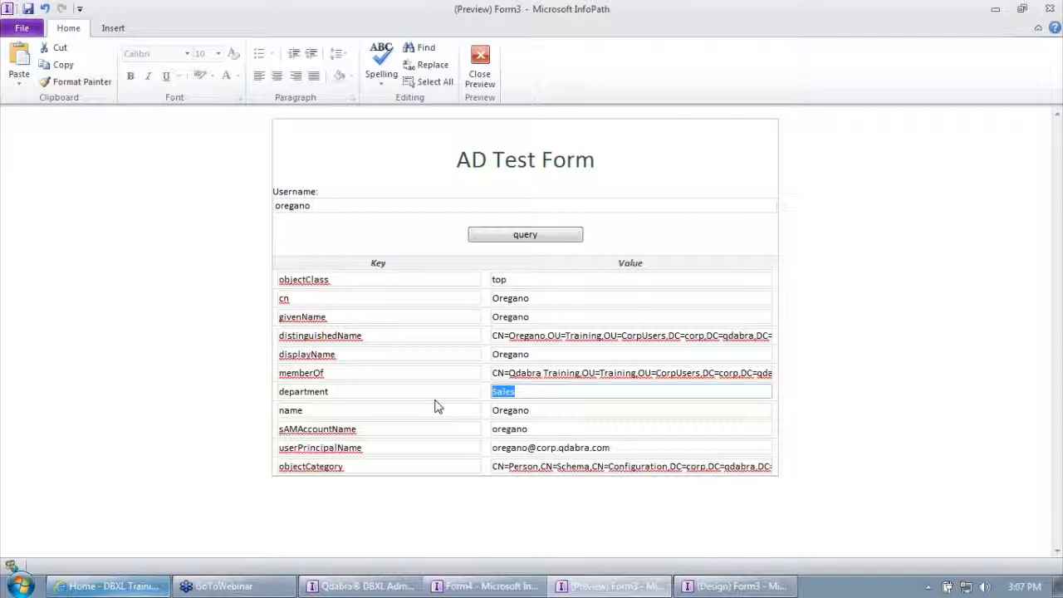
Query the properties for the username "anise" and check the department value.
{"action": "double_click", "coordinate": [355, 209]}
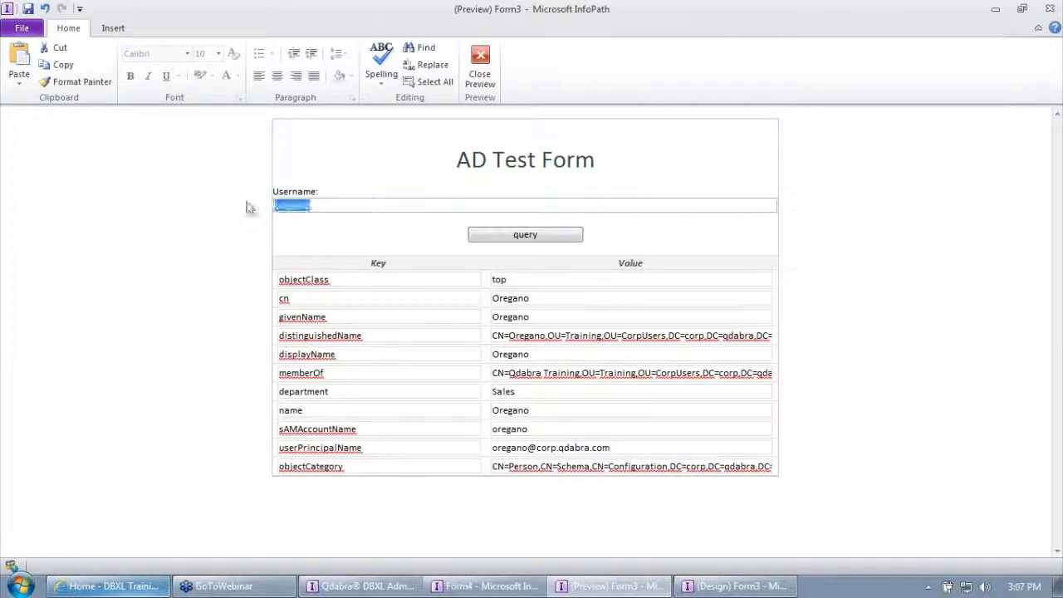
{"action": "type", "text": "anise"}
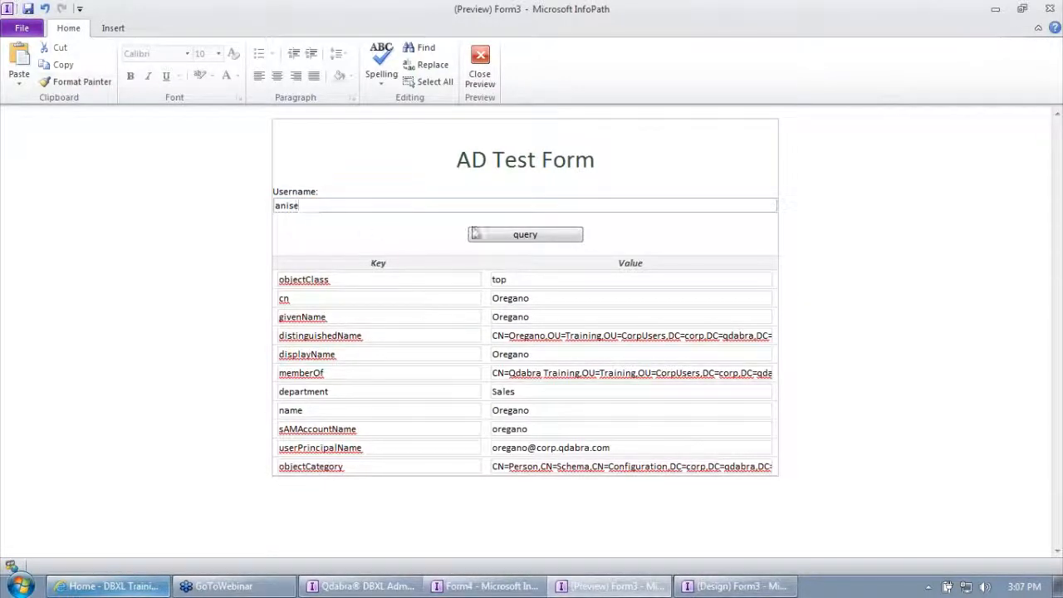
{"action": "left_click", "coordinate": [519, 240]}
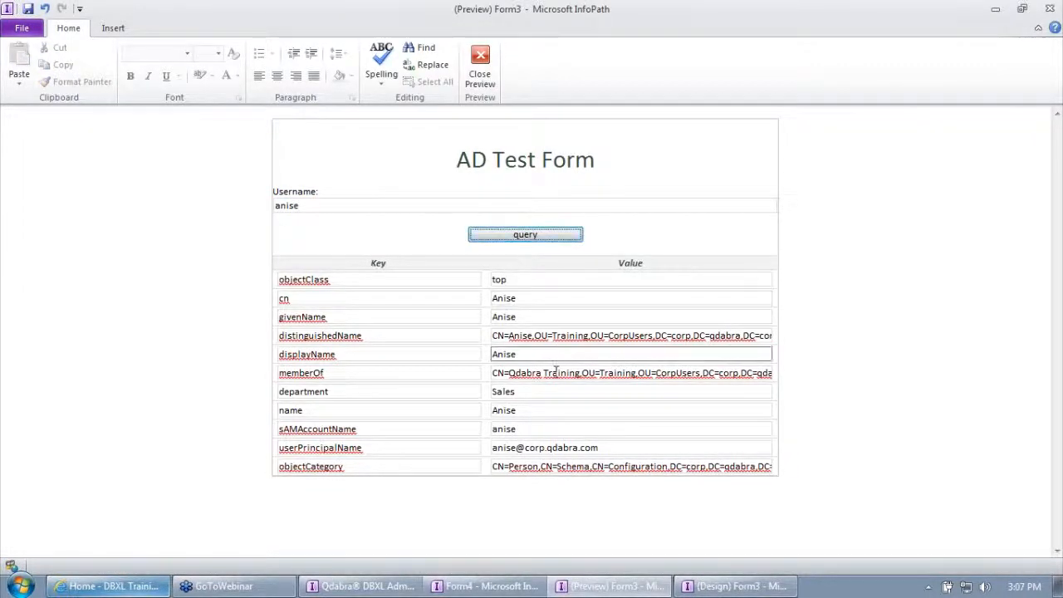
{"action": "left_click_drag", "start_coordinate": [523, 397], "coordinate": [458, 405]}
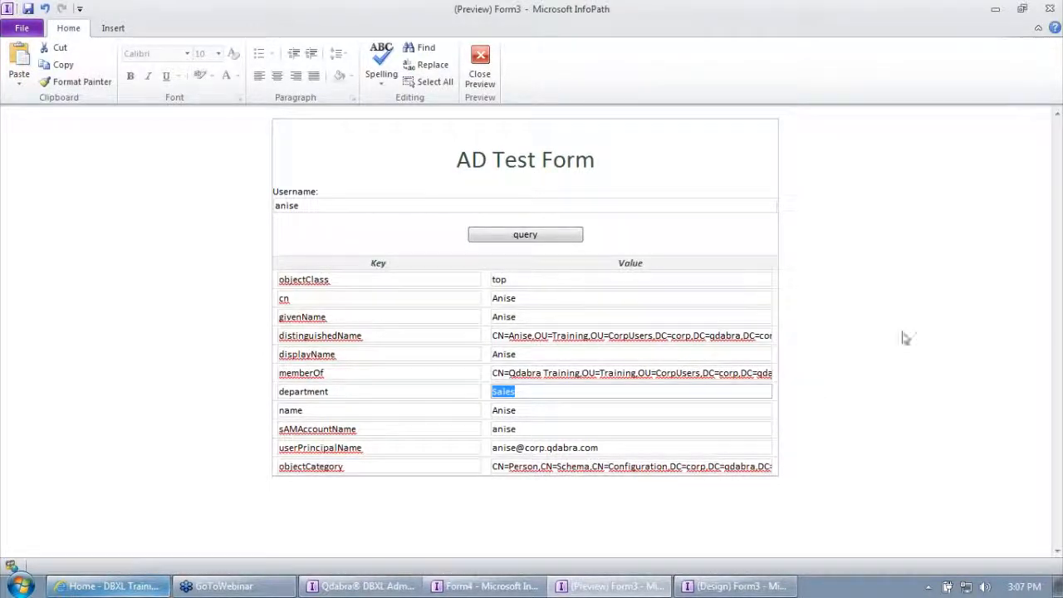
{"action": "left_click", "coordinate": [1053, 205]}
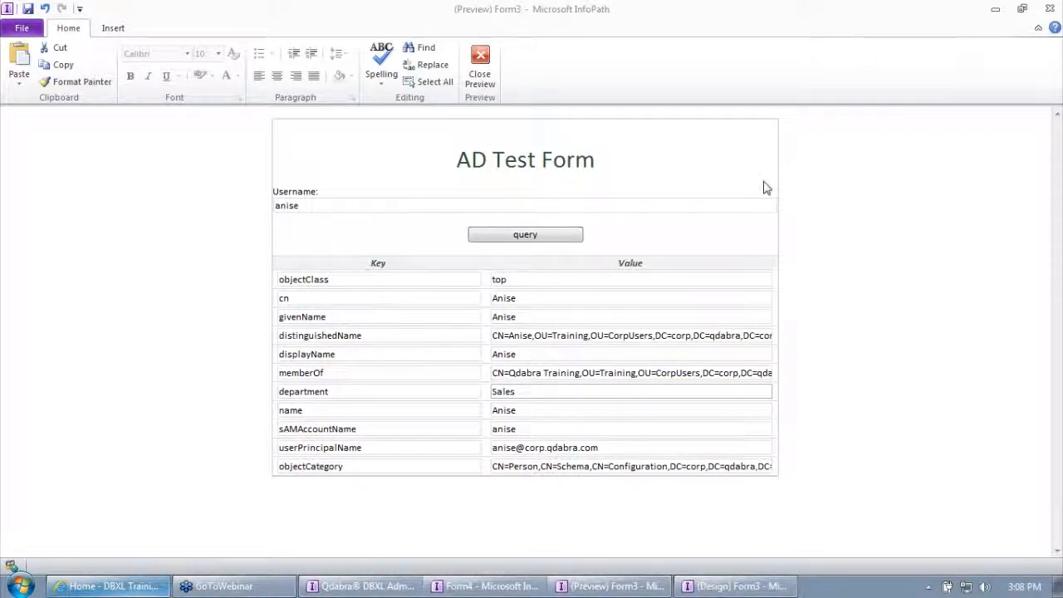
Examine how the queried username relates to the department key and its value in the results table.
{"action": "left_click_drag", "start_coordinate": [301, 205], "coordinate": [274, 207]}
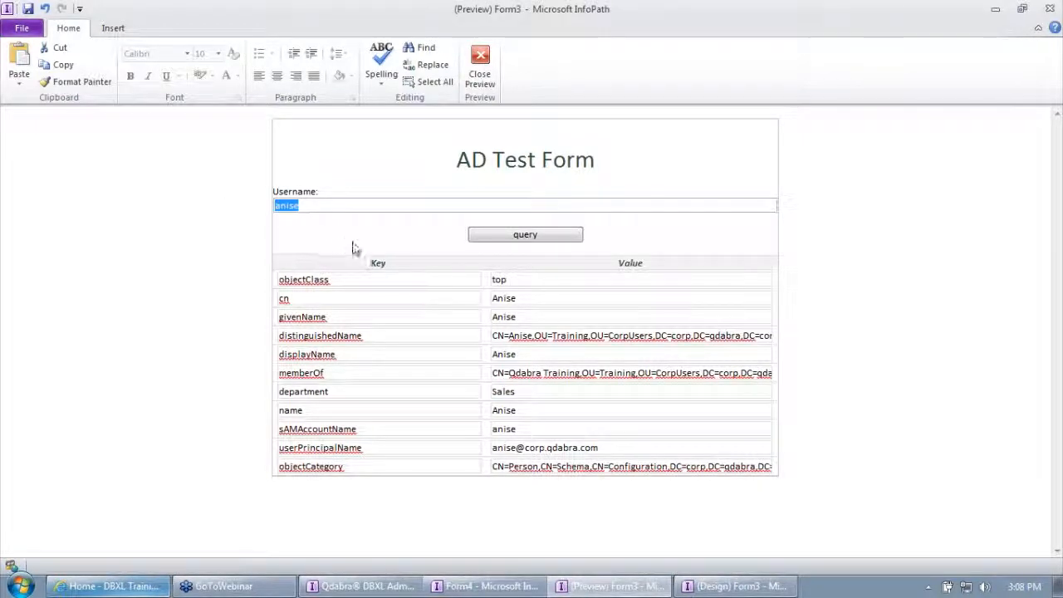
{"action": "left_click", "coordinate": [373, 391]}
{"action": "left_click", "coordinate": [547, 394]}
{"action": "left_click_drag", "start_coordinate": [547, 395], "coordinate": [438, 396]}
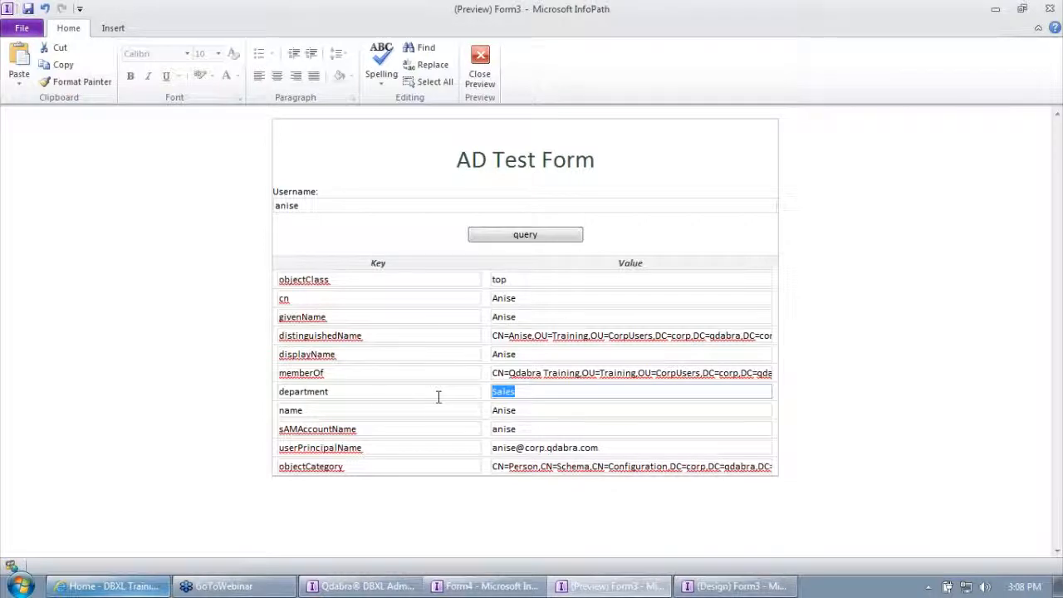
{"action": "left_click_drag", "start_coordinate": [365, 396], "coordinate": [246, 399]}
{"action": "left_click_drag", "start_coordinate": [531, 395], "coordinate": [490, 393]}
{"action": "left_click_drag", "start_coordinate": [463, 390], "coordinate": [223, 400]}
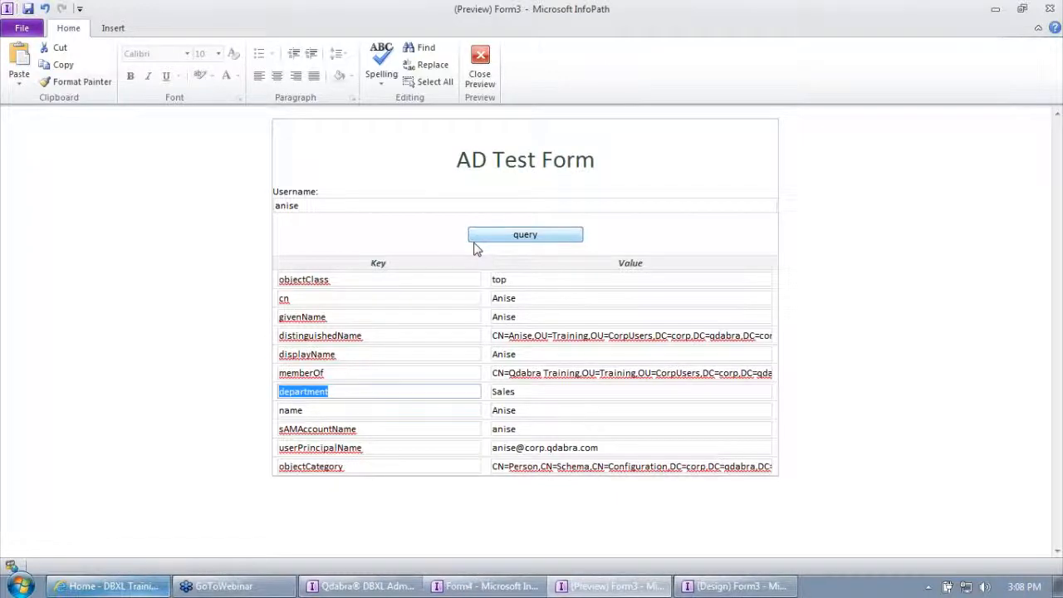
Close the form preview and discard the AD Test Form without saving, returning to the desktop.
{"action": "left_click", "coordinate": [480, 75]}
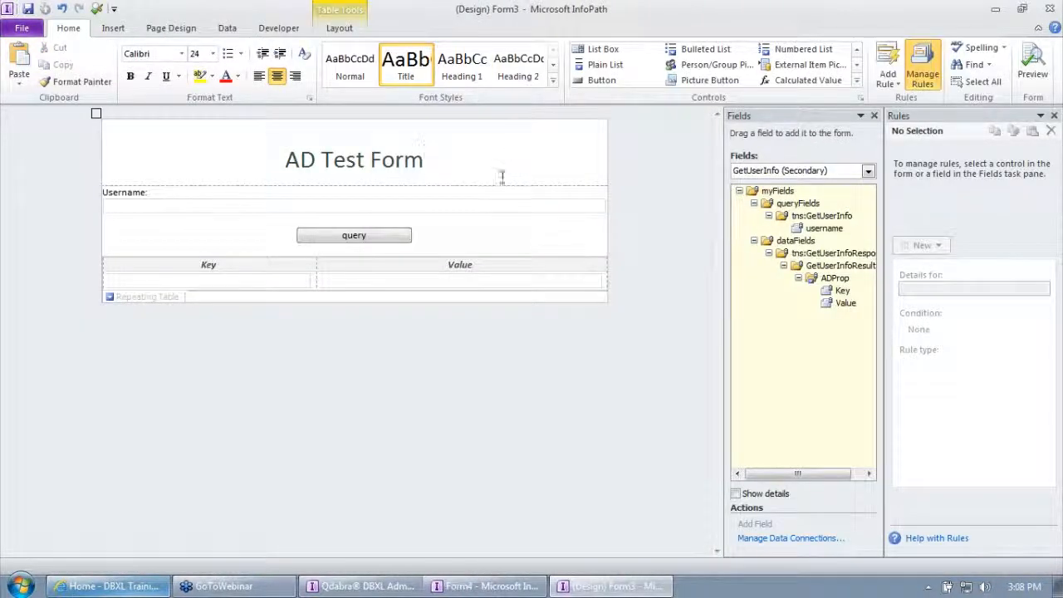
{"action": "left_click", "coordinate": [1050, 9]}
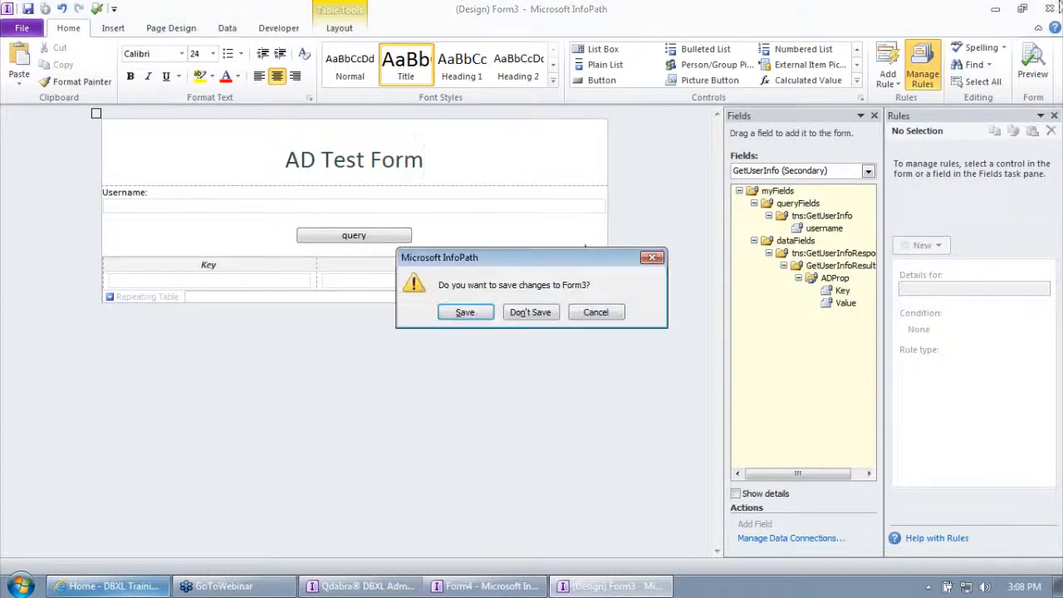
{"action": "left_click", "coordinate": [531, 313]}
{"action": "left_click", "coordinate": [995, 8]}
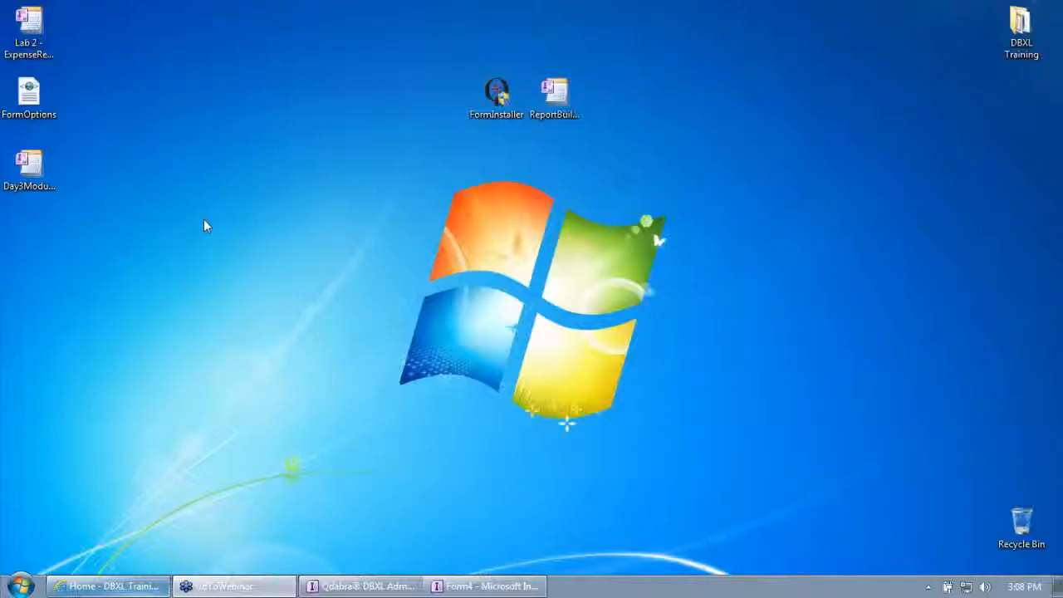
Open the Day3Module6 form template from the desktop in design mode and maximize its window.
{"action": "right_click", "coordinate": [33, 180]}
{"action": "left_click", "coordinate": [70, 204]}
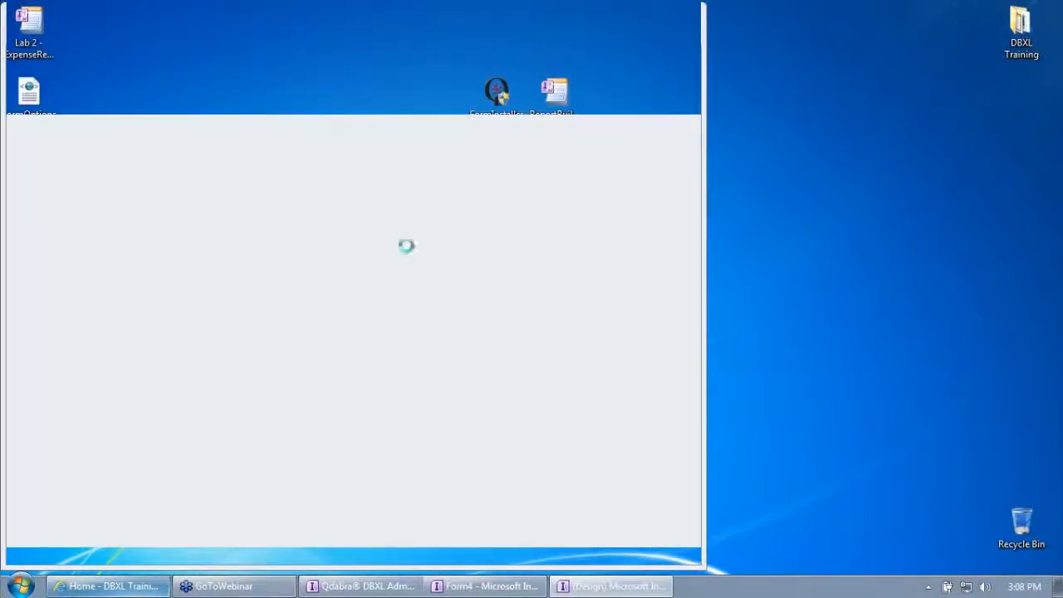
{"action": "double_click", "coordinate": [408, 27]}
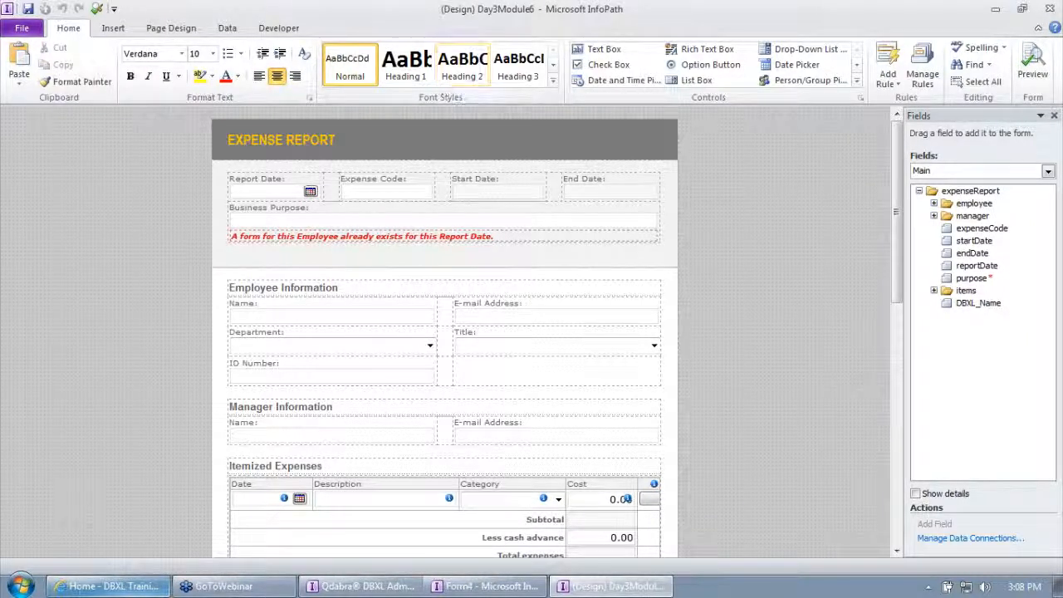
Open the expense report's data connections and view the details of the FormOptions connection.
{"action": "left_click", "coordinate": [226, 27]}
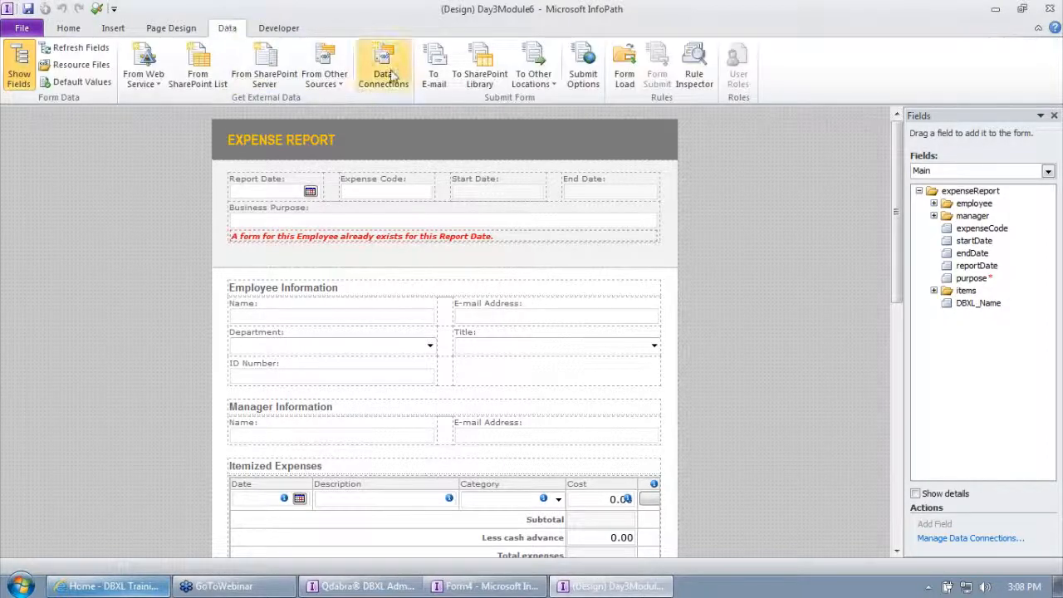
{"action": "left_click", "coordinate": [383, 67]}
{"action": "left_click", "coordinate": [372, 156]}
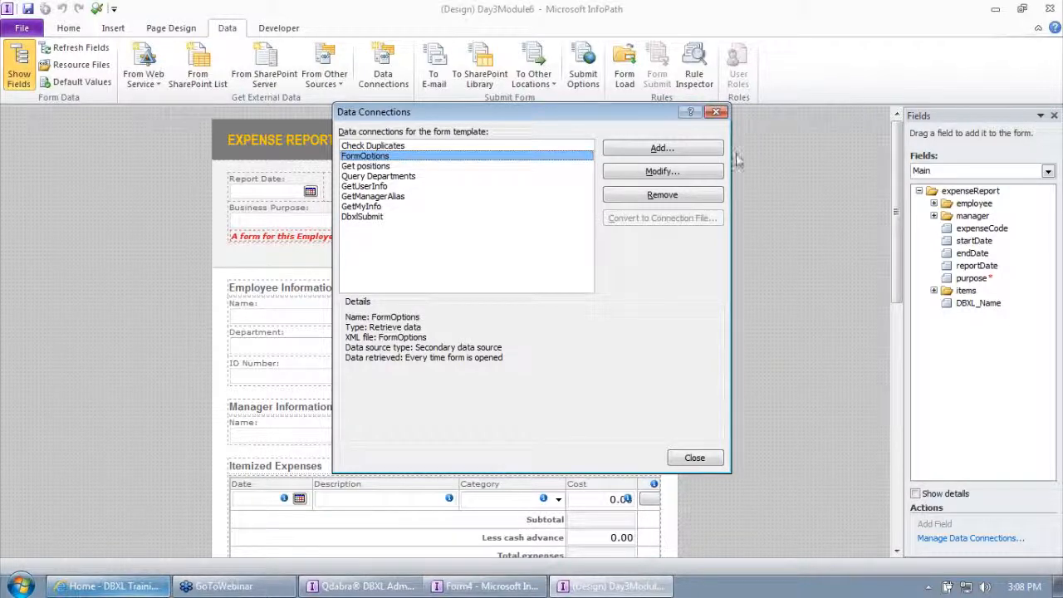
Open the FormOptions XML file from the desktop in Notepad.
{"action": "left_click", "coordinate": [1059, 587]}
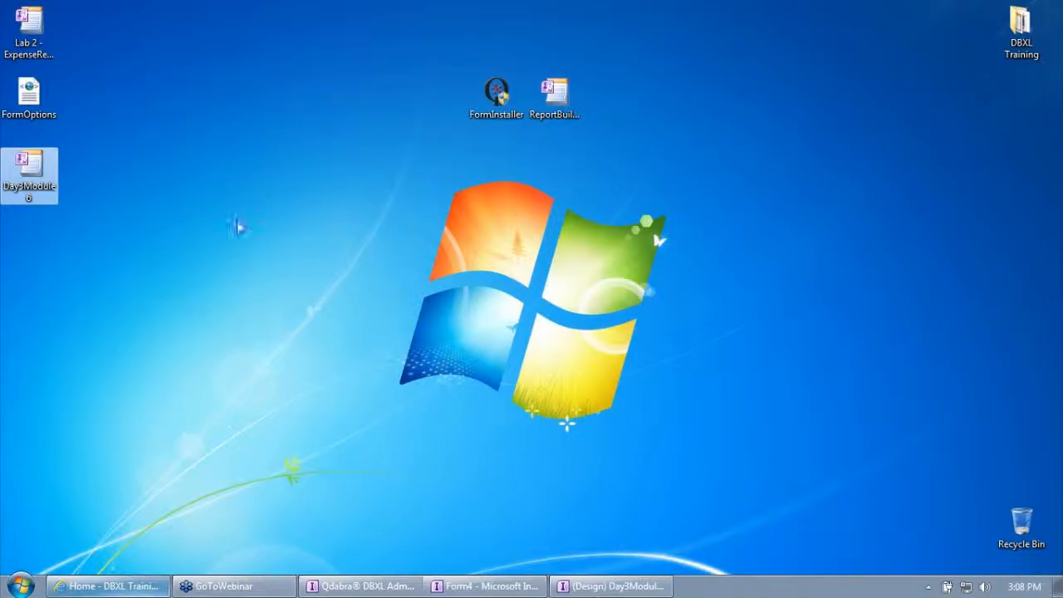
{"action": "right_click", "coordinate": [18, 104]}
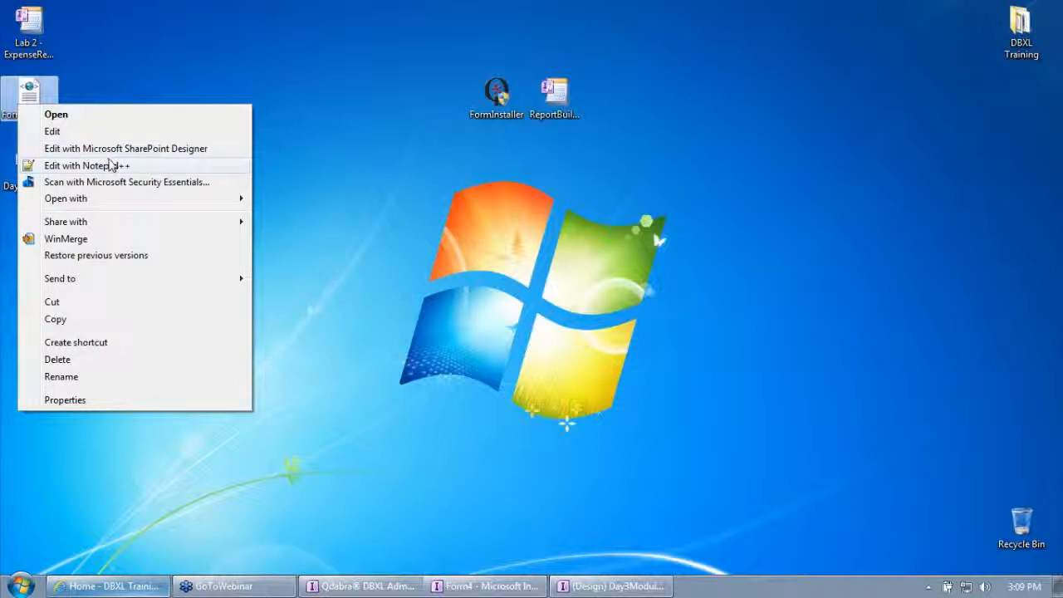
{"action": "mouse_move", "coordinate": [112, 202]}
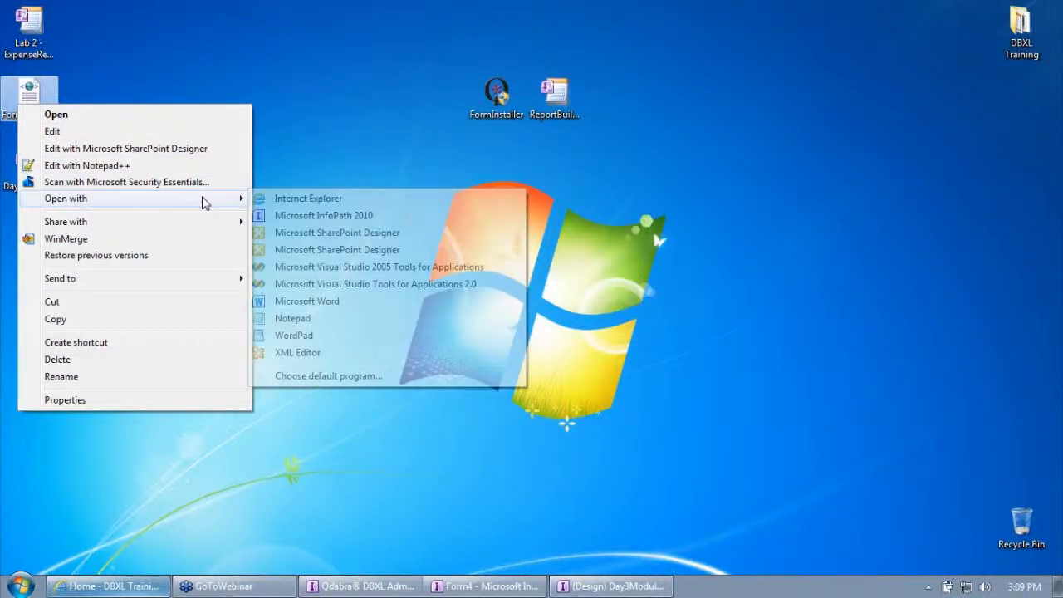
{"action": "left_click", "coordinate": [305, 319]}
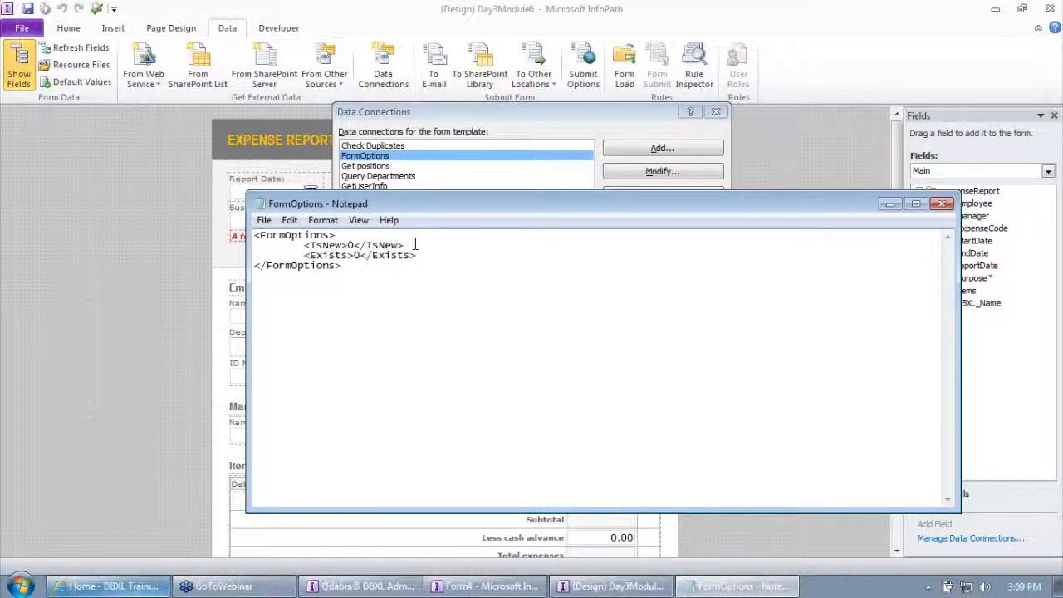
Add an empty <CurrentUserDepartment></CurrentUserDepartment> element below the Exists line in the FormOptions XML.
{"action": "left_click", "coordinate": [417, 255]}
{"action": "key", "text": "Return"}
{"action": "type", "text": "<CurrentUser"}
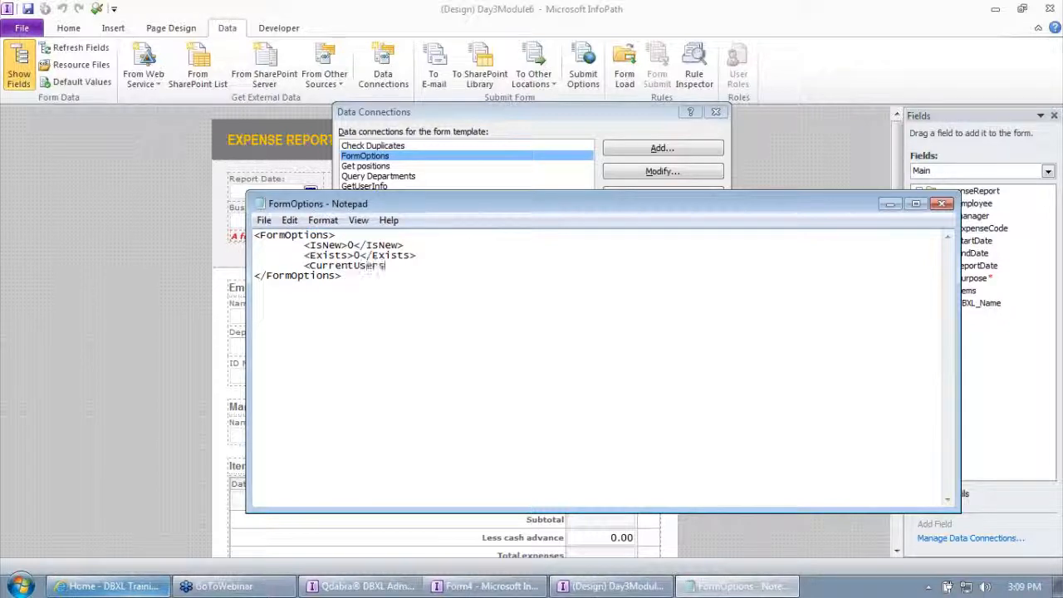
{"action": "type", "text": "Department>"}
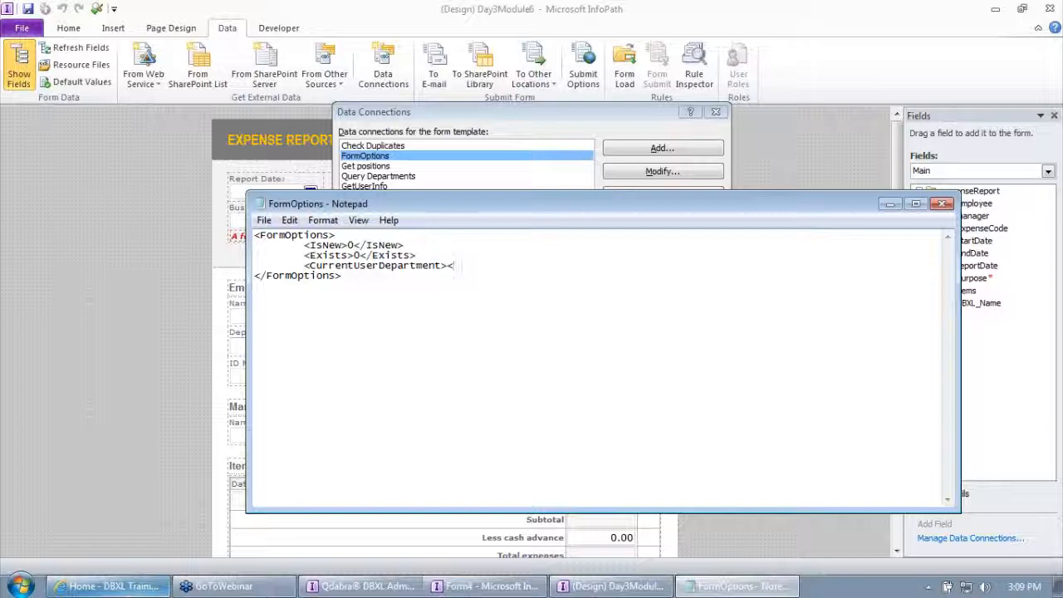
{"action": "type", "text": "</CurrentUserDepartment>"}
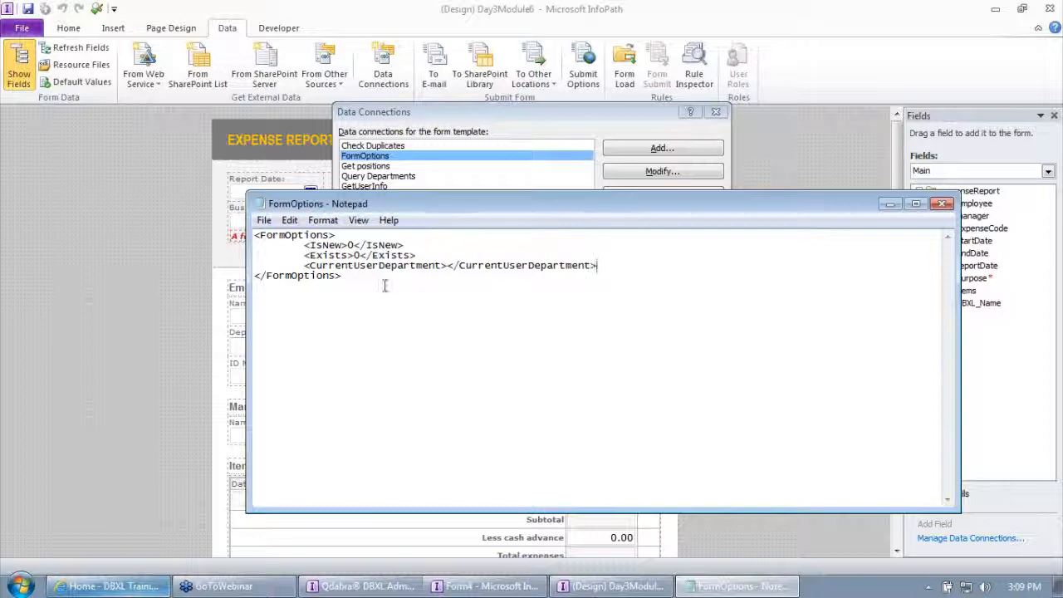
Save the edited FormOptions XML file and exit Notepad.
{"action": "left_click", "coordinate": [263, 220]}
{"action": "left_click", "coordinate": [286, 274]}
{"action": "left_click", "coordinate": [263, 220]}
{"action": "left_click", "coordinate": [286, 352]}
Modify the FormOptions data connection to load the updated FormOptions XML file as an included resource, and close the data connections.
{"action": "left_click", "coordinate": [645, 171]}
{"action": "left_click", "coordinate": [721, 246]}
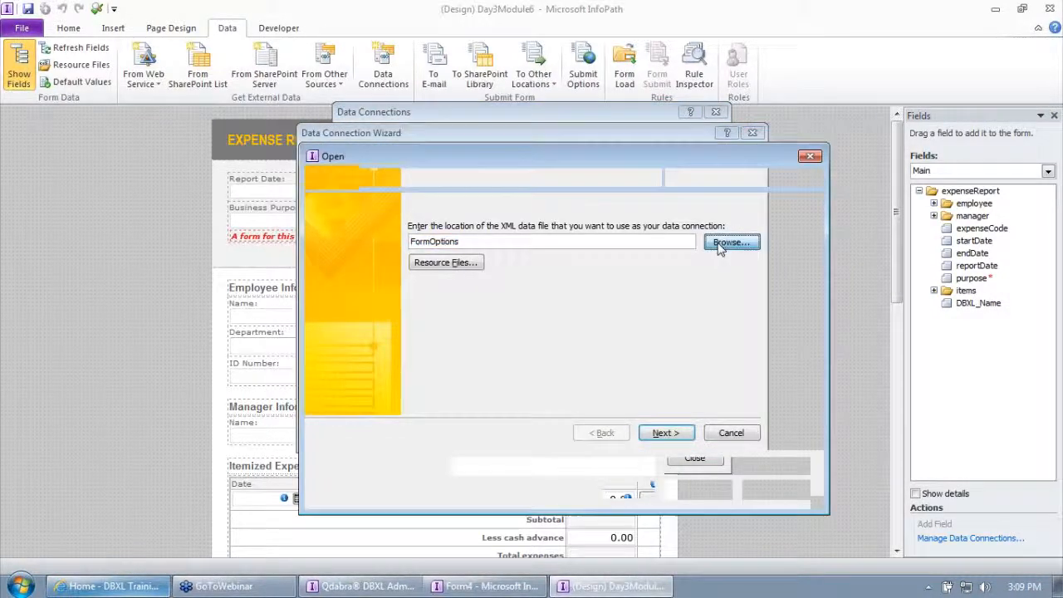
{"action": "double_click", "coordinate": [397, 262]}
{"action": "left_click", "coordinate": [669, 435]}
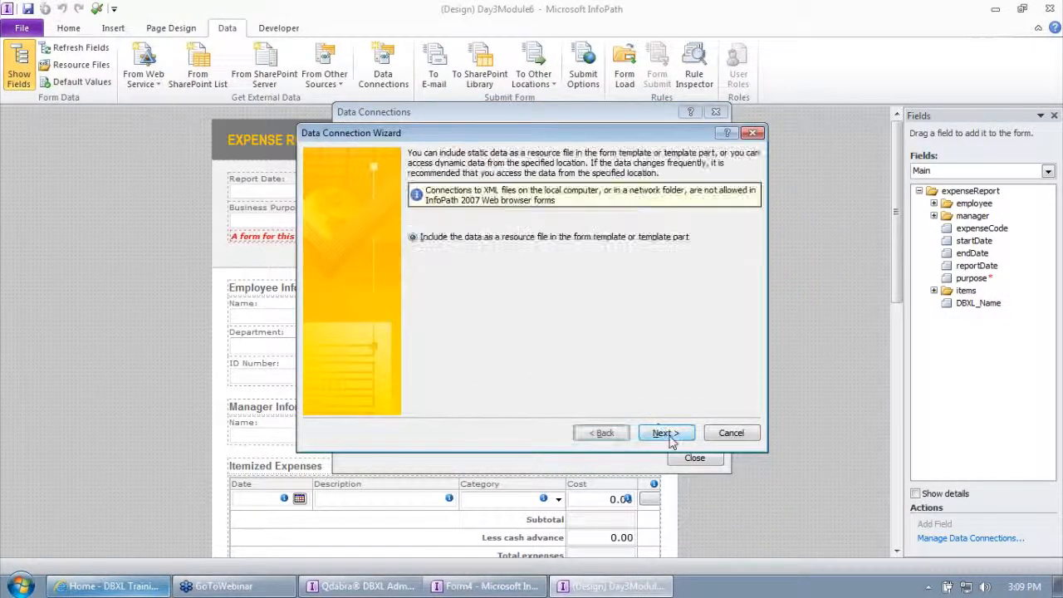
{"action": "left_click", "coordinate": [671, 438]}
{"action": "left_click", "coordinate": [666, 433]}
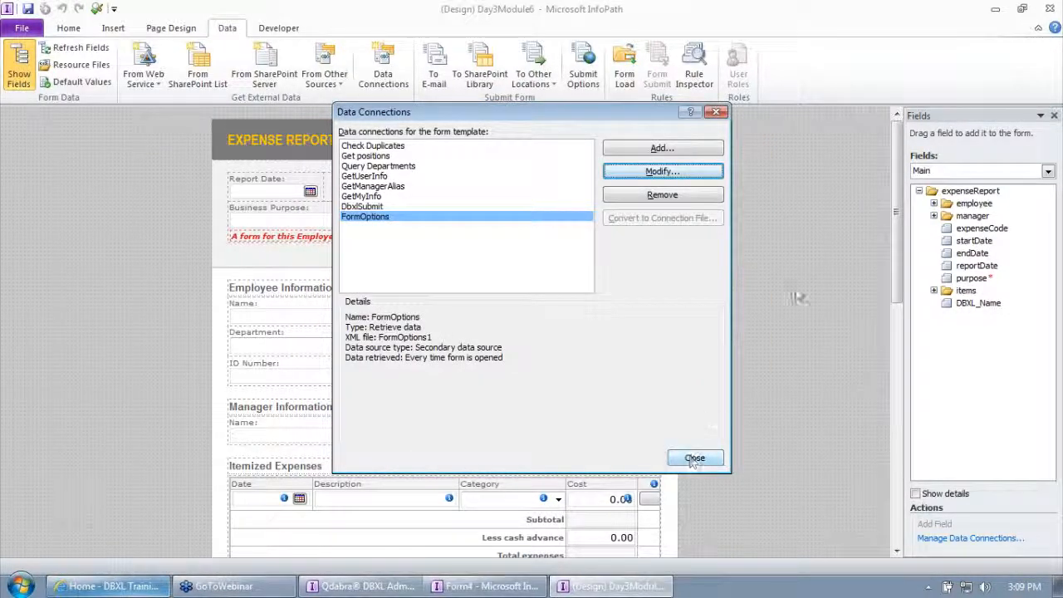
{"action": "left_click", "coordinate": [694, 458]}
Widen the Fields pane, show the FormOptions secondary data source and select its CurrentUserDepartment field.
{"action": "left_click_drag", "start_coordinate": [903, 170], "coordinate": [823, 171]}
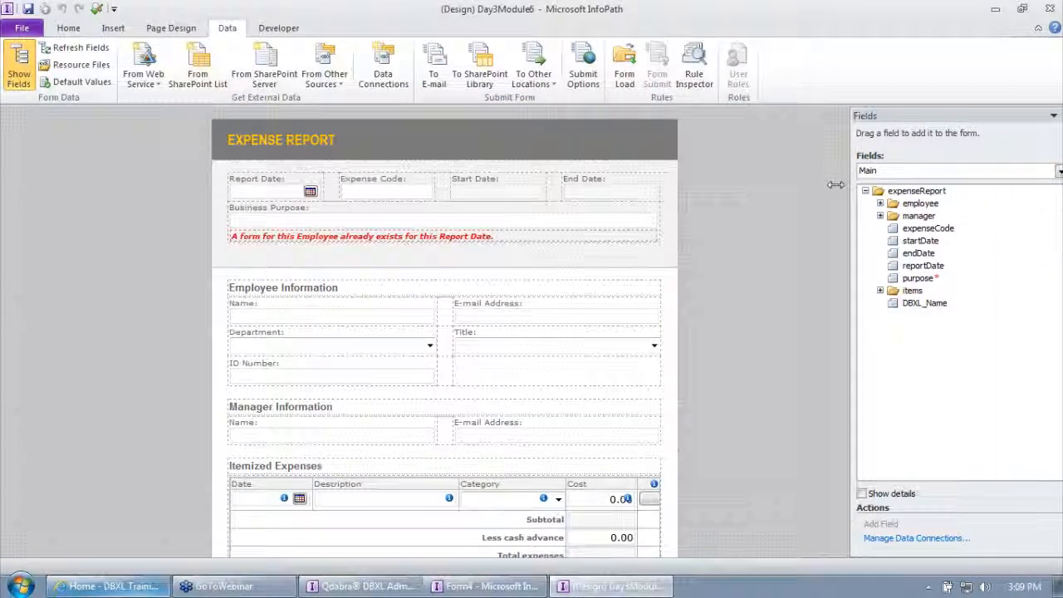
{"action": "left_click", "coordinate": [867, 170]}
{"action": "left_click", "coordinate": [885, 206]}
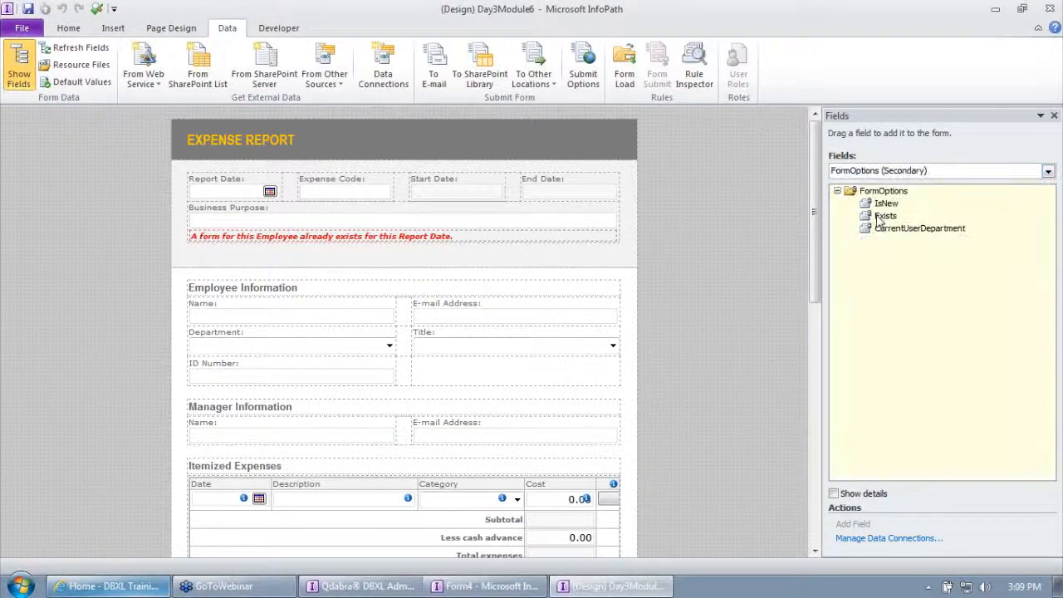
{"action": "left_click", "coordinate": [909, 228]}
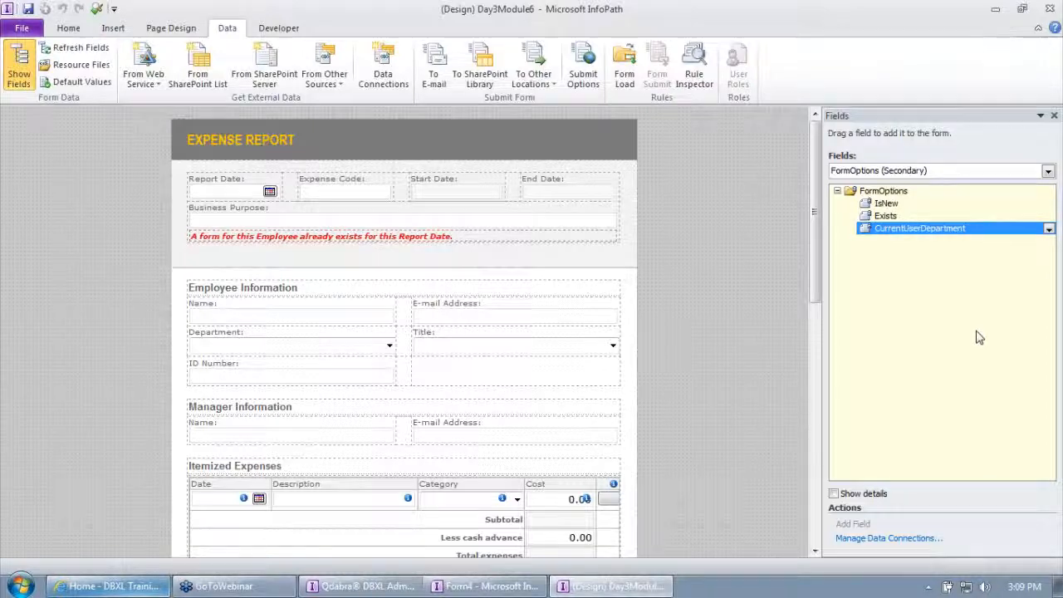
Add a Form Load action rule named "Check current user department" directly after the "Fill in AD data if blank" rule.
{"action": "left_click", "coordinate": [627, 83]}
{"action": "left_click_drag", "start_coordinate": [883, 243], "coordinate": [714, 245]}
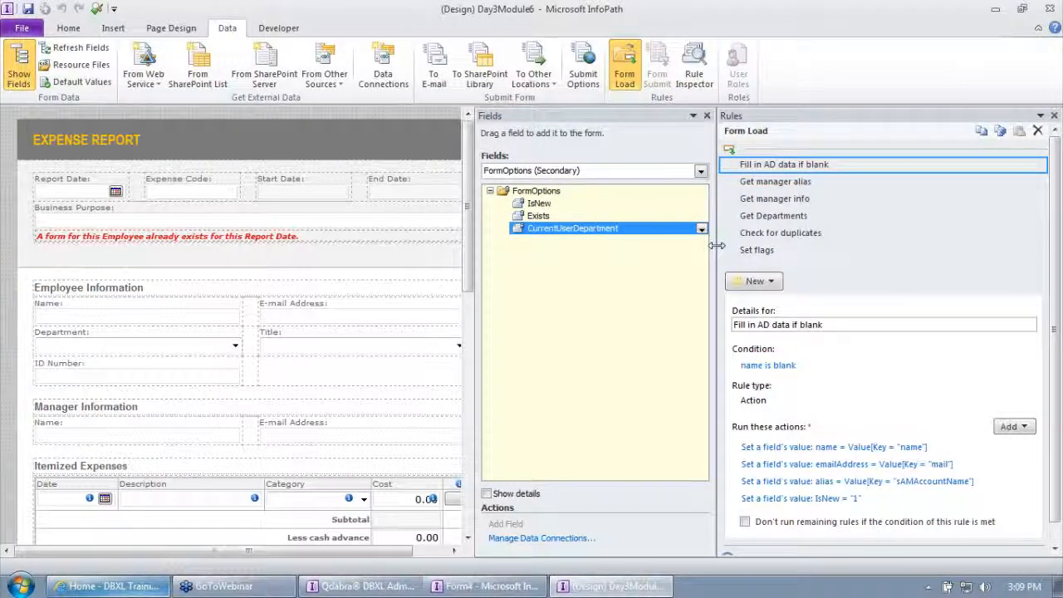
{"action": "left_click", "coordinate": [754, 280]}
{"action": "left_click", "coordinate": [765, 337]}
{"action": "type", "text": "Chec"}
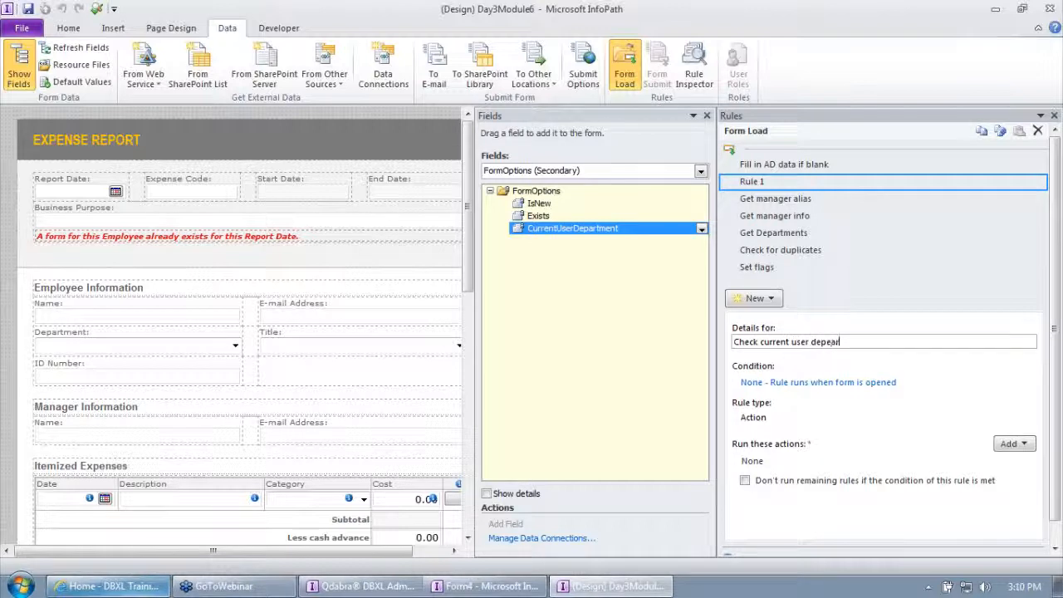
{"action": "type", "text": "k current user department"}
{"action": "key", "text": "Tab"}
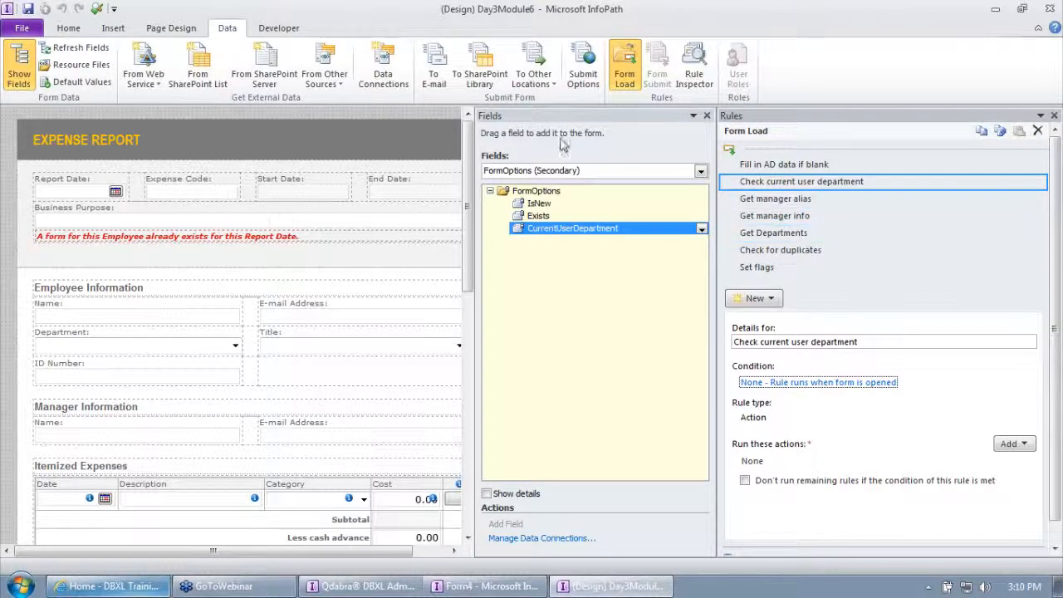
Check the details of the GetMyInfo data connection, including when its data is retrieved.
{"action": "left_click", "coordinate": [383, 71]}
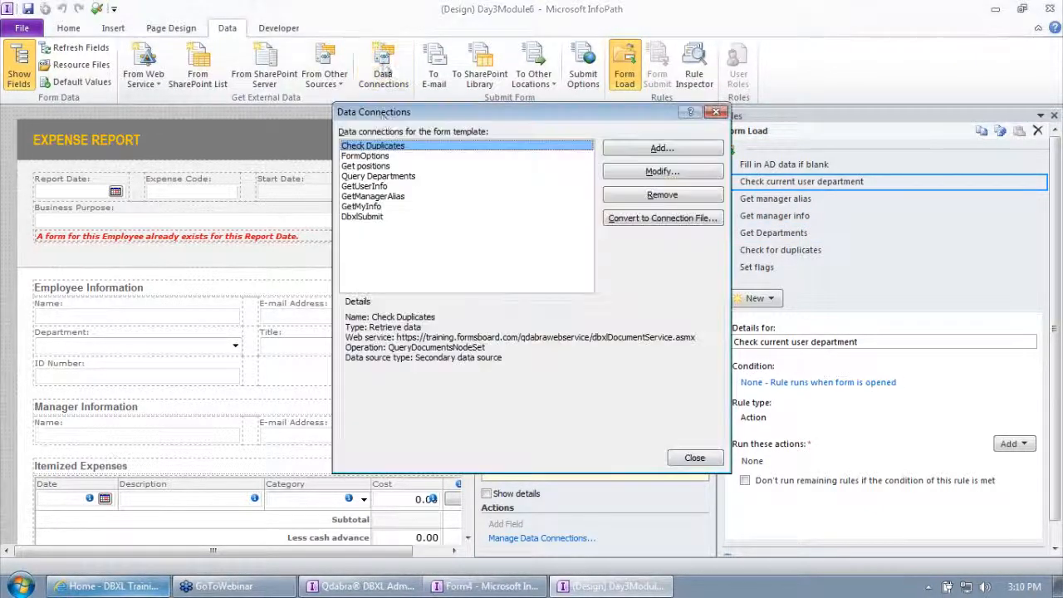
{"action": "left_click", "coordinate": [384, 206]}
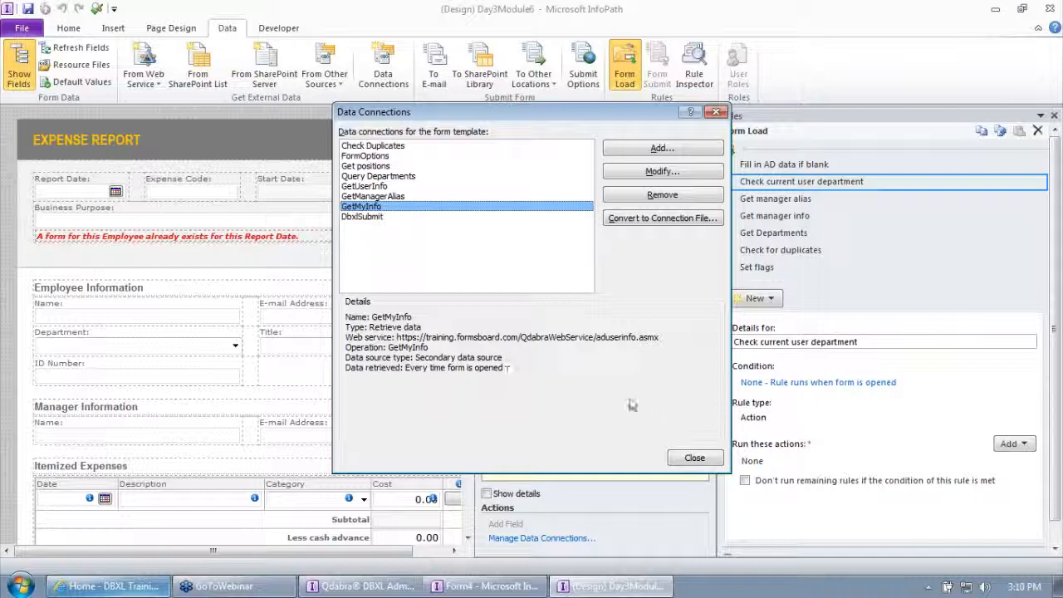
{"action": "left_click", "coordinate": [694, 457]}
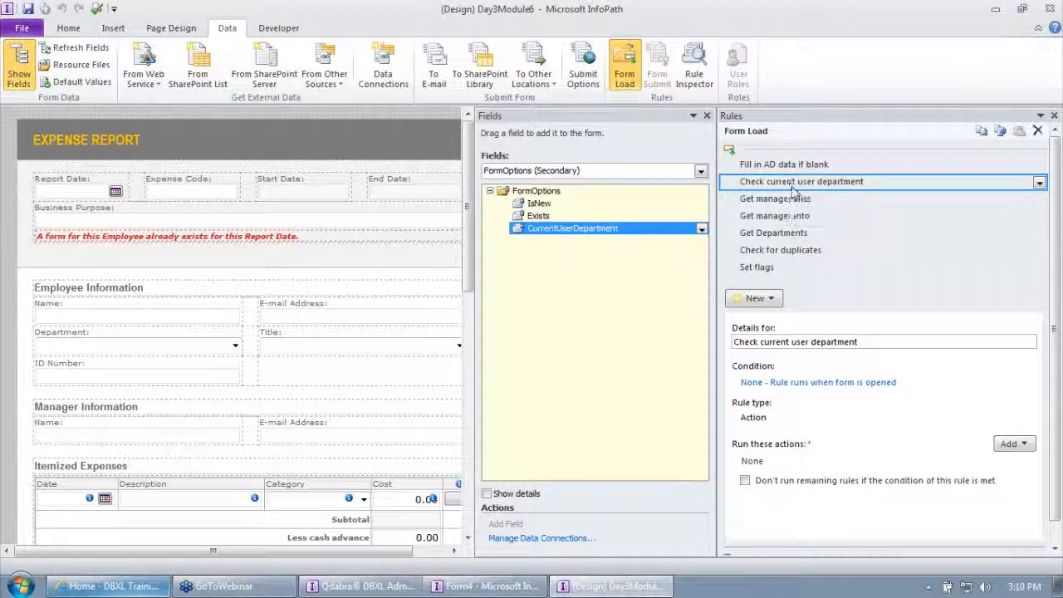
Give the rule a set-field-value action that targets CurrentUserDepartment in the FormOptions secondary data source.
{"action": "left_click", "coordinate": [1013, 443]}
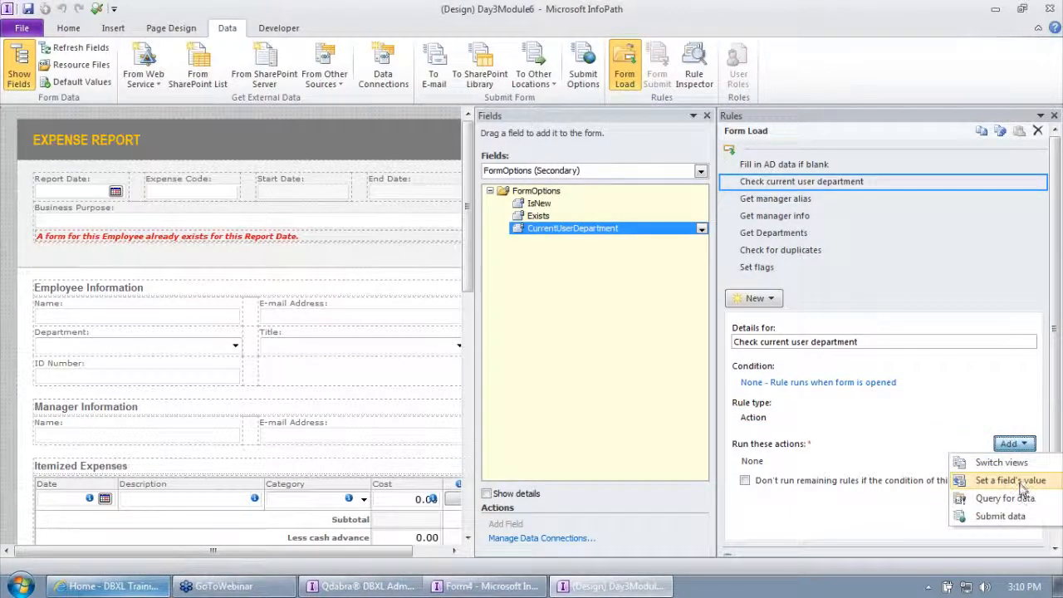
{"action": "left_click", "coordinate": [1015, 481]}
{"action": "left_click", "coordinate": [700, 266]}
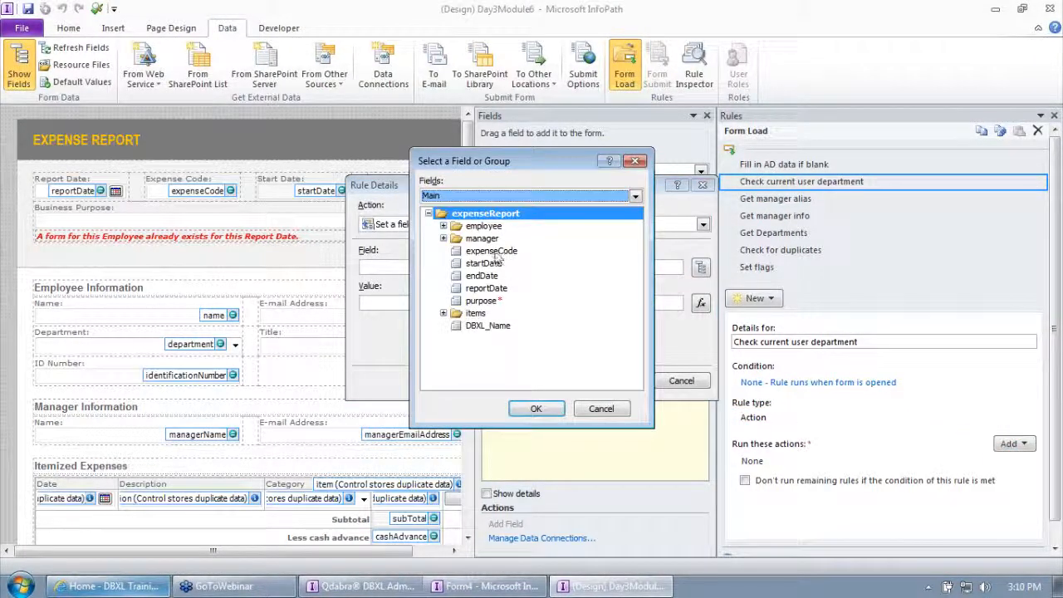
{"action": "left_click", "coordinate": [482, 195]}
{"action": "left_click", "coordinate": [477, 252]}
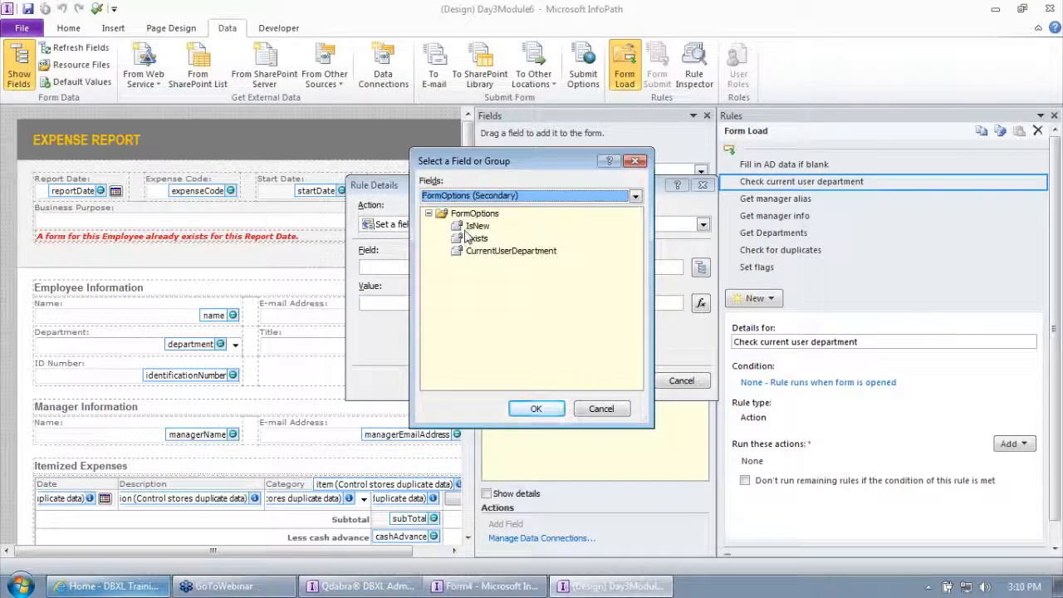
{"action": "double_click", "coordinate": [490, 251]}
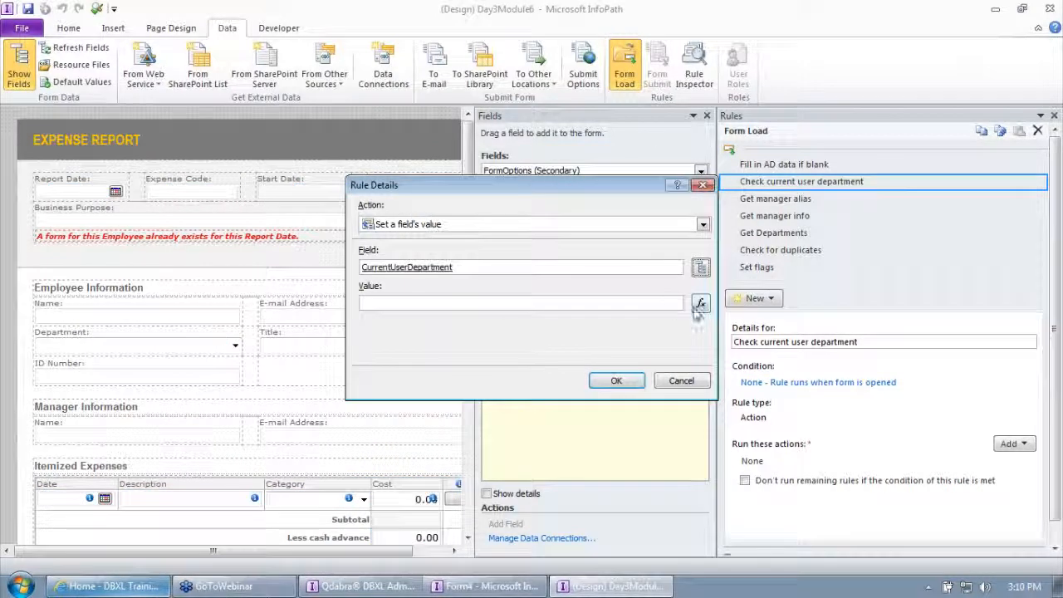
Choose the Value field under ADProp in the GetMyInfo secondary data source for the action's value formula.
{"action": "left_click", "coordinate": [700, 302]}
{"action": "left_click", "coordinate": [359, 345]}
{"action": "left_click", "coordinate": [481, 195]}
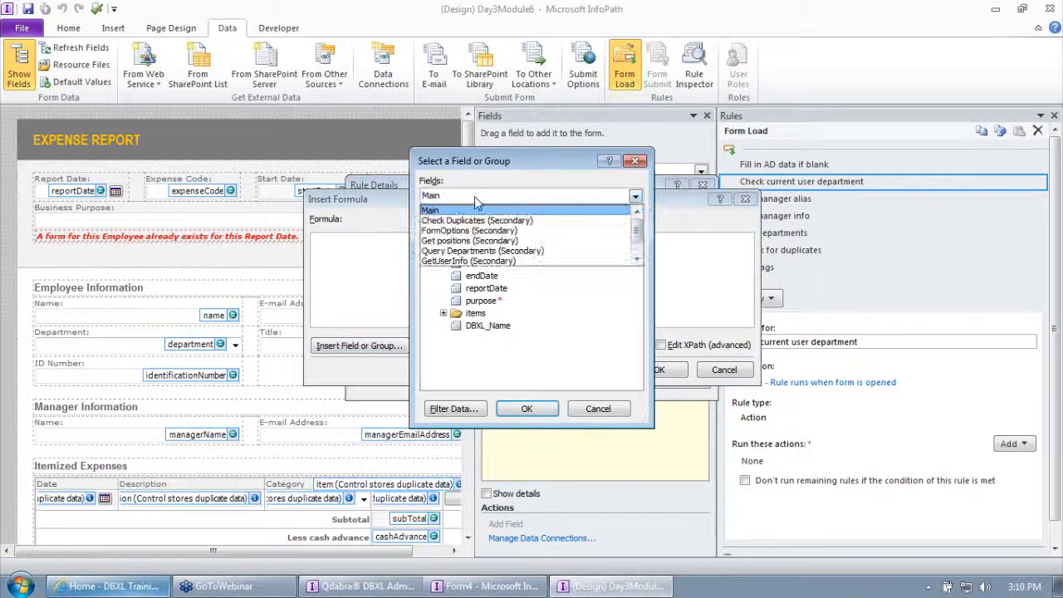
{"action": "scroll", "coordinate": [477, 241], "scroll_direction": "down", "scroll_amount": 1}
{"action": "left_click", "coordinate": [465, 261]}
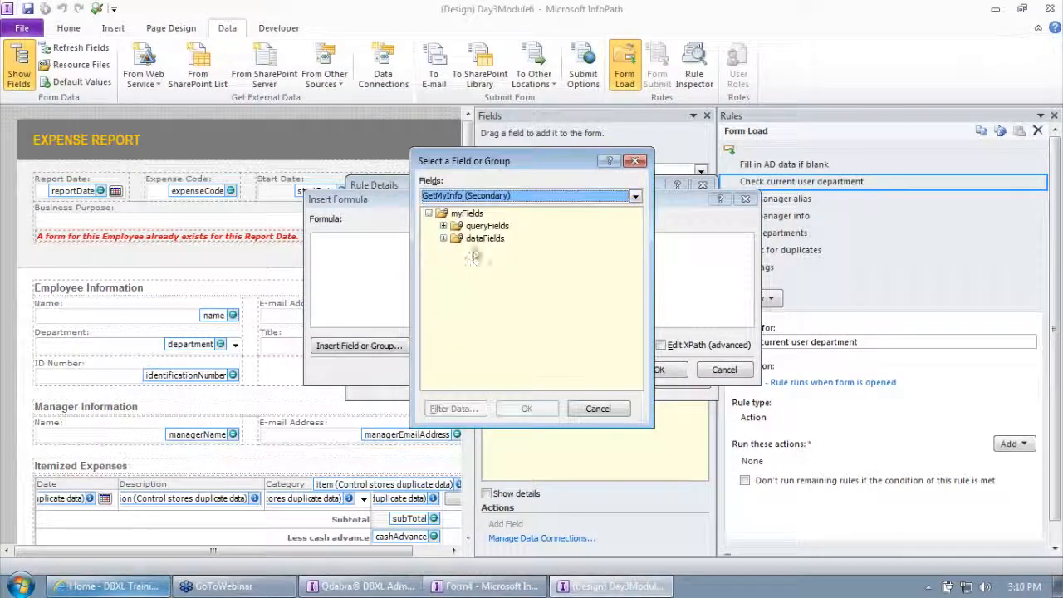
{"action": "left_click", "coordinate": [457, 251]}
{"action": "left_click", "coordinate": [472, 263]}
{"action": "left_click", "coordinate": [488, 276]}
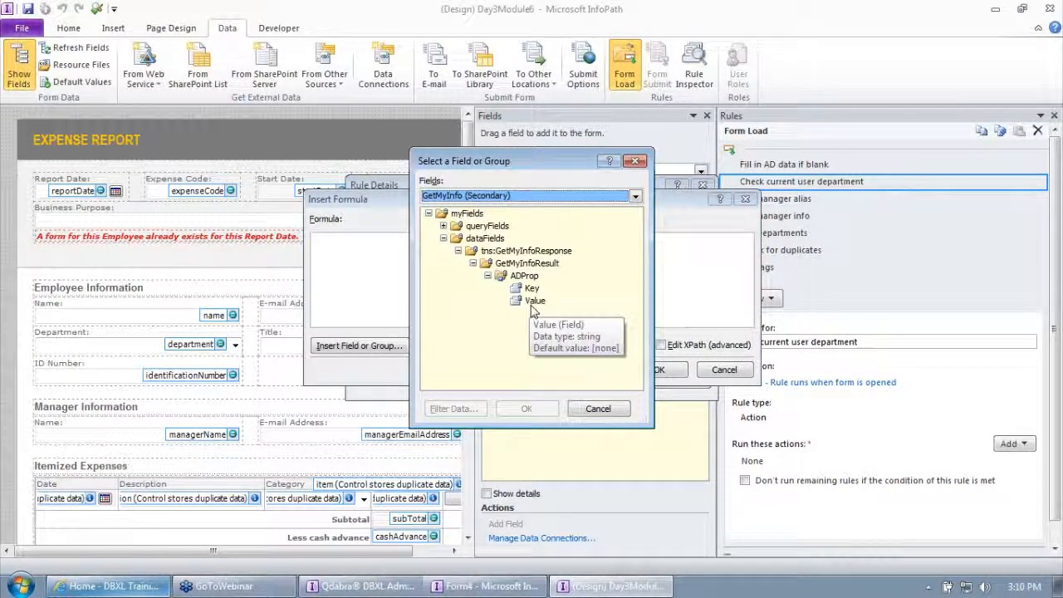
{"action": "left_click", "coordinate": [535, 301]}
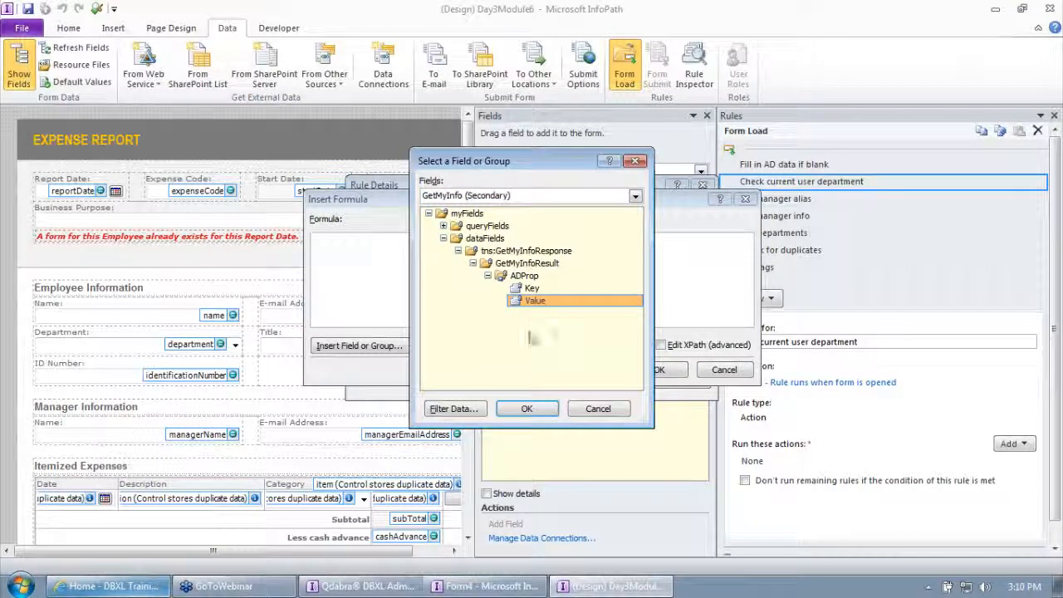
Filter the Value field to entries whose Key is equal to the text "department", and confirm the formula and the rule action.
{"action": "left_click", "coordinate": [453, 409]}
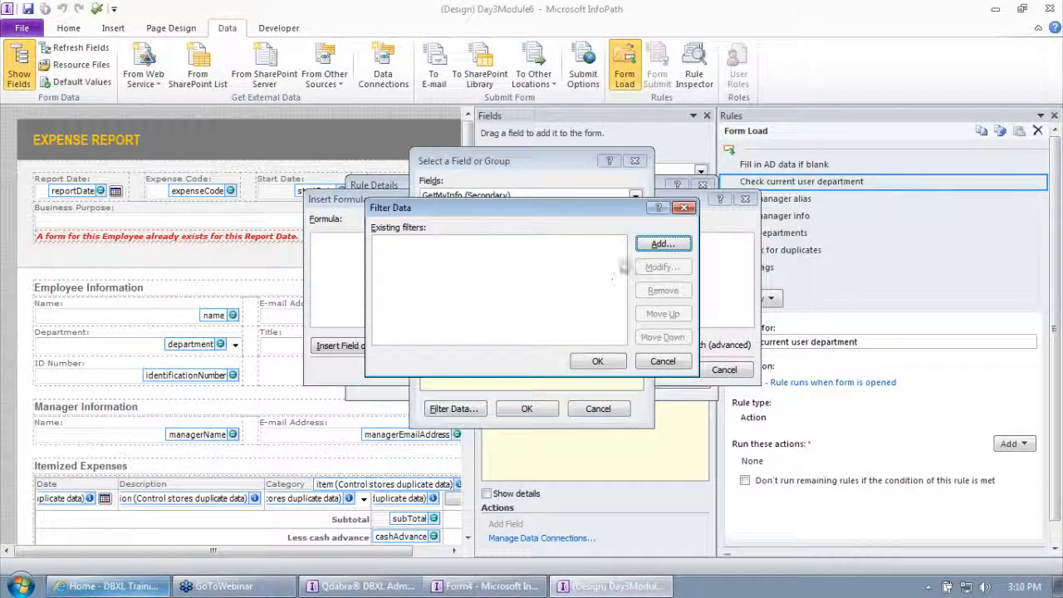
{"action": "left_click", "coordinate": [656, 244]}
{"action": "left_click", "coordinate": [371, 308]}
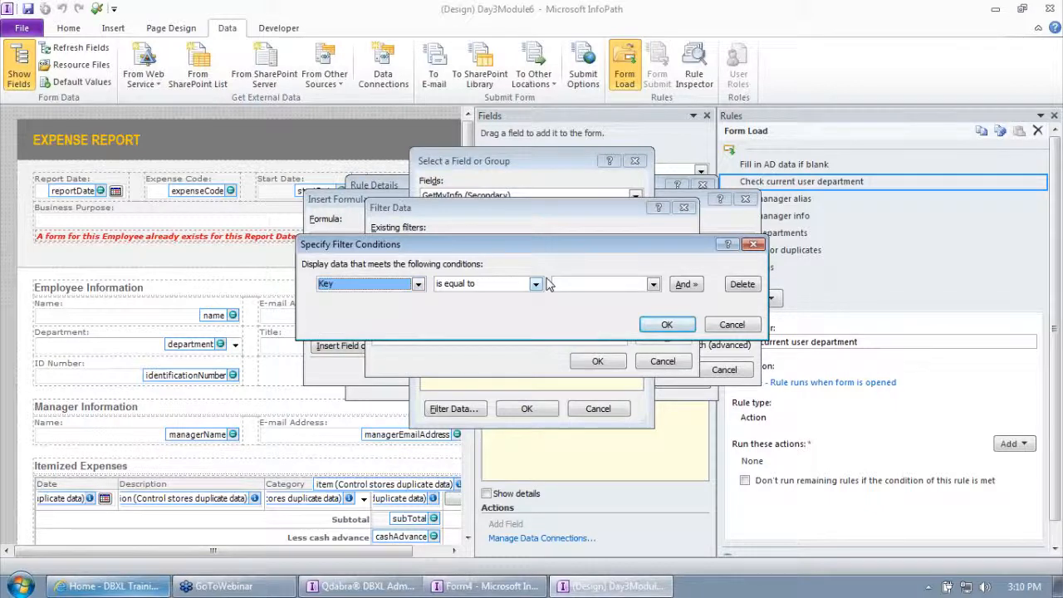
{"action": "left_click", "coordinate": [587, 285]}
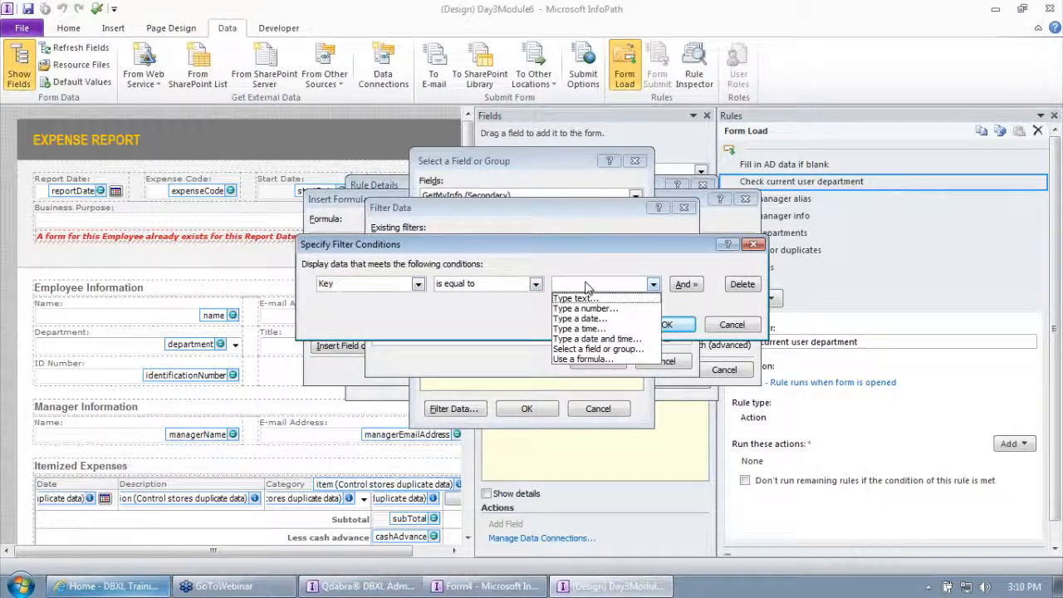
{"action": "left_click", "coordinate": [636, 298]}
{"action": "type", "text": "department"}
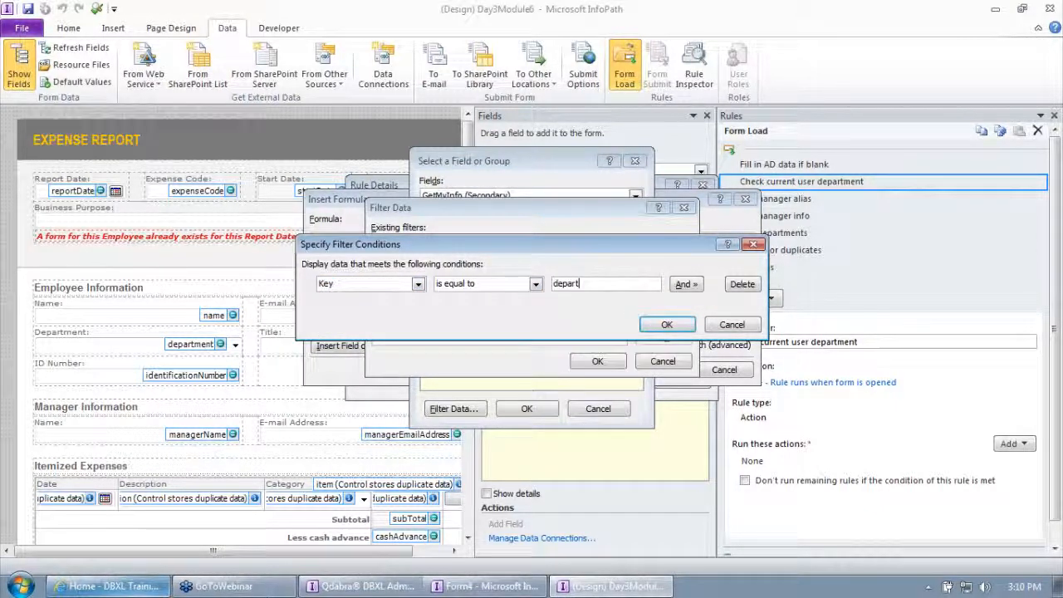
{"action": "left_click", "coordinate": [668, 326]}
{"action": "left_click", "coordinate": [597, 361]}
{"action": "left_click", "coordinate": [527, 407]}
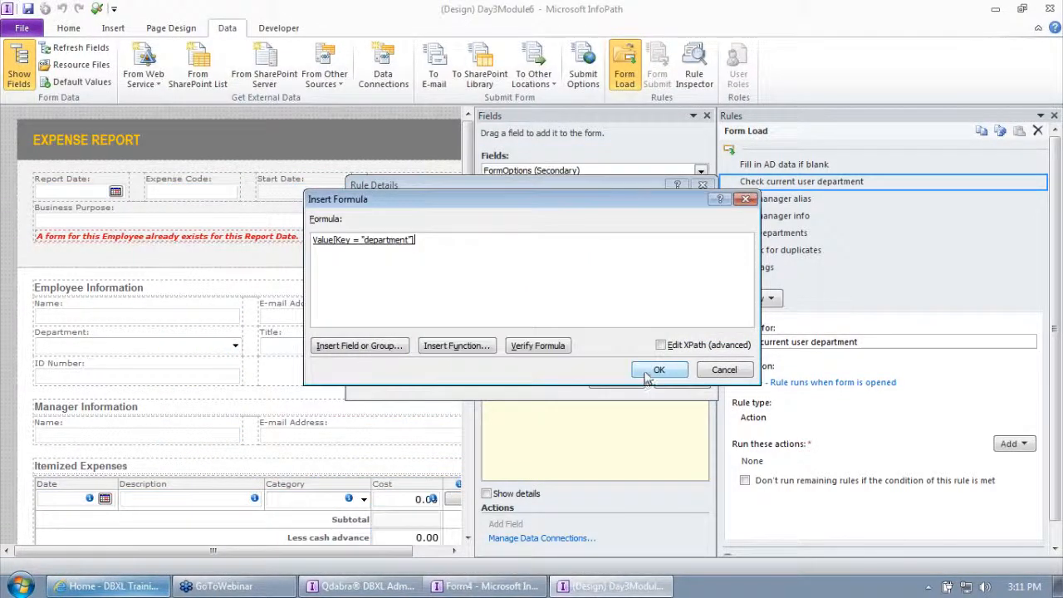
{"action": "left_click", "coordinate": [663, 370]}
{"action": "left_click", "coordinate": [614, 381]}
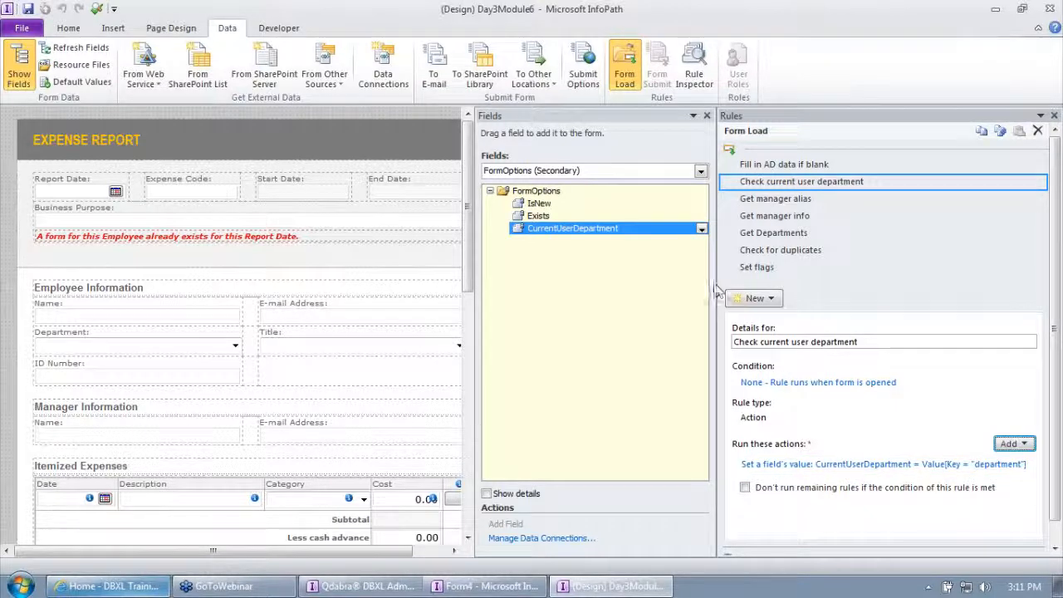
Narrow the Rules pane and create a new form view named Sales.
{"action": "left_click_drag", "start_coordinate": [716, 285], "coordinate": [789, 284]}
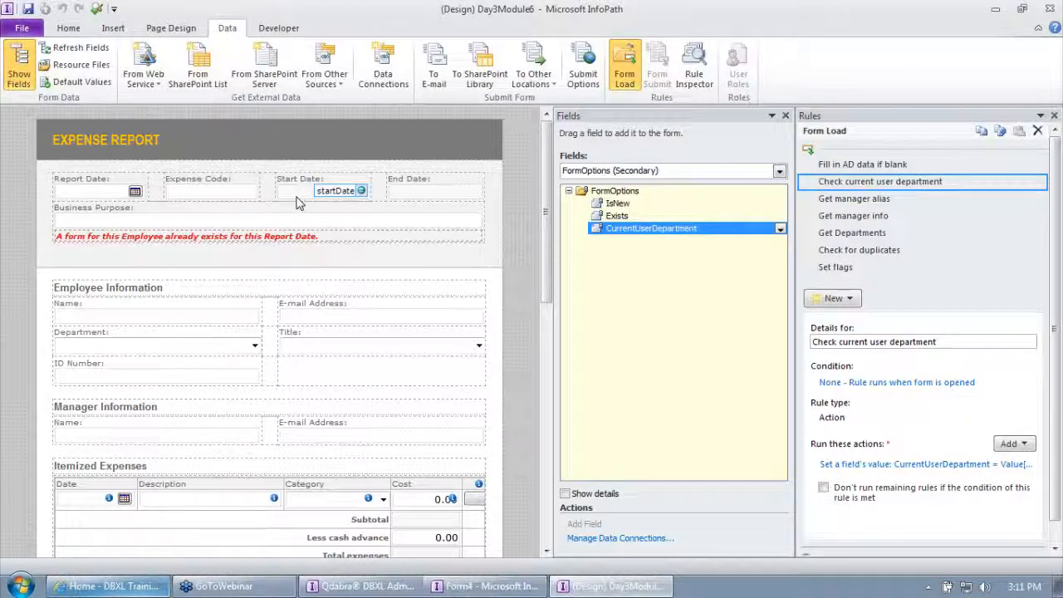
{"action": "left_click", "coordinate": [176, 30]}
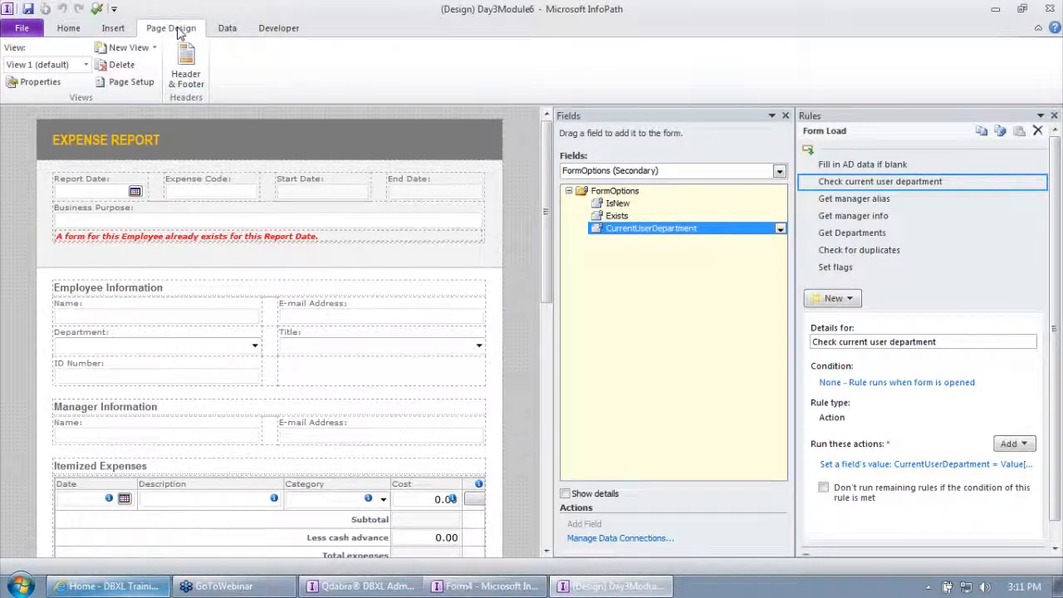
{"action": "left_click", "coordinate": [124, 47]}
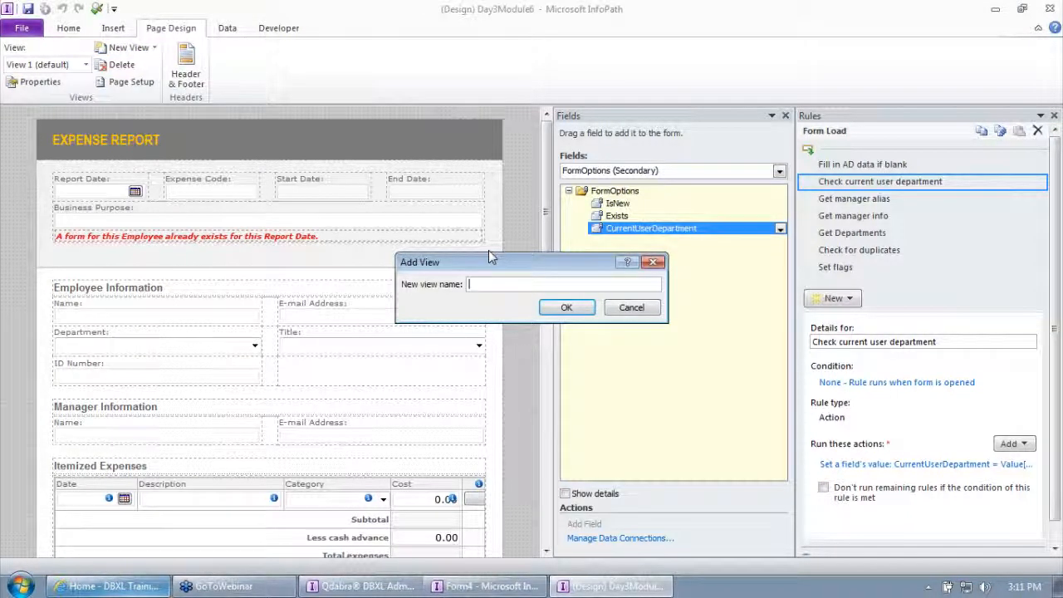
{"action": "type", "text": "Sales"}
{"action": "left_click", "coordinate": [566, 307]}
Title the new view "Sales" and enter "A new view just for Sales people." beneath it, without an extra table row.
{"action": "type", "text": "Sales"}
{"action": "key", "text": "Down"}
{"action": "type", "text": "A new view"}
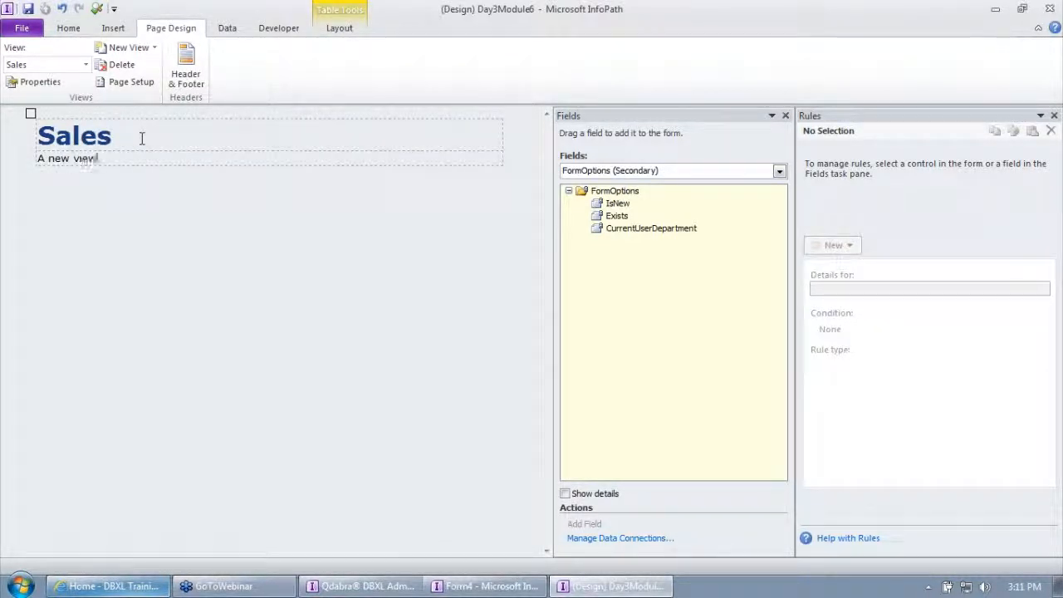
{"action": "type", "text": " just for Sales people."}
{"action": "key", "text": "Tab"}
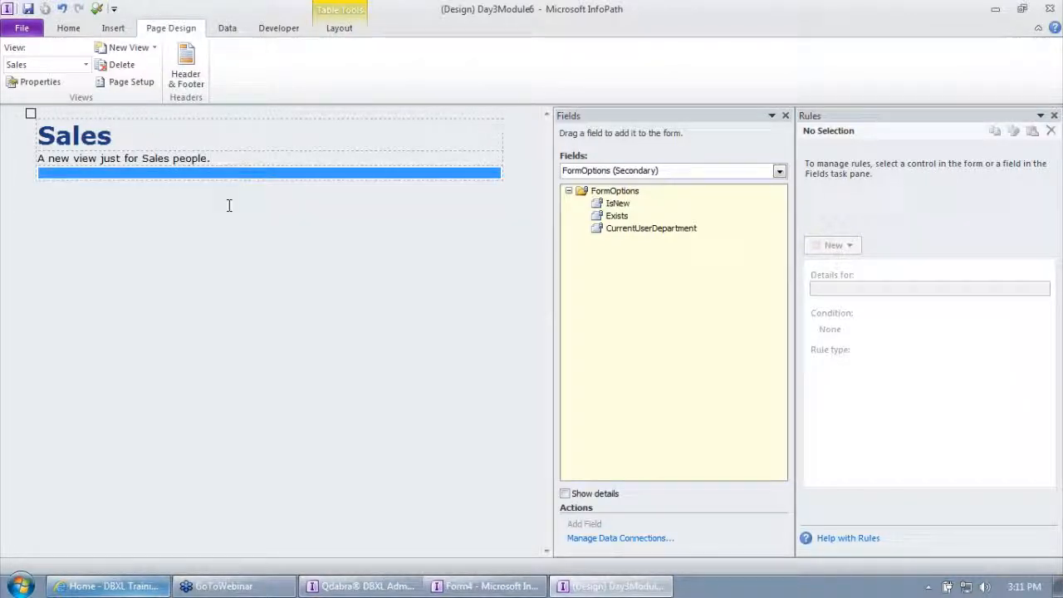
{"action": "key", "text": "ctrl+z"}
{"action": "left_click", "coordinate": [275, 270]}
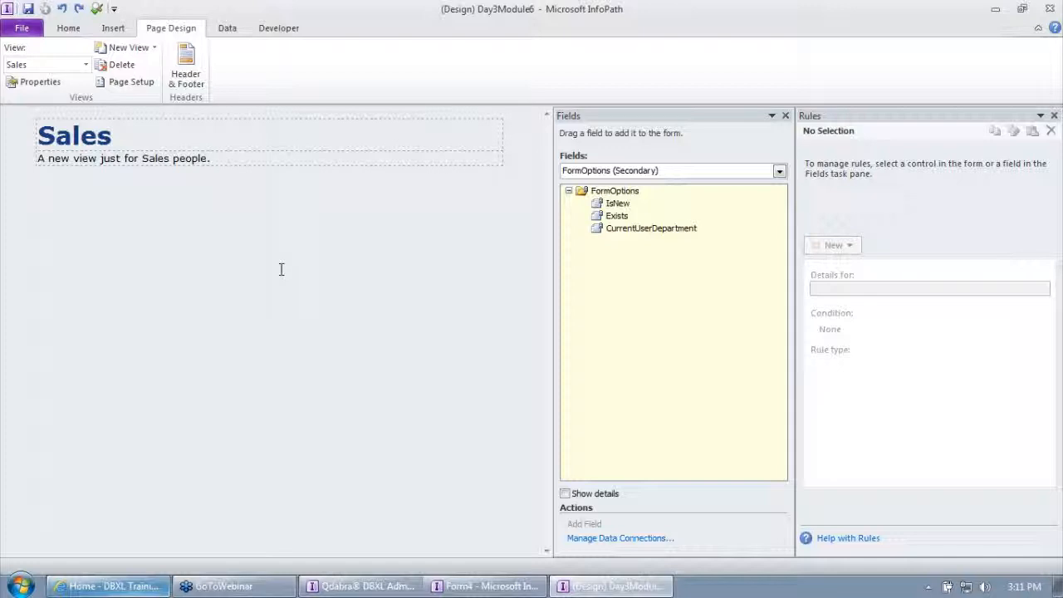
Return to View 1 and add a form load action rule named "Switch views".
{"action": "left_click", "coordinate": [35, 68]}
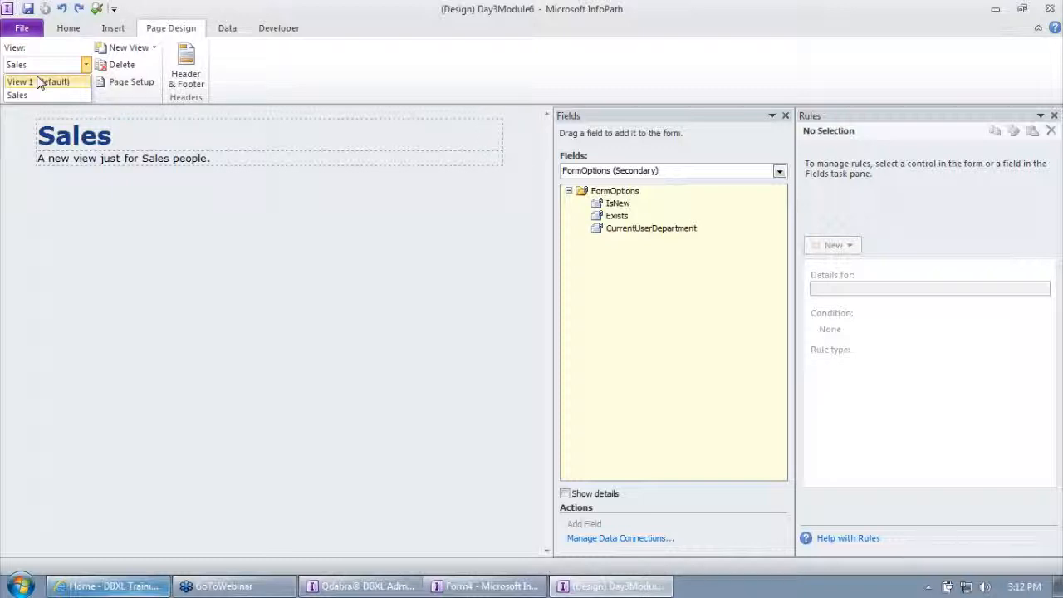
{"action": "left_click", "coordinate": [39, 83]}
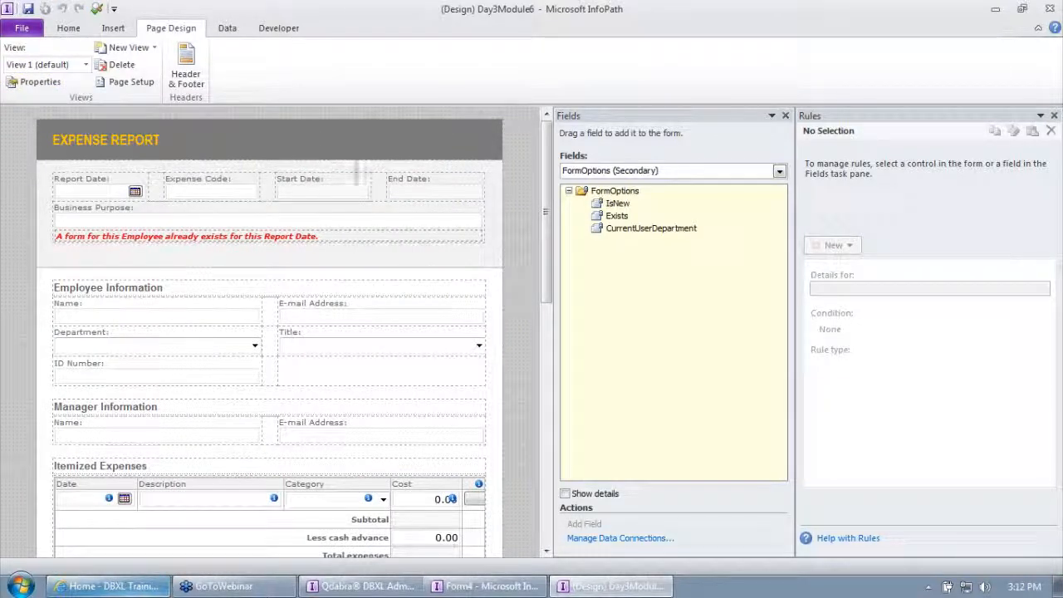
{"action": "left_click", "coordinate": [223, 28]}
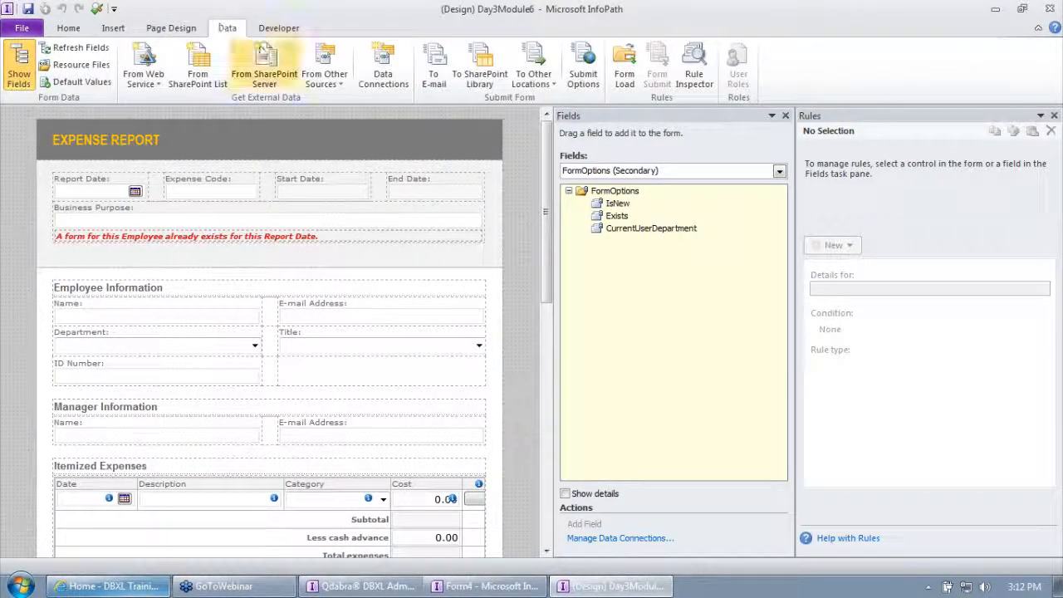
{"action": "left_click", "coordinate": [624, 70]}
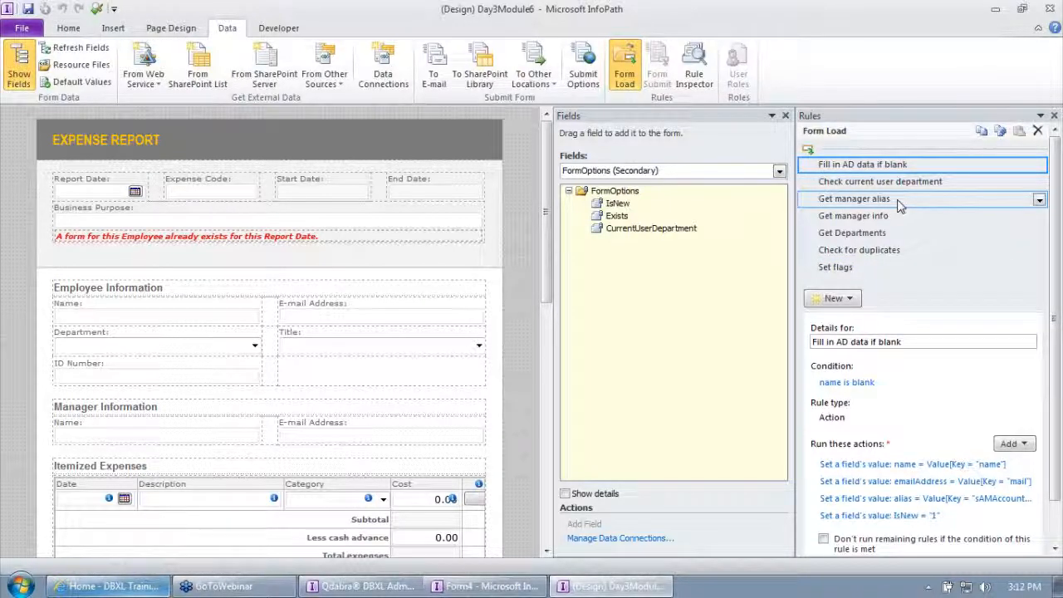
{"action": "left_click", "coordinate": [833, 298]}
{"action": "left_click", "coordinate": [849, 359]}
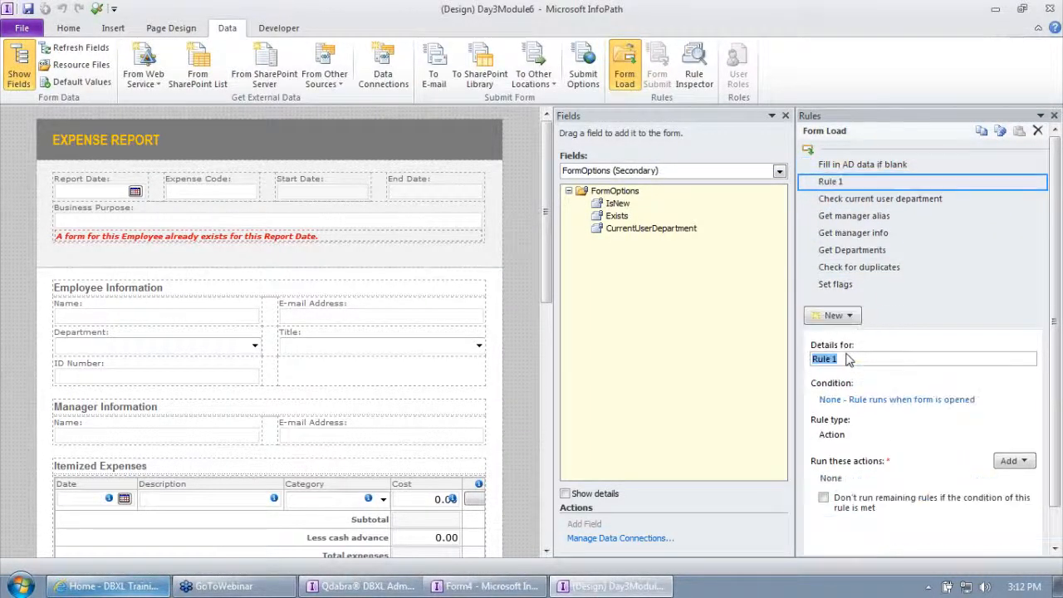
{"action": "type", "text": "Switch views"}
{"action": "key", "text": "Tab"}
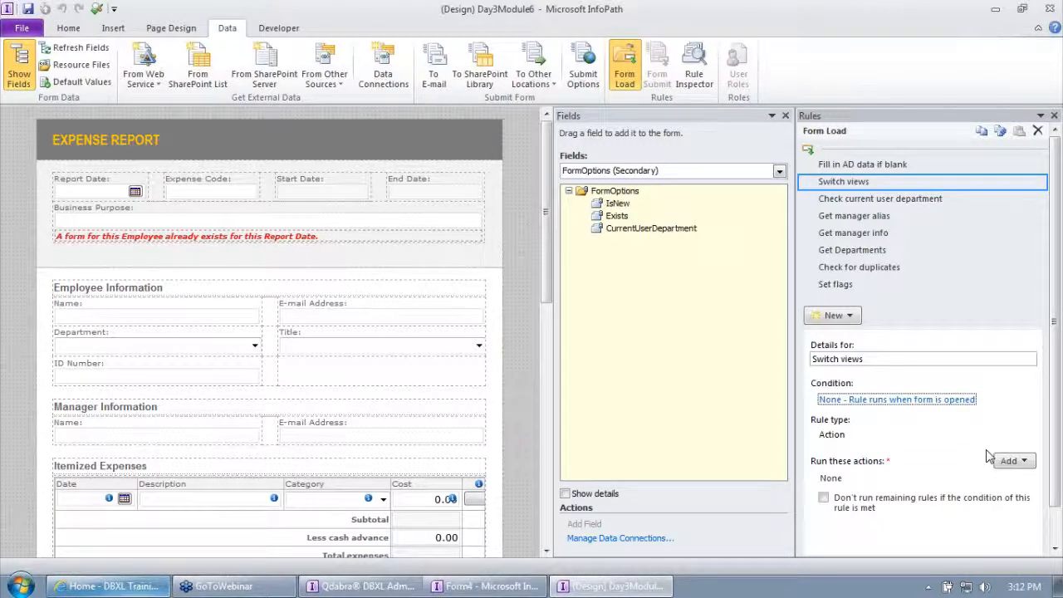
Add a Switch views action to the rule that switches to the Sales view.
{"action": "left_click", "coordinate": [1013, 461]}
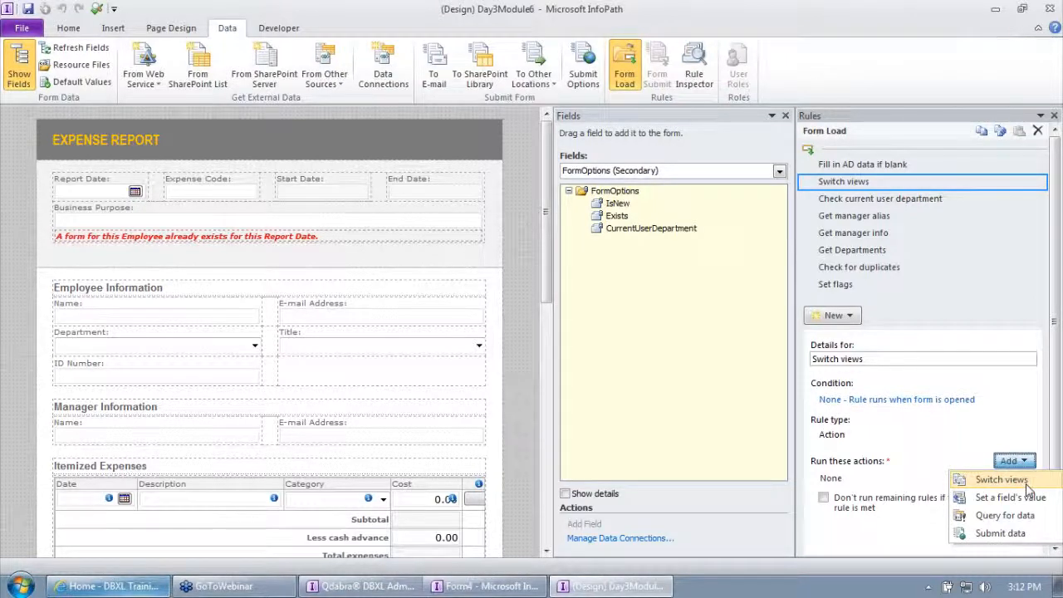
{"action": "left_click", "coordinate": [1026, 485]}
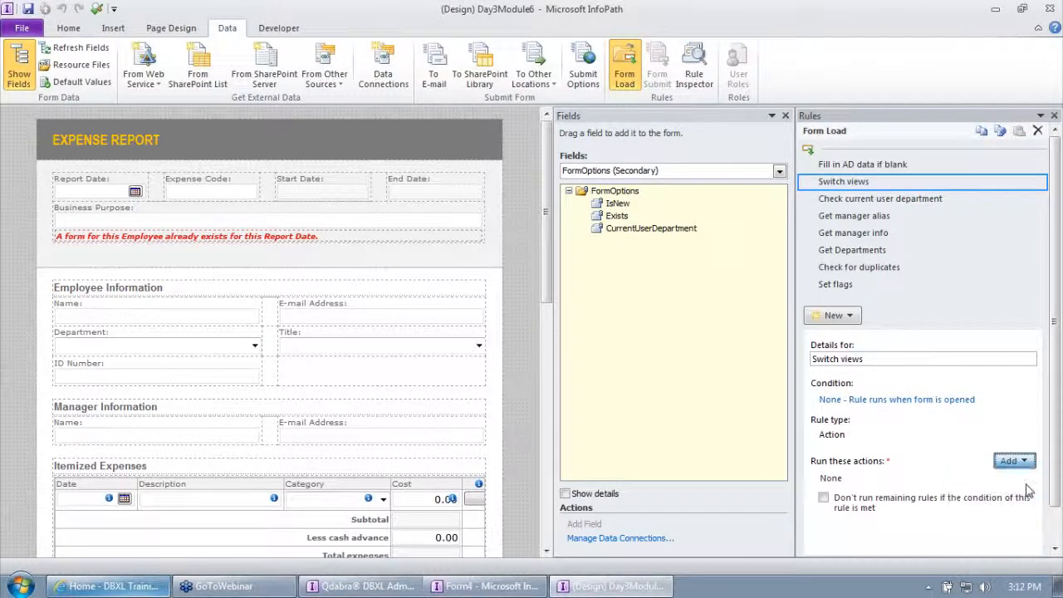
{"action": "left_click", "coordinate": [412, 270]}
{"action": "left_click", "coordinate": [414, 274]}
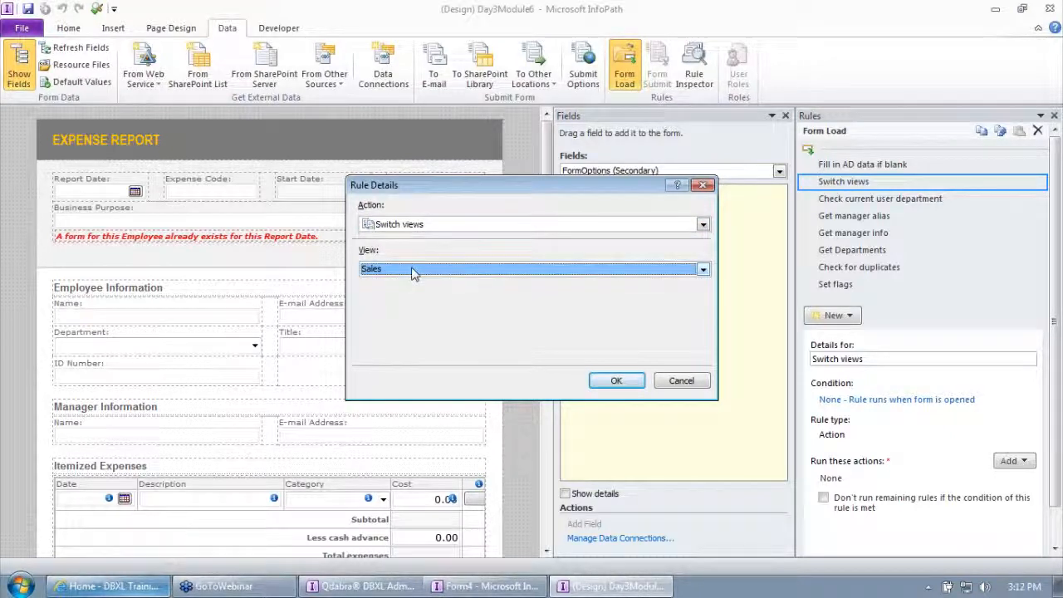
{"action": "left_click", "coordinate": [610, 384]}
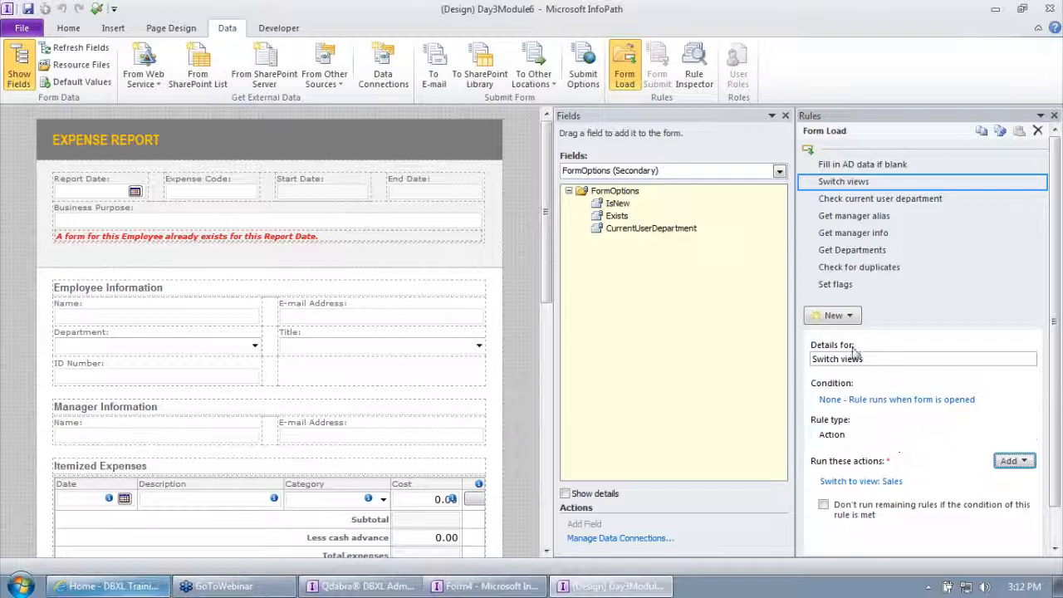
Set the rule's condition to CurrentUserDepartment from the FormOptions secondary data source is equal to the text "Sales".
{"action": "left_click", "coordinate": [872, 399]}
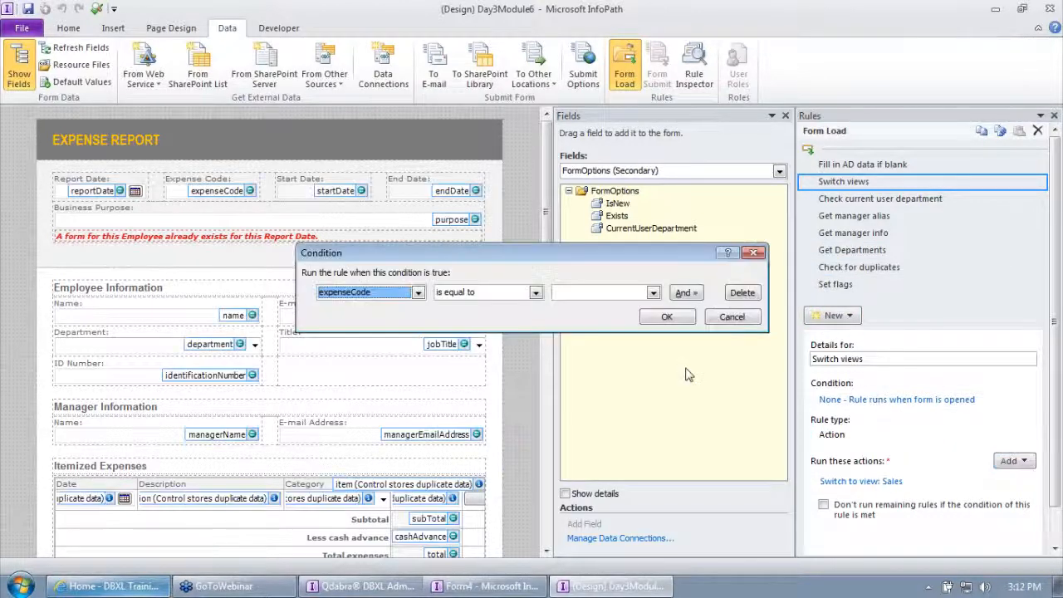
{"action": "left_click", "coordinate": [375, 292]}
{"action": "left_click", "coordinate": [371, 378]}
{"action": "left_click", "coordinate": [470, 198]}
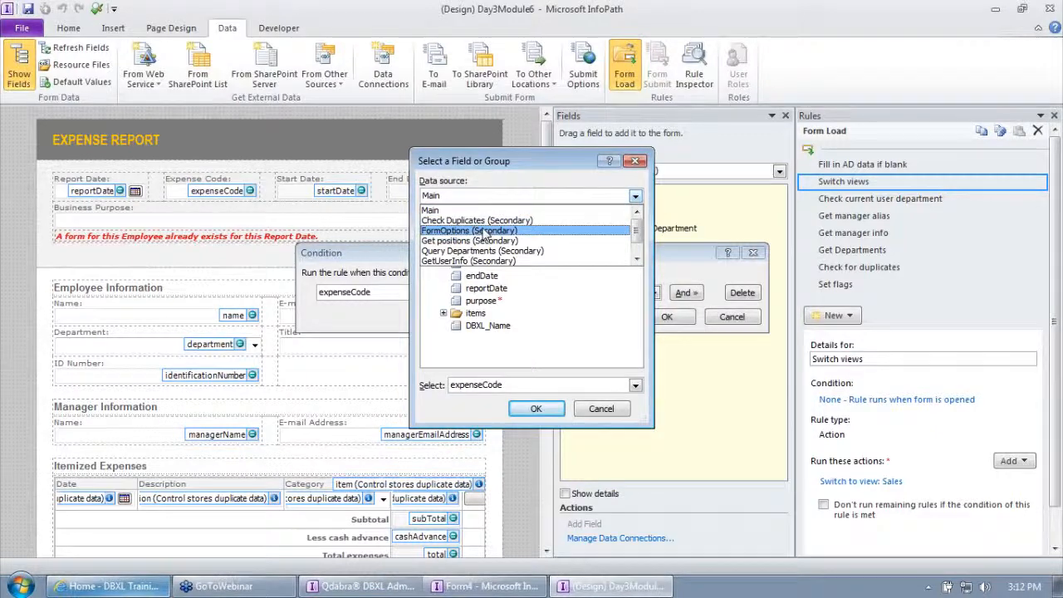
{"action": "left_click", "coordinate": [486, 231]}
{"action": "left_click", "coordinate": [498, 251]}
{"action": "left_click", "coordinate": [537, 408]}
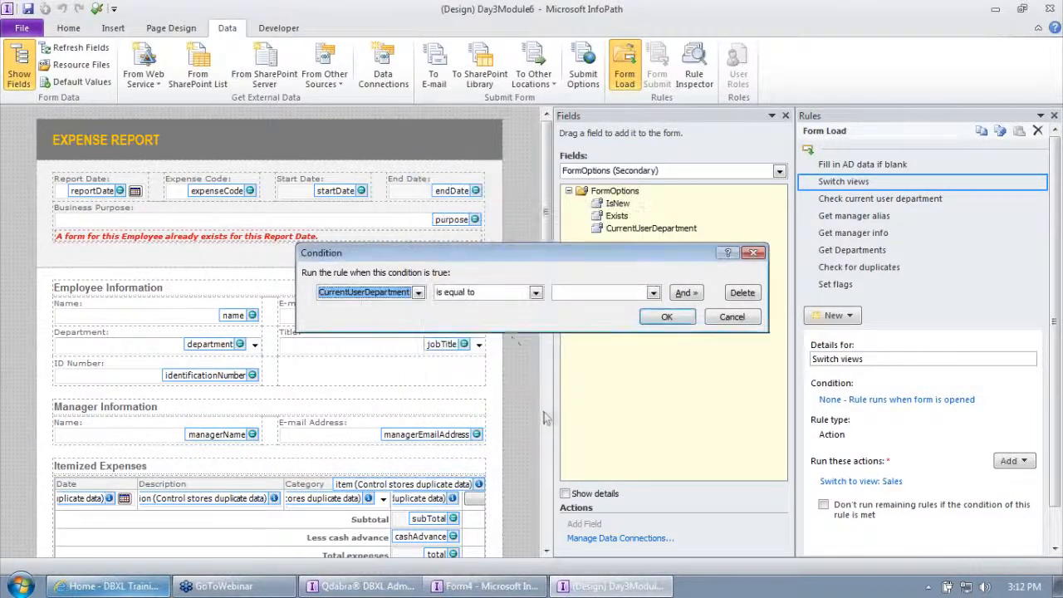
{"action": "left_click", "coordinate": [586, 292]}
{"action": "left_click", "coordinate": [581, 309]}
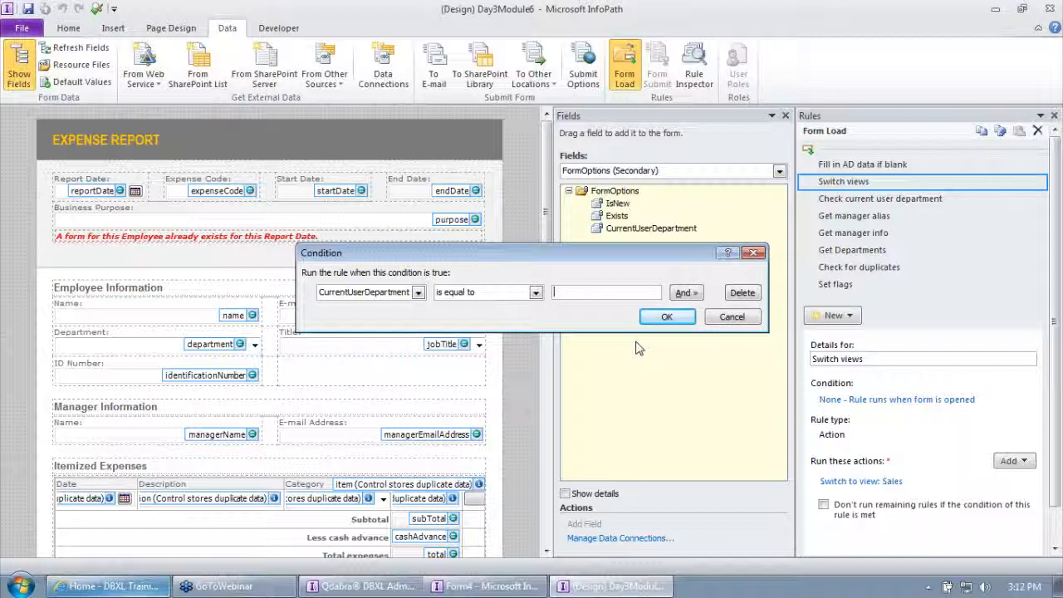
{"action": "type", "text": "Sales"}
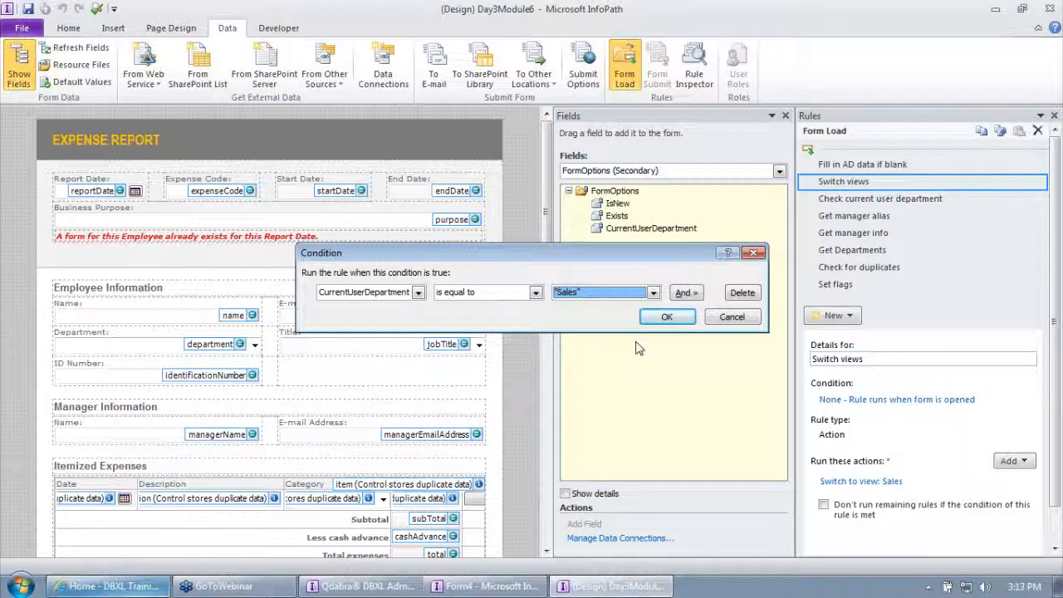
{"action": "left_click", "coordinate": [681, 318]}
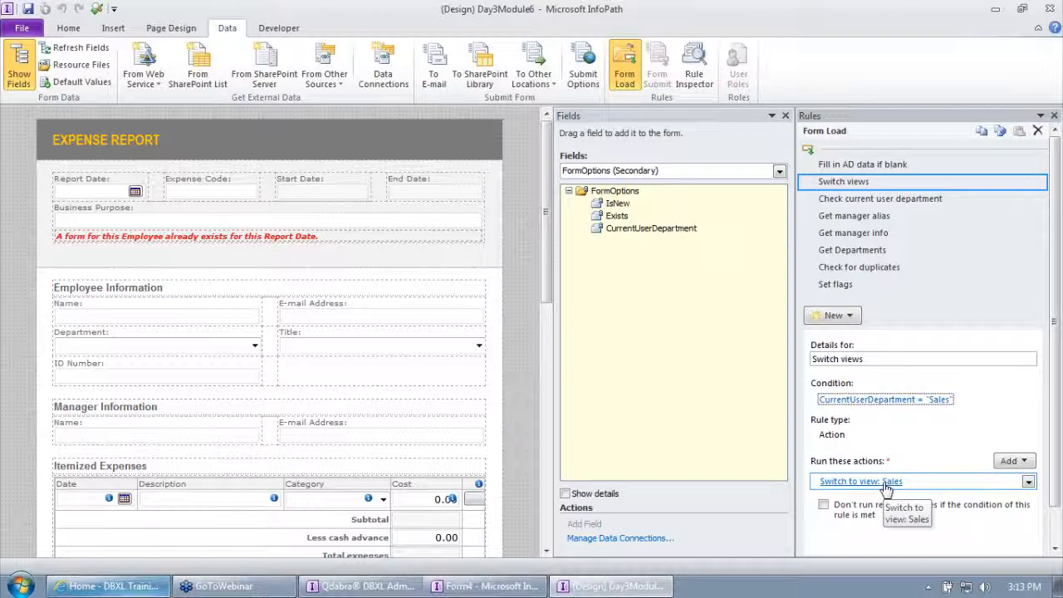
Move the "Check current user department" rule above "Switch views" and reselect the "Switch views" rule.
{"action": "left_click", "coordinate": [887, 205]}
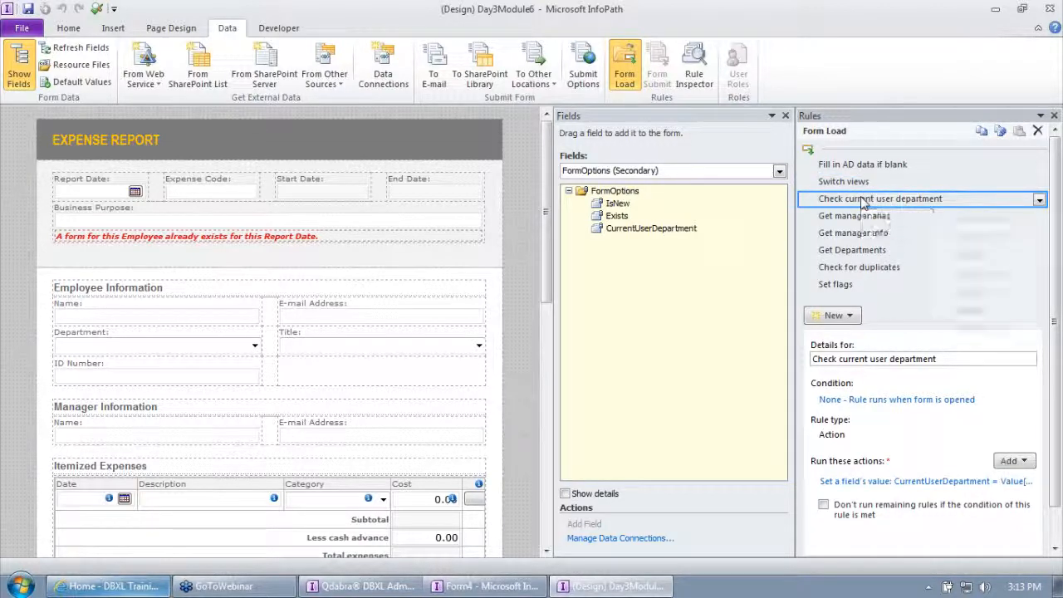
{"action": "right_click", "coordinate": [876, 208]}
{"action": "left_click", "coordinate": [946, 254]}
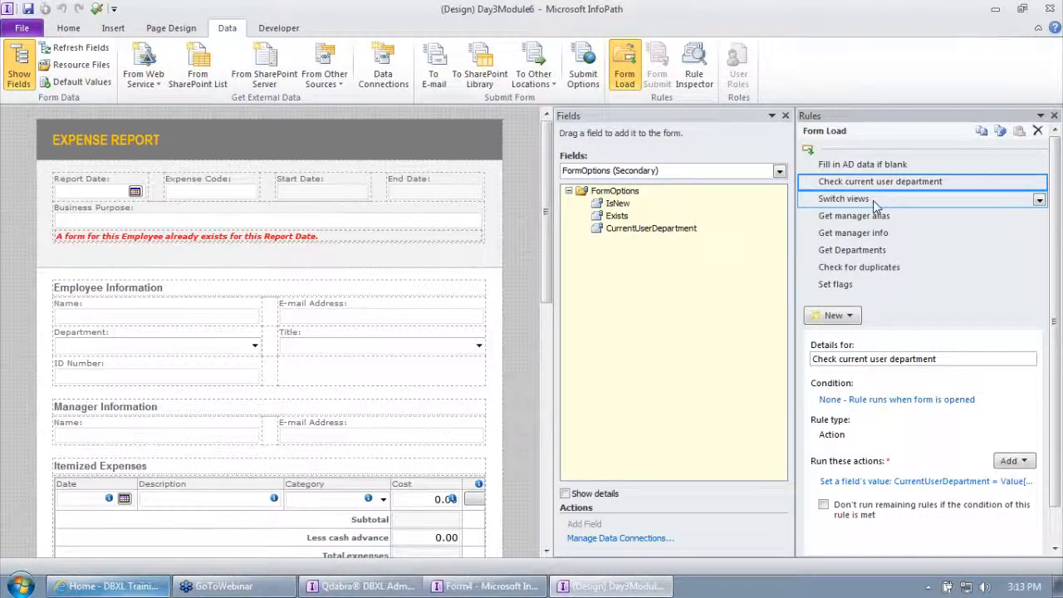
{"action": "left_click", "coordinate": [872, 200]}
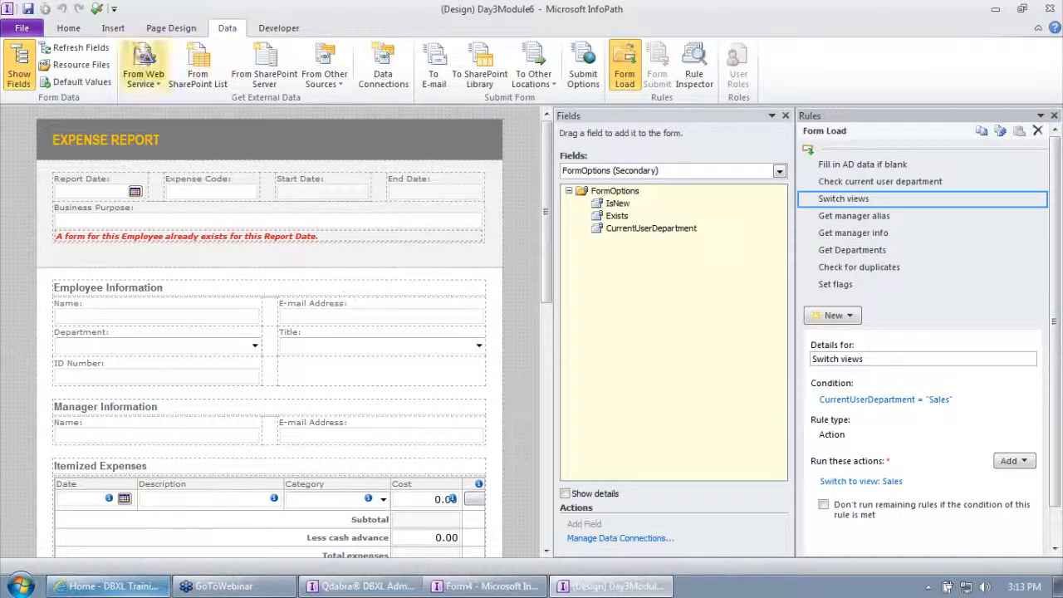
Preview the form, allowing it to connect to its data sources, and close the preview.
{"action": "left_click", "coordinate": [97, 9]}
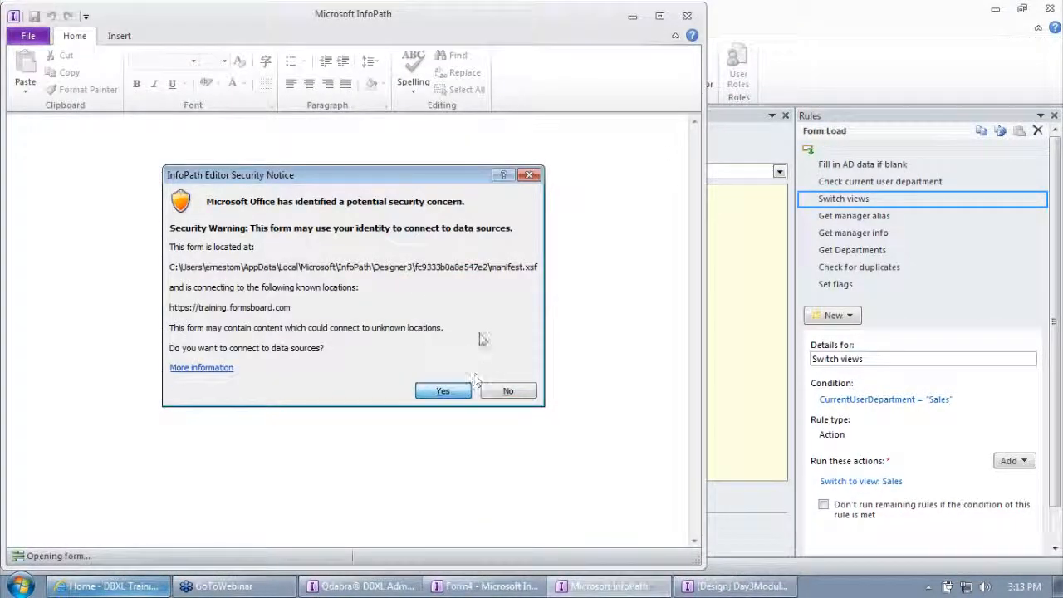
{"action": "key", "text": "Return"}
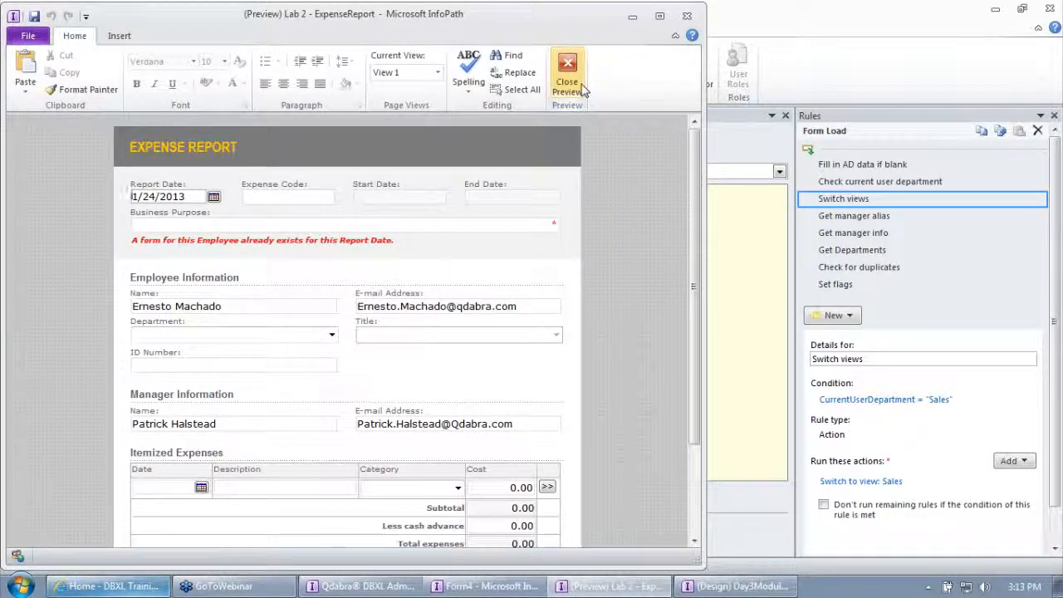
{"action": "left_click", "coordinate": [582, 88]}
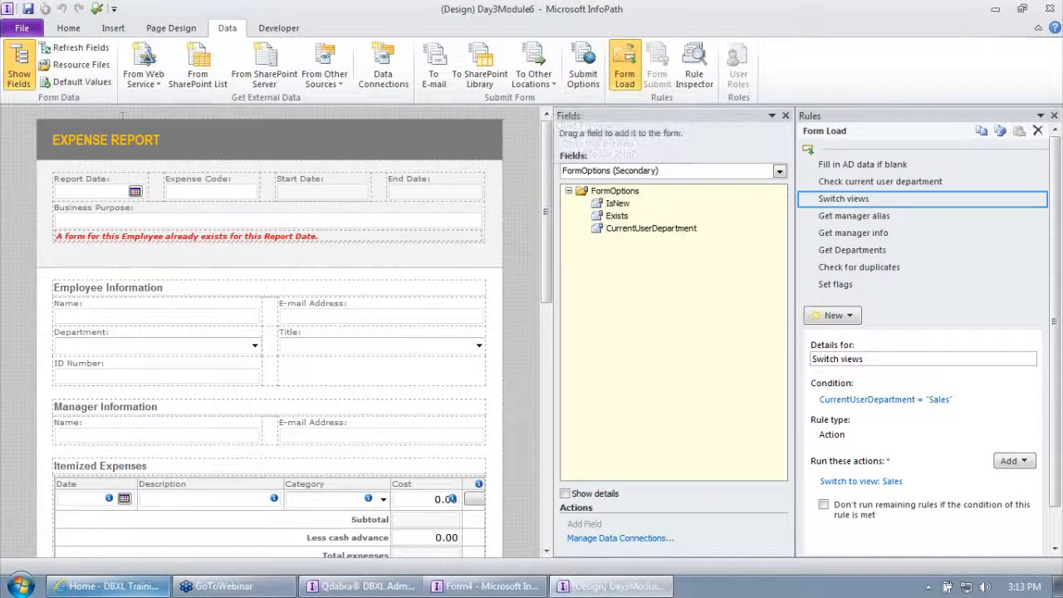
Close the form designer, attach the updated Day3Module6 template to the expense report document type in the DBXL Admin Tool, and save the changes.
{"action": "left_click", "coordinate": [7, 10]}
{"action": "left_click", "coordinate": [37, 124]}
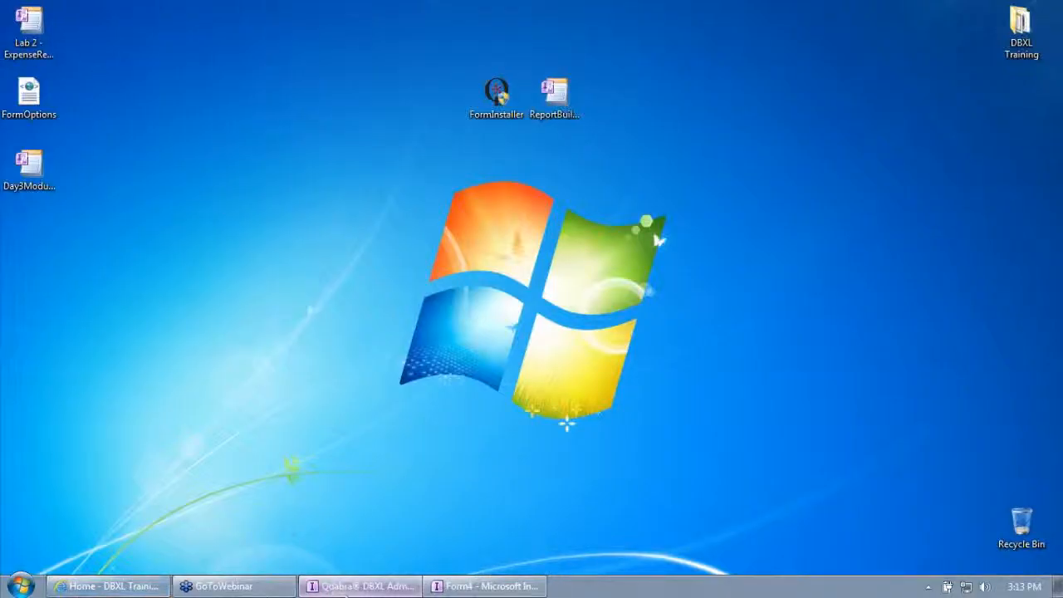
{"action": "left_click", "coordinate": [349, 586]}
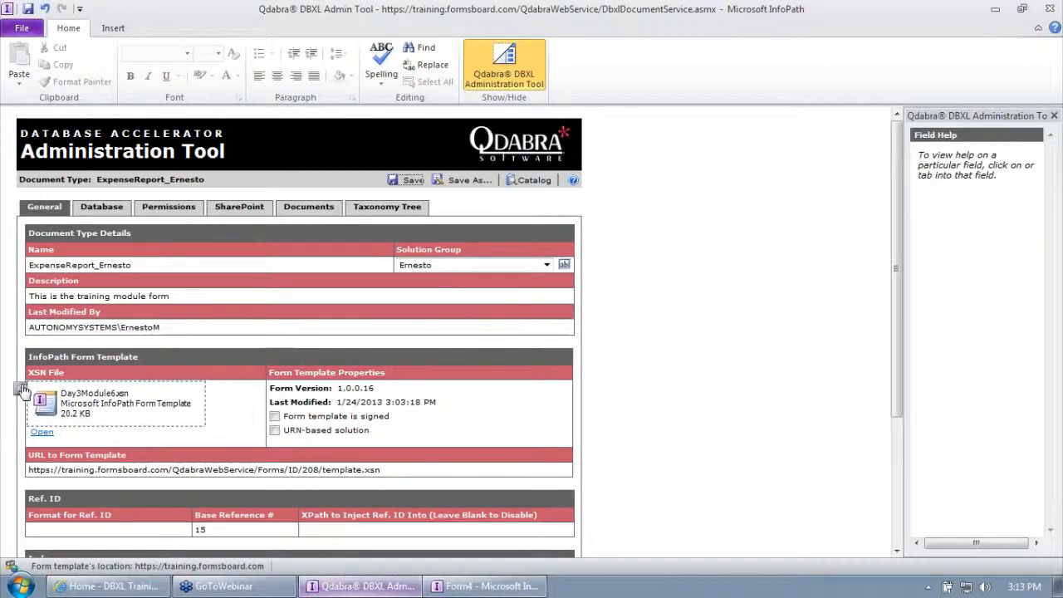
{"action": "right_click", "coordinate": [23, 390]}
{"action": "left_click", "coordinate": [58, 394]}
{"action": "double_click", "coordinate": [85, 126]}
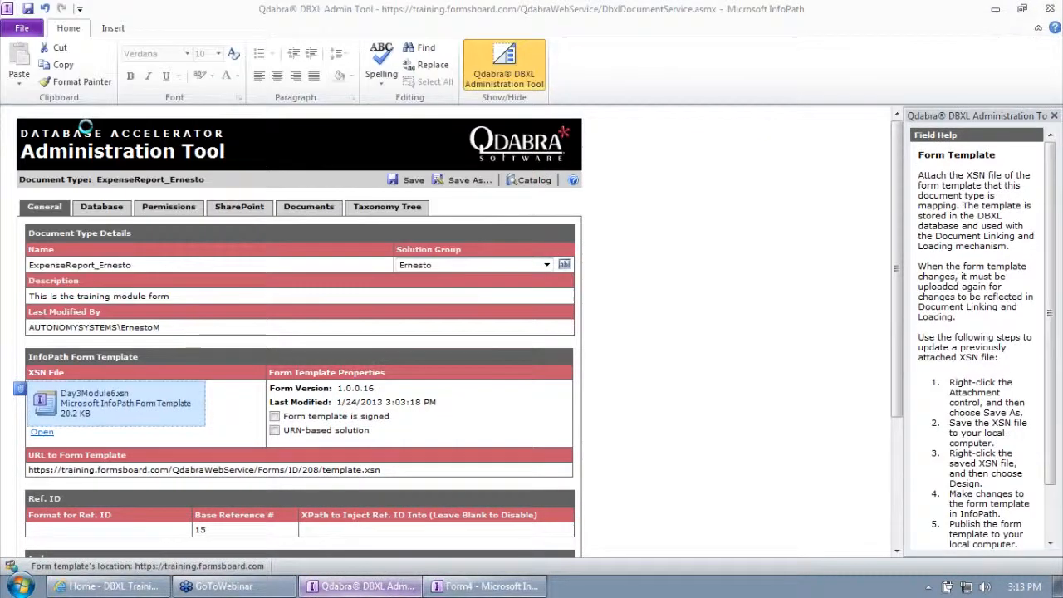
{"action": "left_click", "coordinate": [409, 180]}
{"action": "mouse_move", "coordinate": [200, 587]}
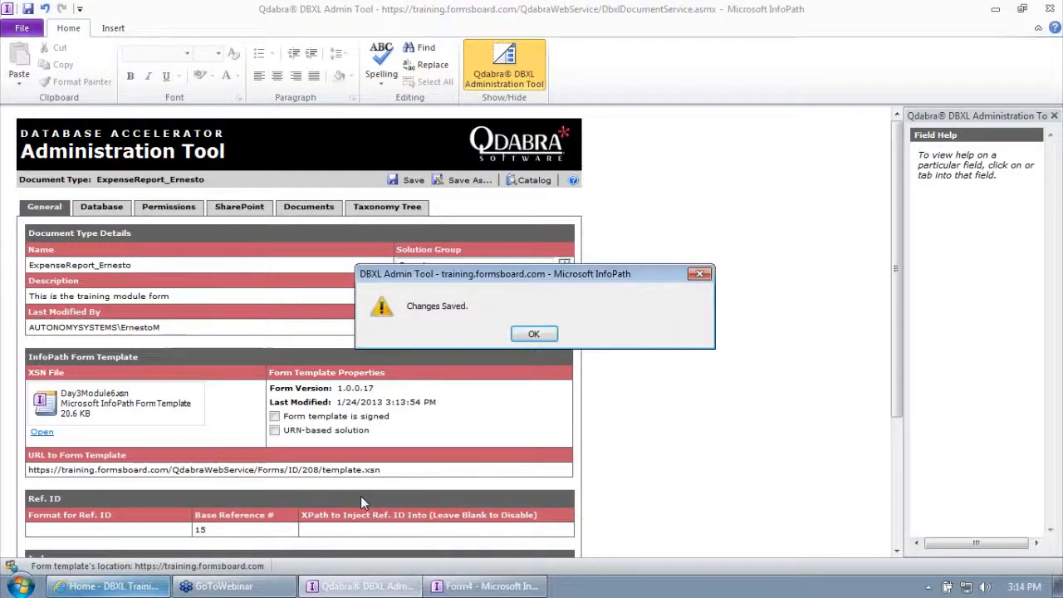
{"action": "left_click", "coordinate": [518, 337]}
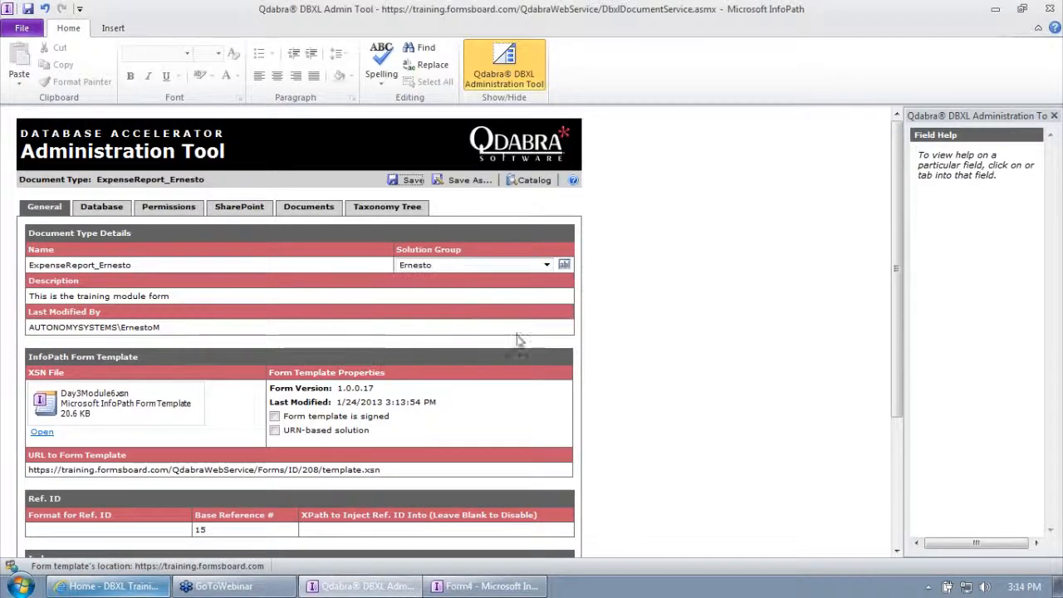
Switch to the DBXL Training January 2013 site in the browser and sign in as a different qdabra domain user with the account password.
{"action": "left_click", "coordinate": [141, 587]}
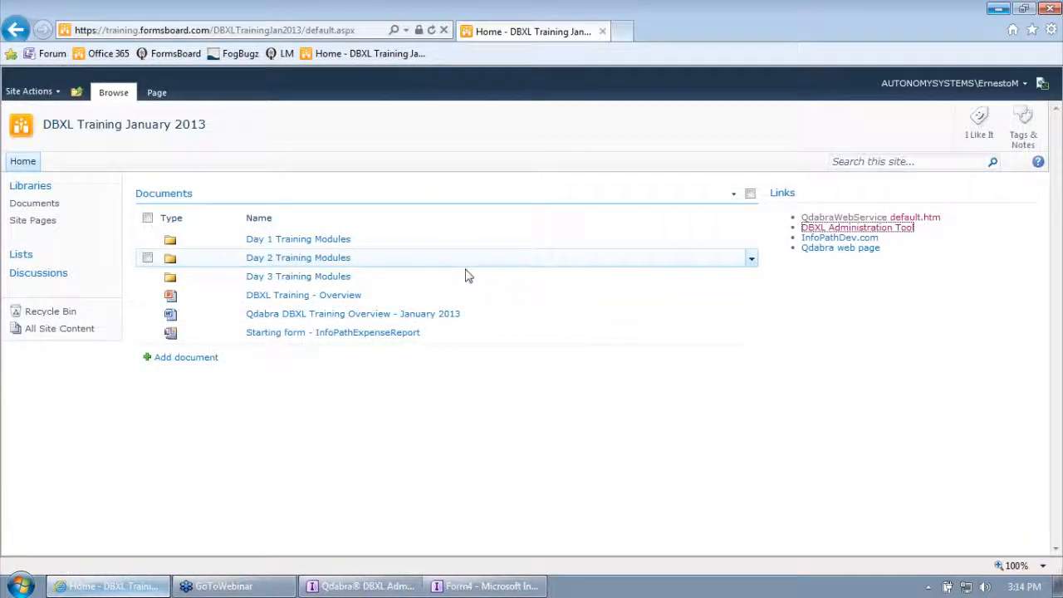
{"action": "left_click", "coordinate": [1007, 87]}
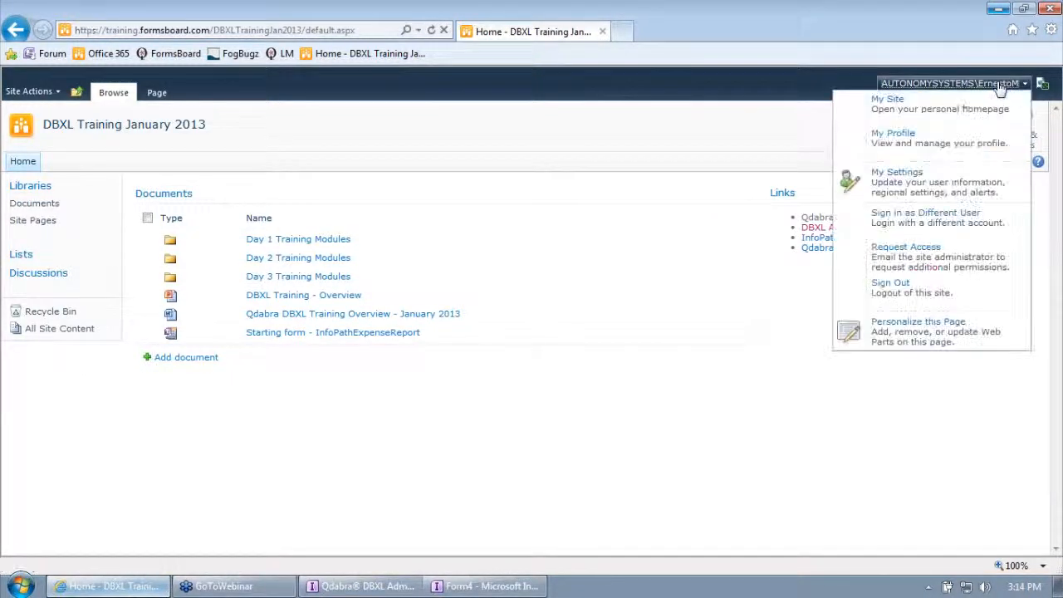
{"action": "left_click", "coordinate": [913, 218]}
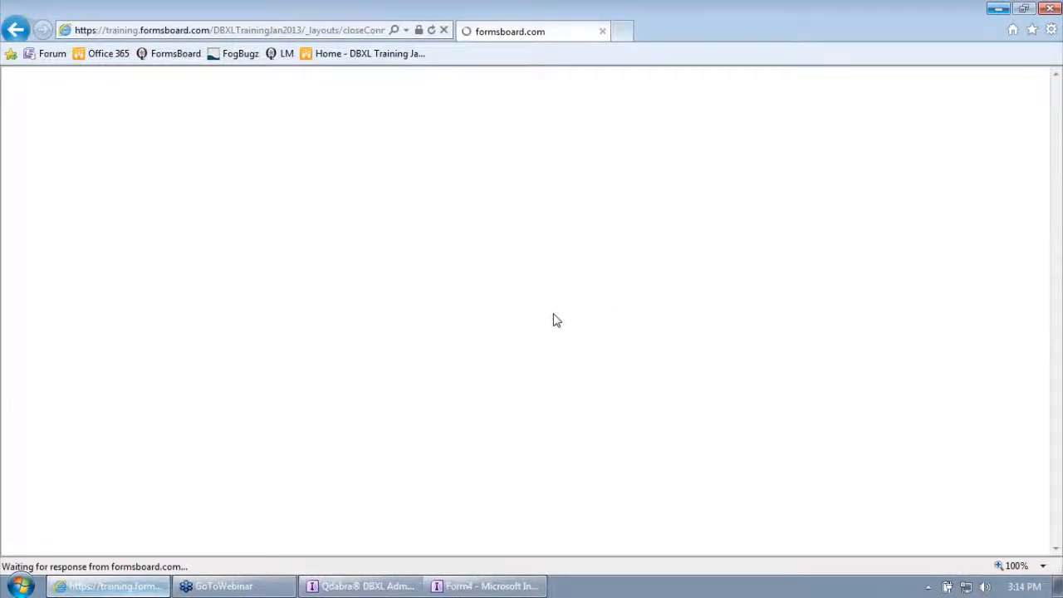
{"action": "left_click", "coordinate": [503, 347]}
{"action": "type", "text": "qdabra\\oregano"}
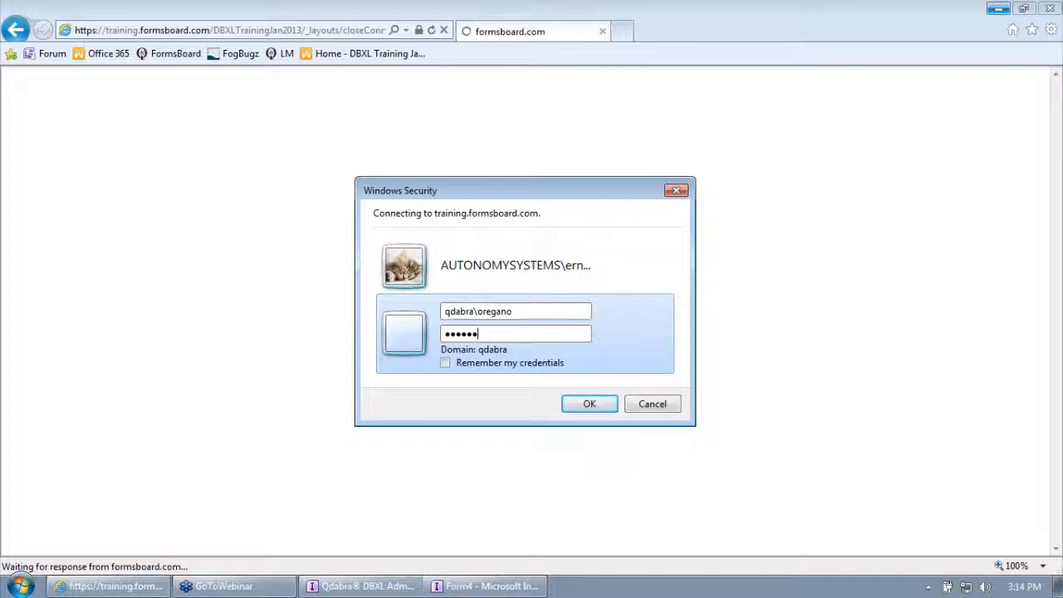
{"action": "key", "text": "Return"}
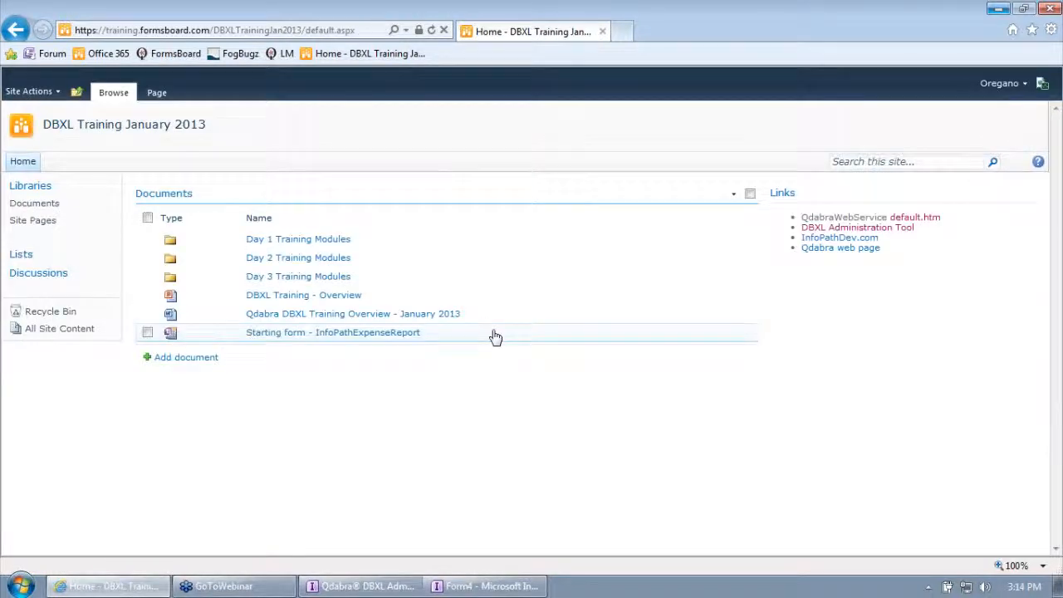
Open the first expense report library from all site content, start a new form, and list its available views.
{"action": "left_click", "coordinate": [90, 328]}
{"action": "left_click", "coordinate": [210, 280]}
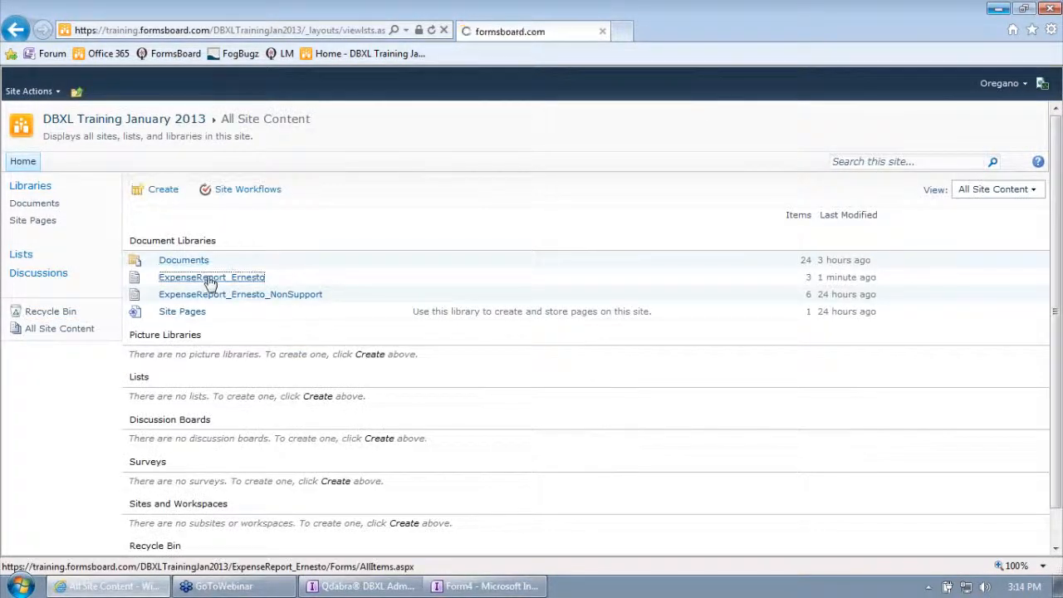
{"action": "left_click", "coordinate": [185, 300]}
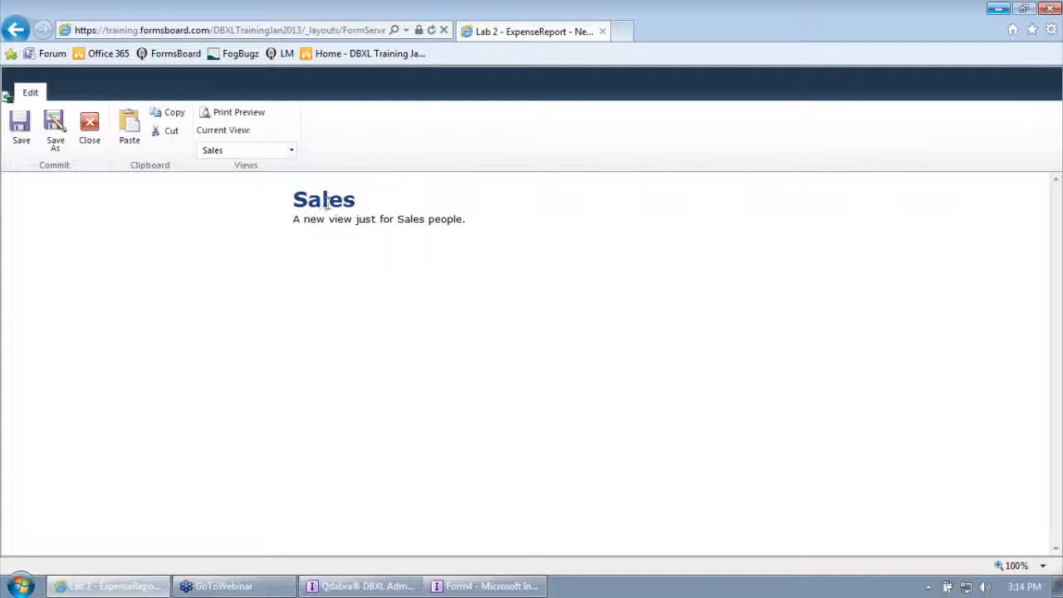
{"action": "left_click", "coordinate": [291, 149]}
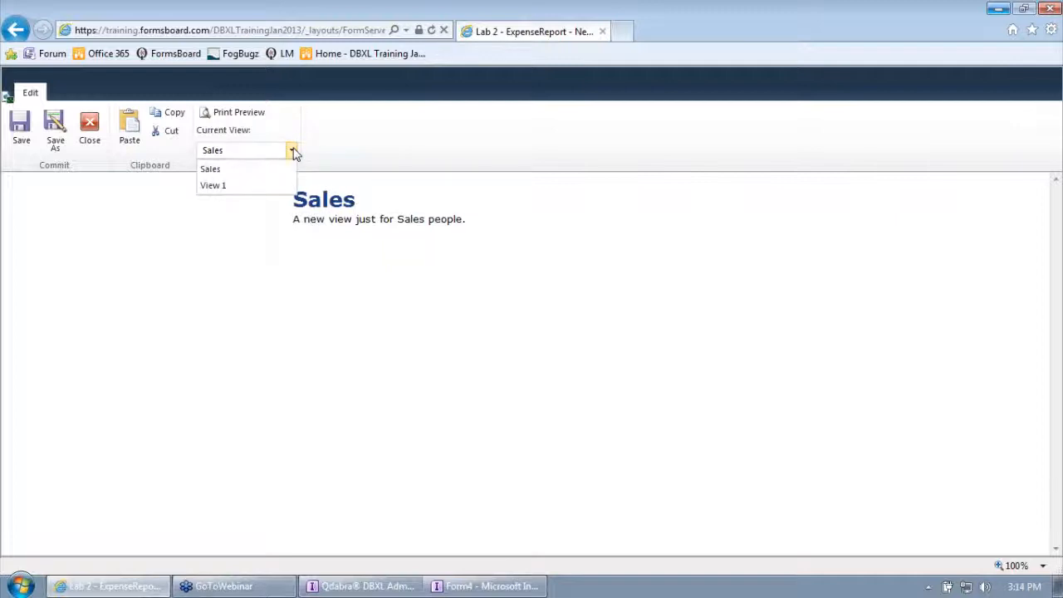
Switch the new expense report form in the browser to View 1.
{"action": "left_click", "coordinate": [253, 185]}
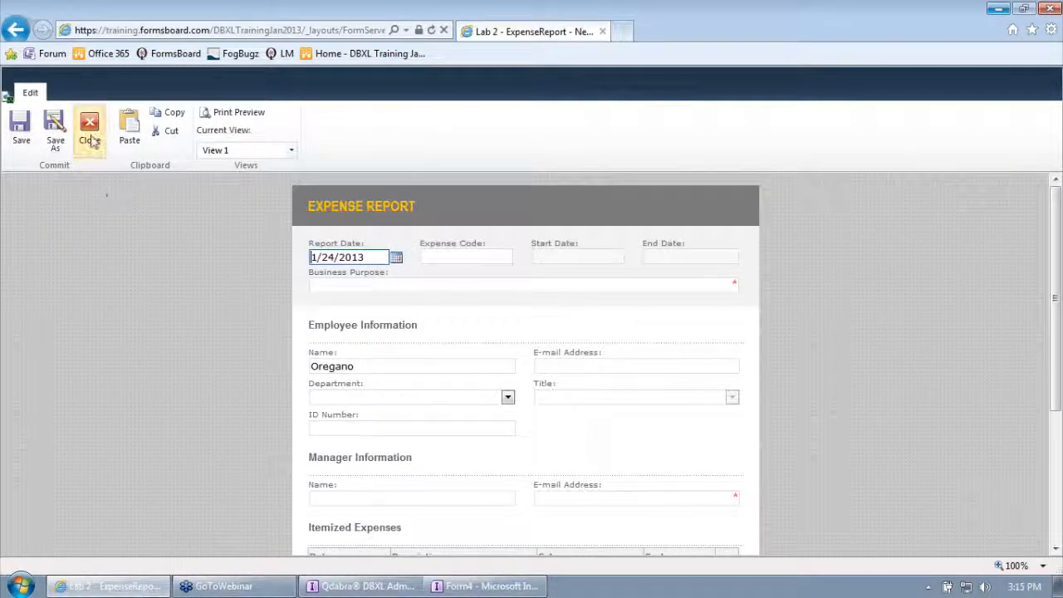
Open the Day3Module6 template from the desktop in design mode and maximize its window.
{"action": "mouse_move", "coordinate": [508, 587]}
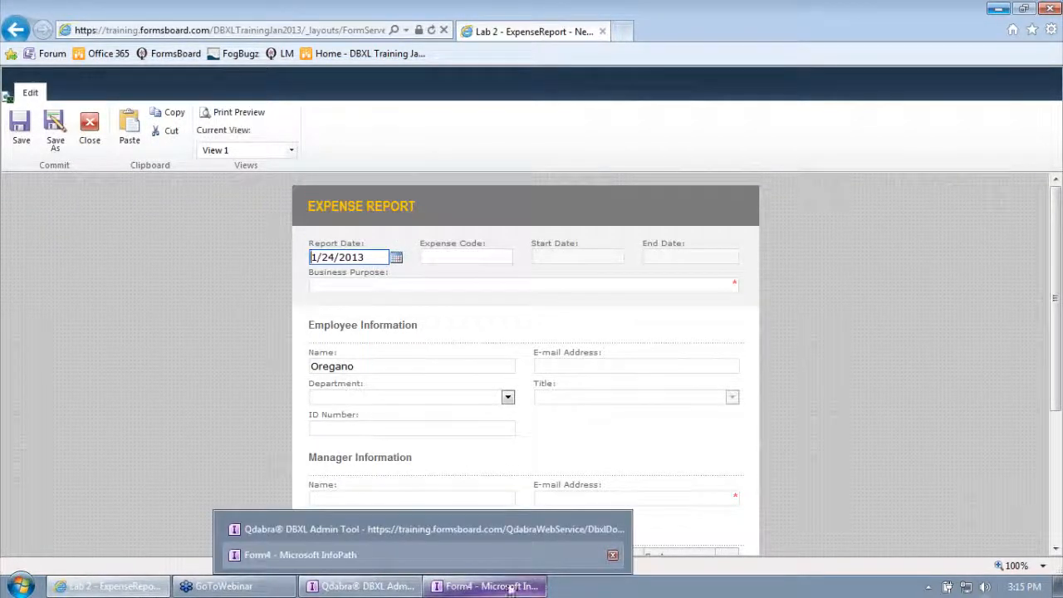
{"action": "left_click", "coordinate": [1057, 585]}
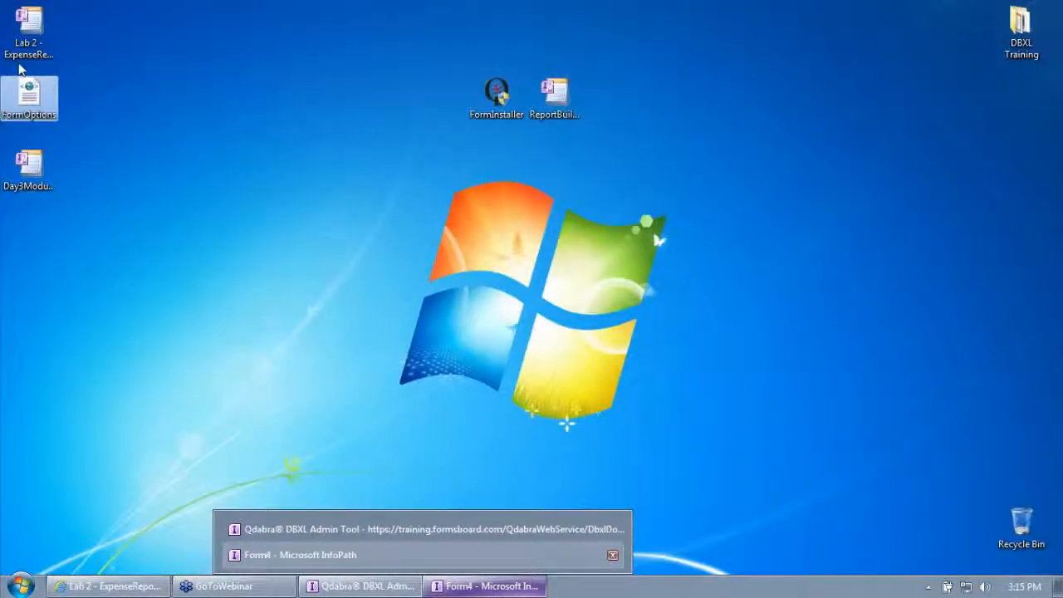
{"action": "right_click", "coordinate": [36, 170]}
{"action": "left_click", "coordinate": [76, 191]}
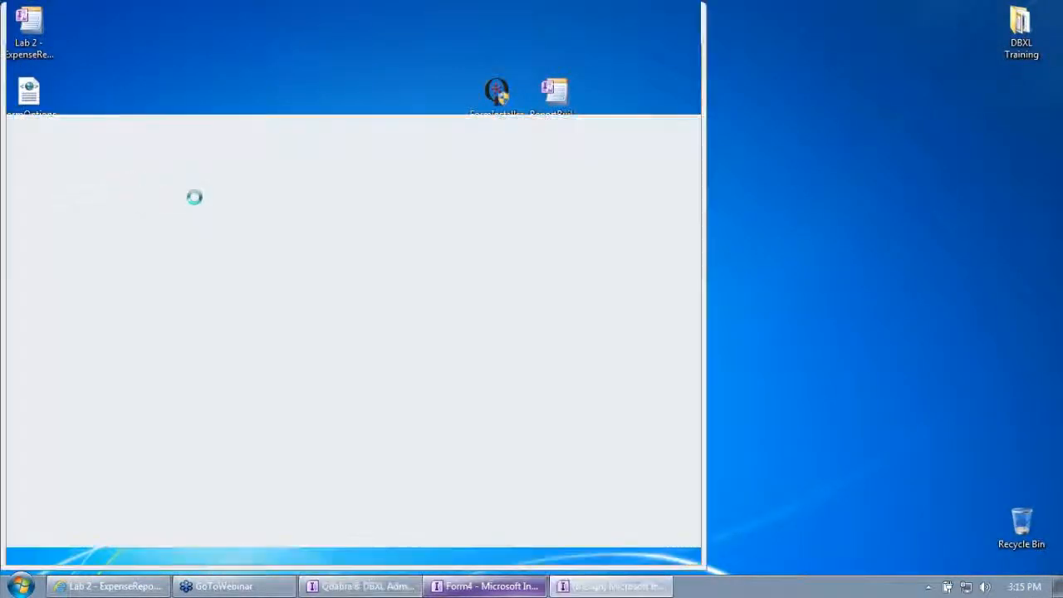
{"action": "double_click", "coordinate": [225, 19]}
Turn off showing InfoPath commands in the Ribbon or toolbar in the form's Web Browser options.
{"action": "left_click", "coordinate": [20, 28]}
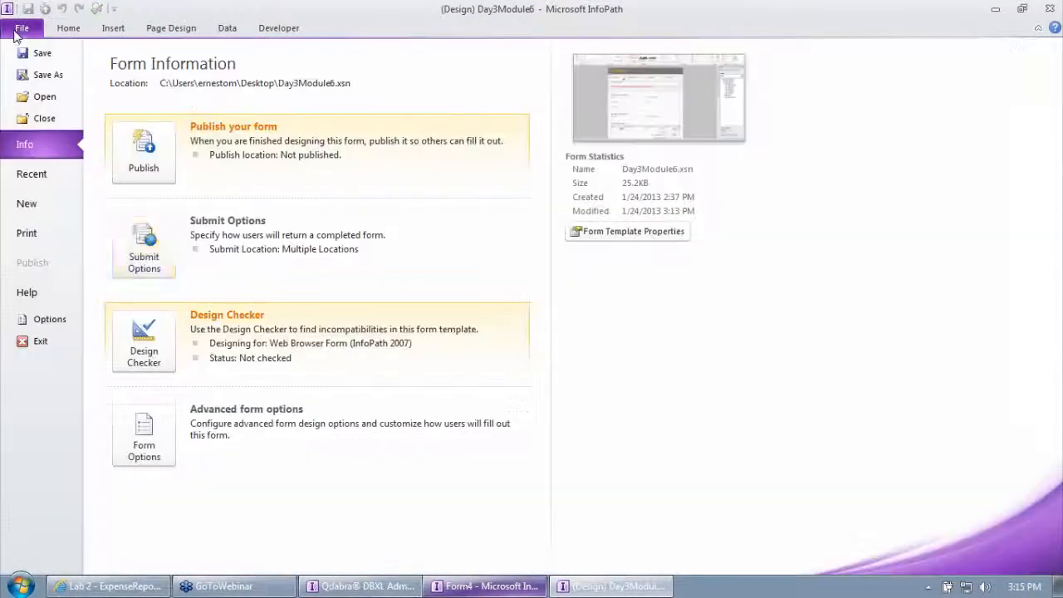
{"action": "left_click", "coordinate": [144, 425]}
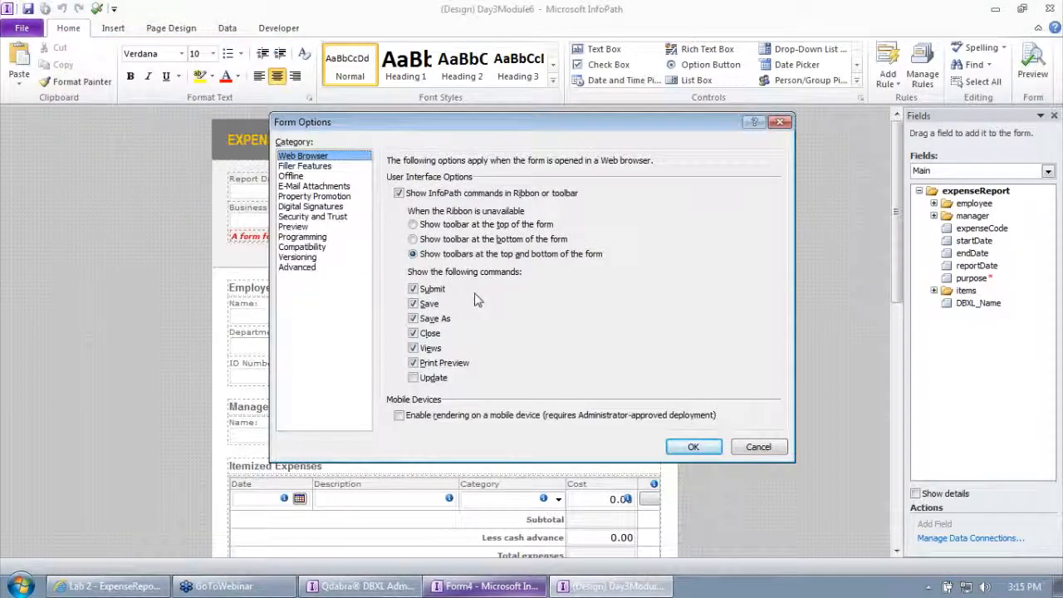
{"action": "left_click", "coordinate": [471, 193]}
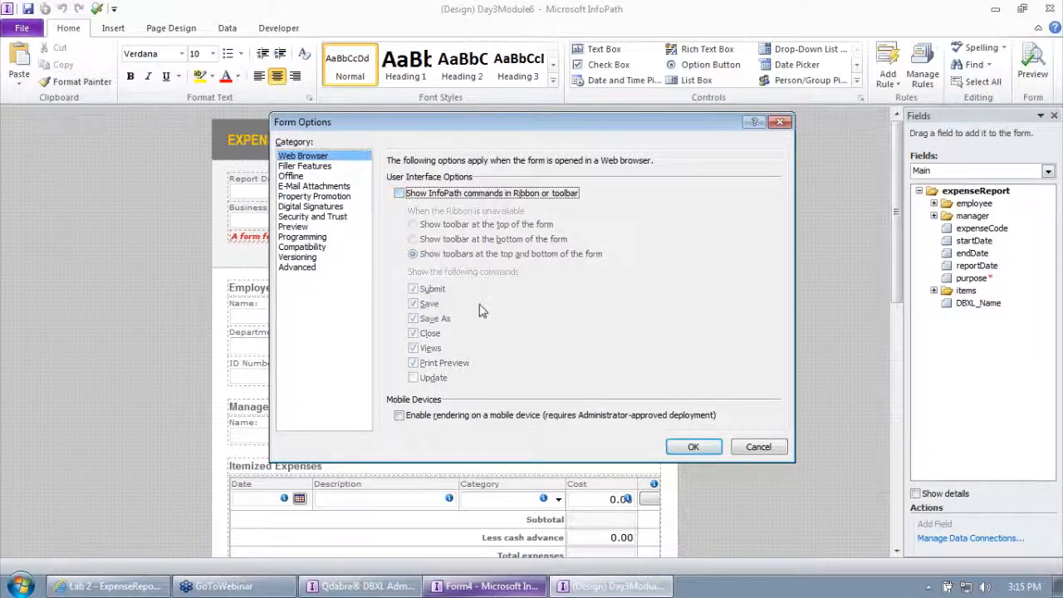
Disable all filler features: autosave, send to mail recipient, print, save and save as, and export to web, PDF or XPS, and Excel.
{"action": "left_click", "coordinate": [304, 166]}
{"action": "left_click", "coordinate": [515, 235]}
{"action": "left_click", "coordinate": [514, 220]}
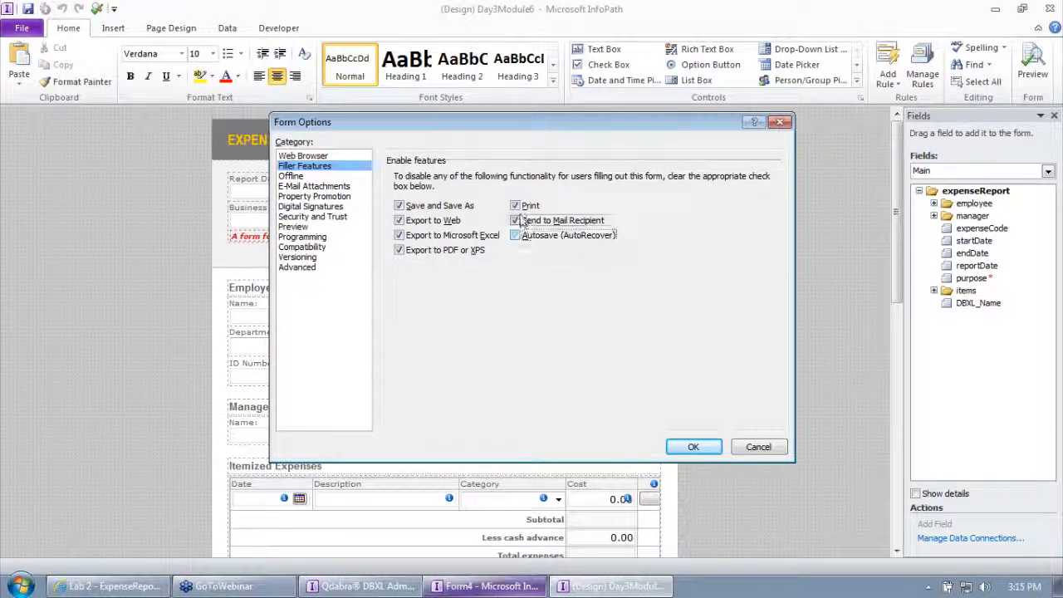
{"action": "left_click", "coordinate": [515, 205]}
{"action": "left_click", "coordinate": [398, 205]}
{"action": "left_click", "coordinate": [398, 220]}
{"action": "left_click", "coordinate": [399, 250]}
{"action": "left_click", "coordinate": [398, 235]}
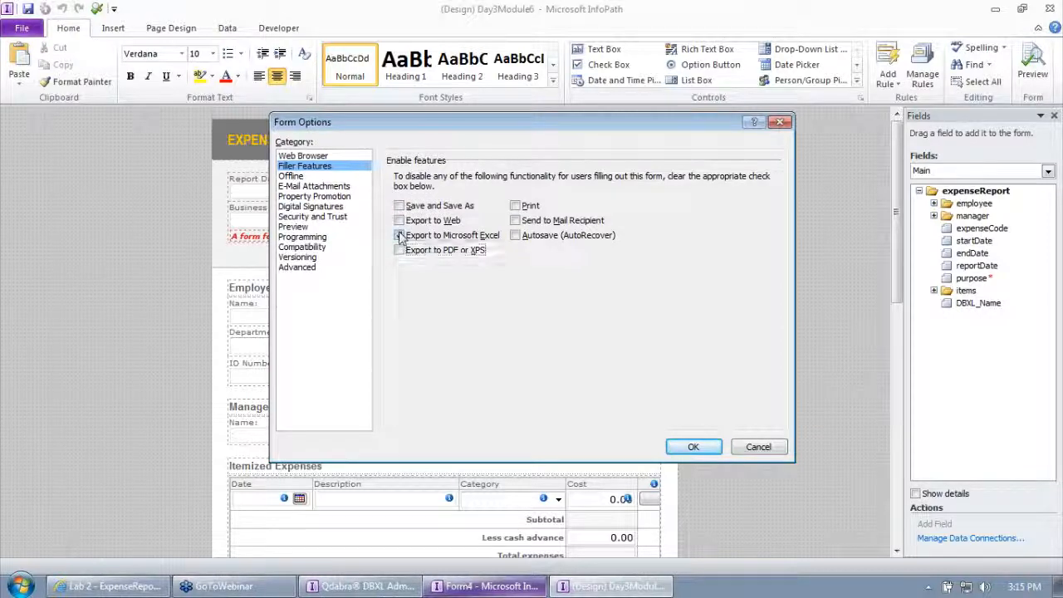
Turn off filling out the form without data and storing query data for Offline Mode, apply the form options, and save the template.
{"action": "left_click", "coordinate": [292, 176]}
{"action": "left_click", "coordinate": [399, 203]}
{"action": "left_click", "coordinate": [399, 251]}
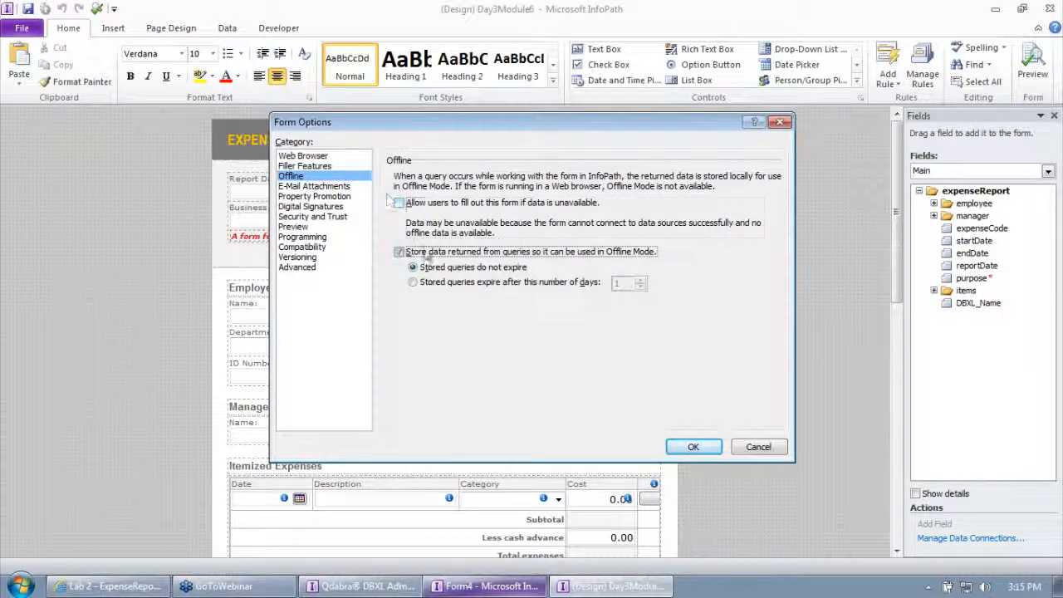
{"action": "left_click", "coordinate": [317, 157]}
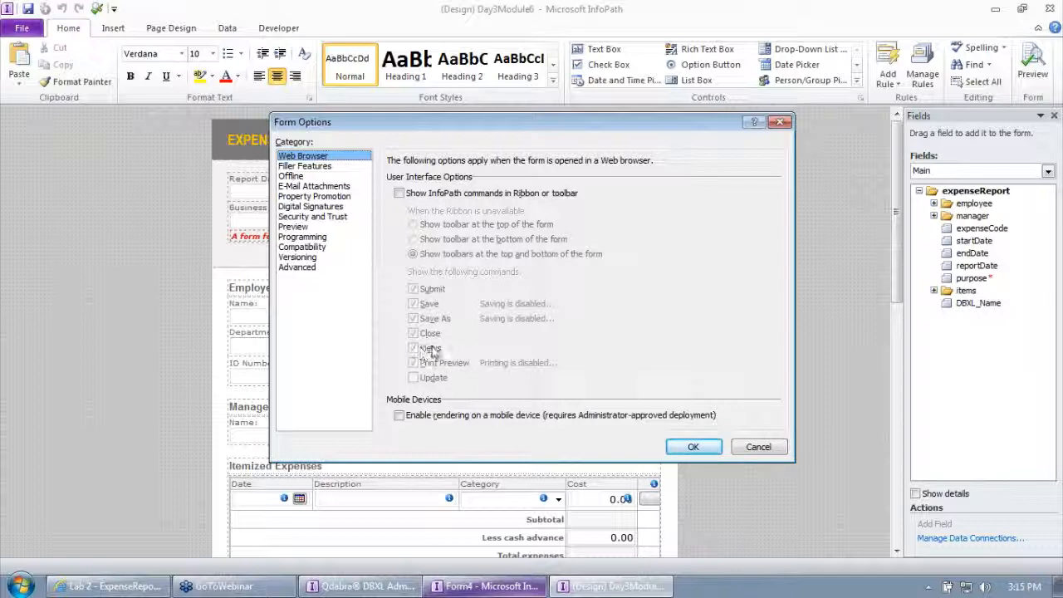
{"action": "left_click", "coordinate": [691, 448]}
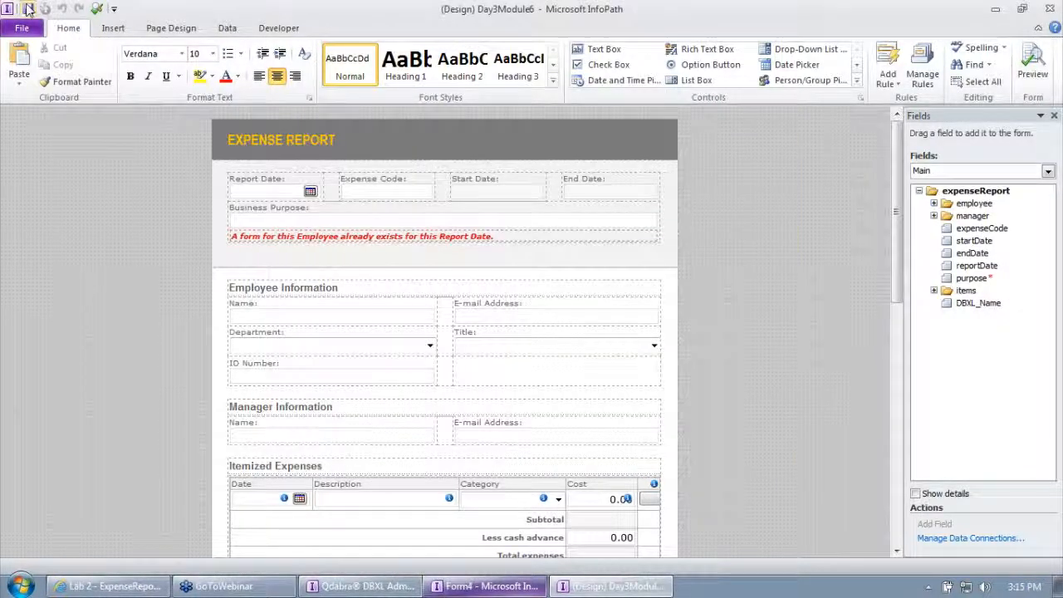
Switch to the DBXL Admin Tool, attach the updated Day3Module6 template to the expense report document type, and save the changes.
{"action": "left_click", "coordinate": [358, 585]}
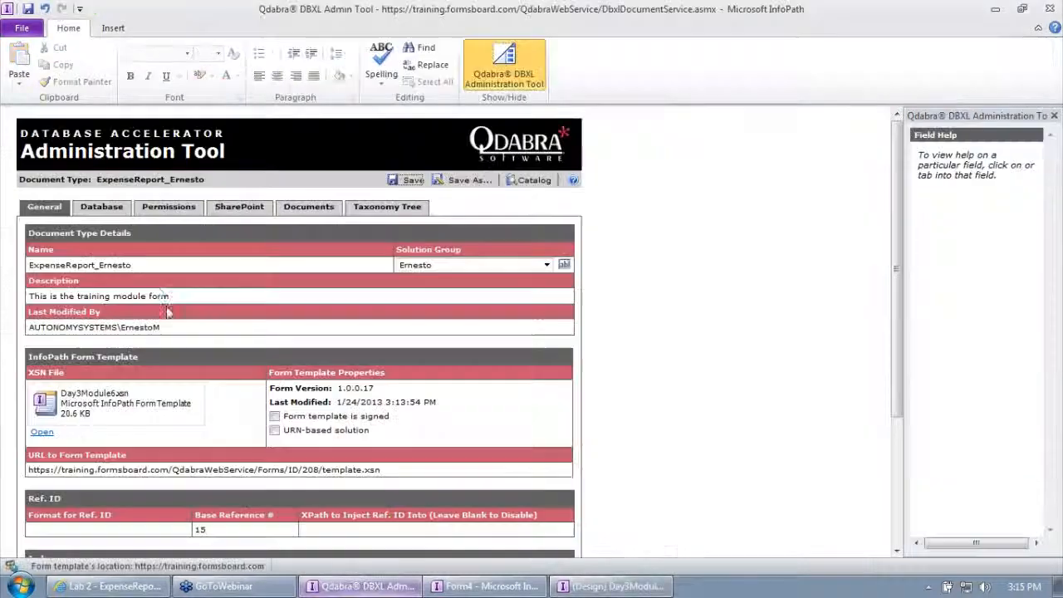
{"action": "right_click", "coordinate": [98, 387]}
{"action": "left_click", "coordinate": [141, 404]}
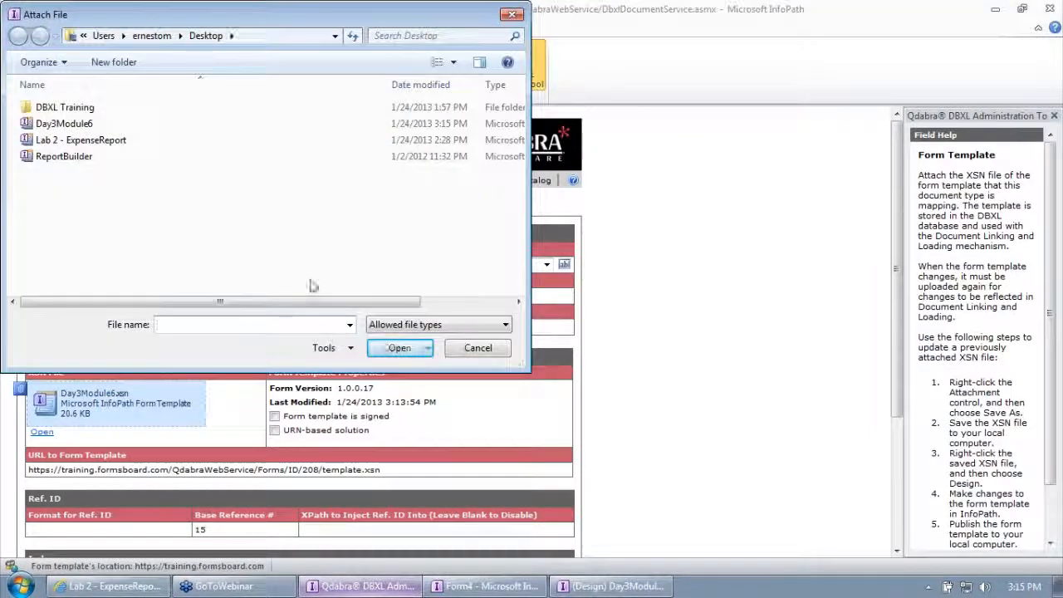
{"action": "double_click", "coordinate": [64, 125]}
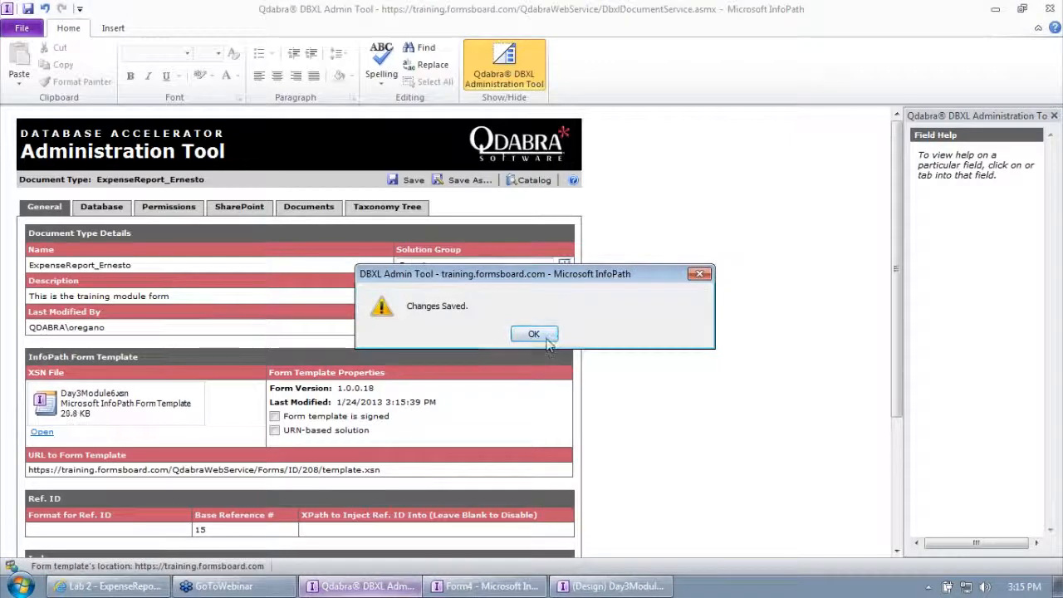
{"action": "left_click", "coordinate": [534, 334]}
Switch to the browser, leave the open form, and add a new document in the expense report library.
{"action": "left_click", "coordinate": [108, 586]}
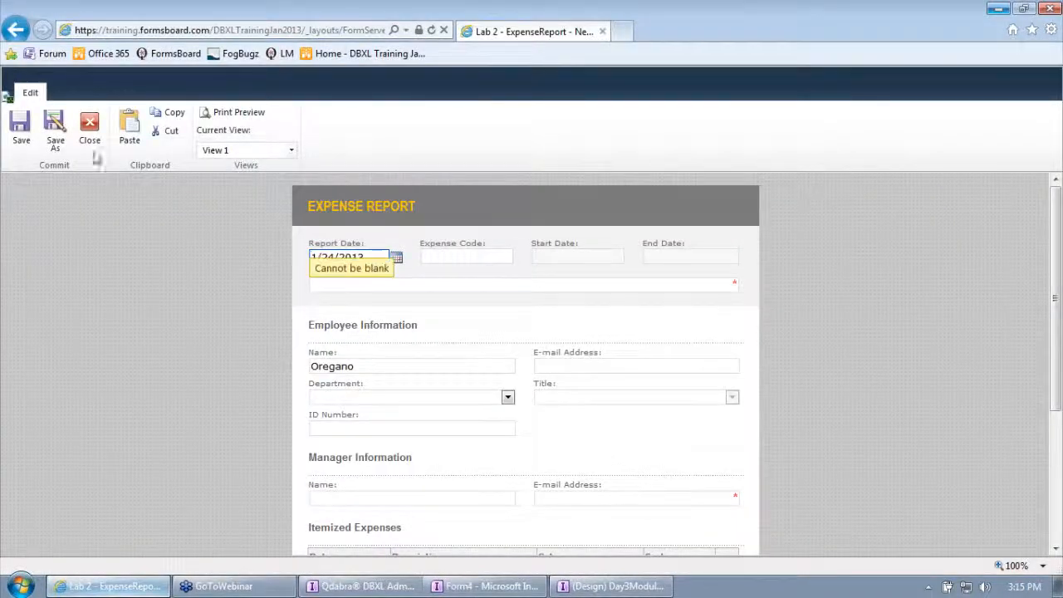
{"action": "left_click", "coordinate": [18, 35]}
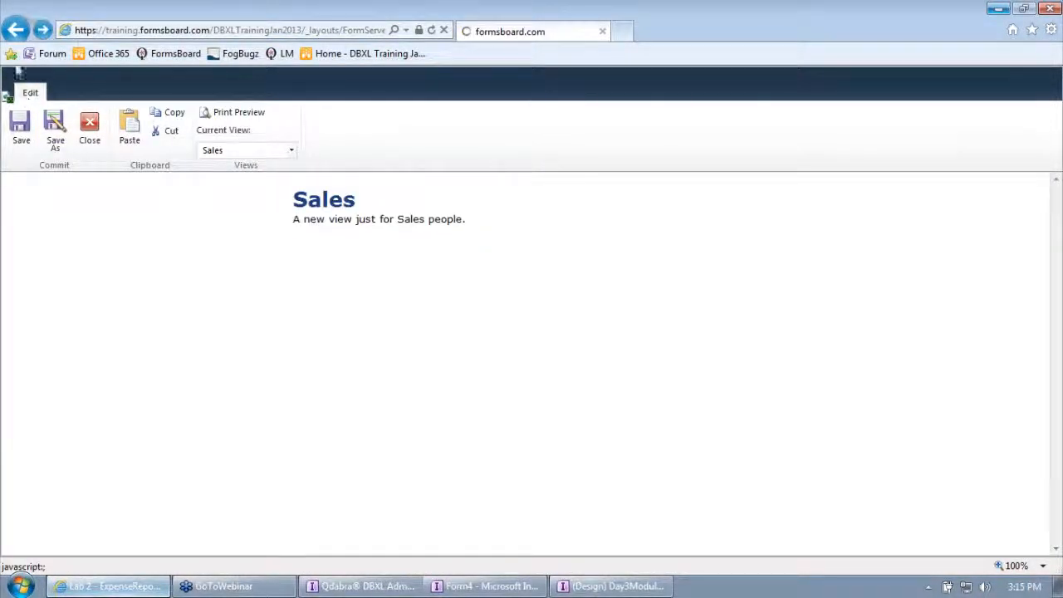
{"action": "left_click", "coordinate": [89, 126]}
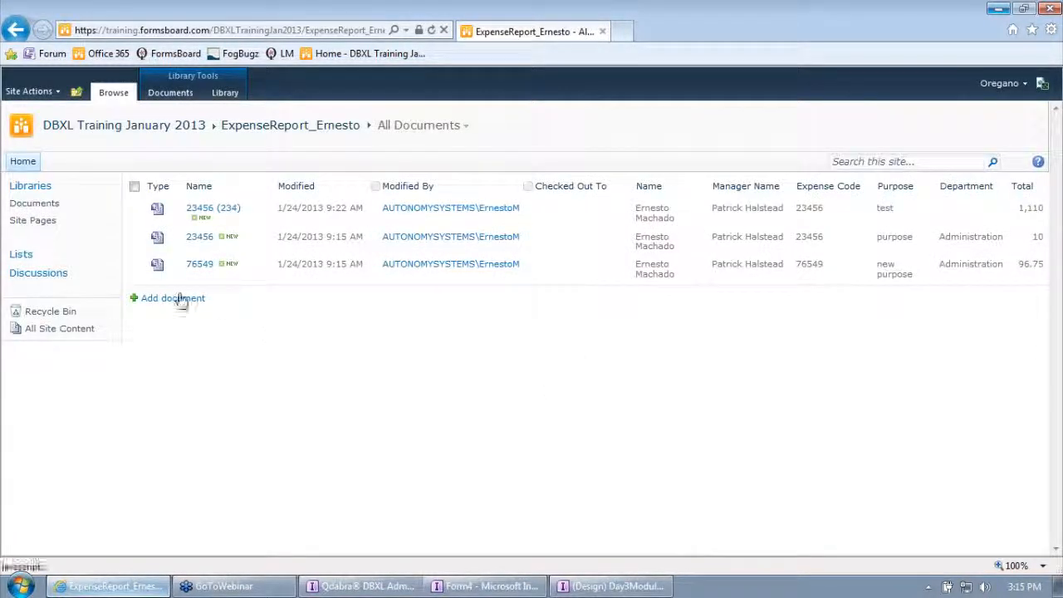
{"action": "left_click", "coordinate": [179, 298]}
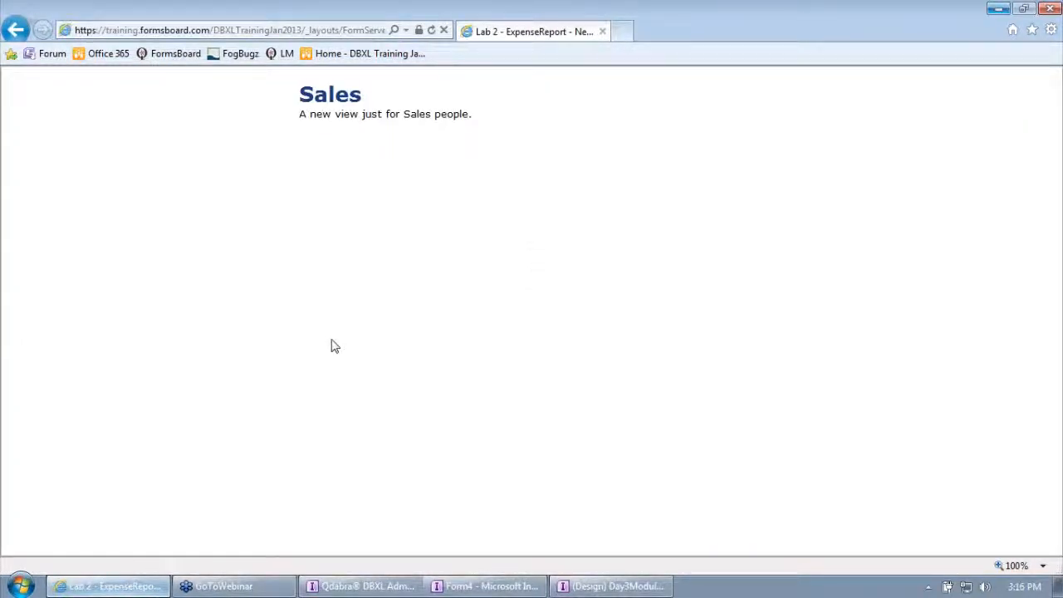
Examine the Sales view of the new form without its ribbon commands, and return to the expense report library.
{"action": "left_click_drag", "start_coordinate": [331, 94], "coordinate": [560, 130]}
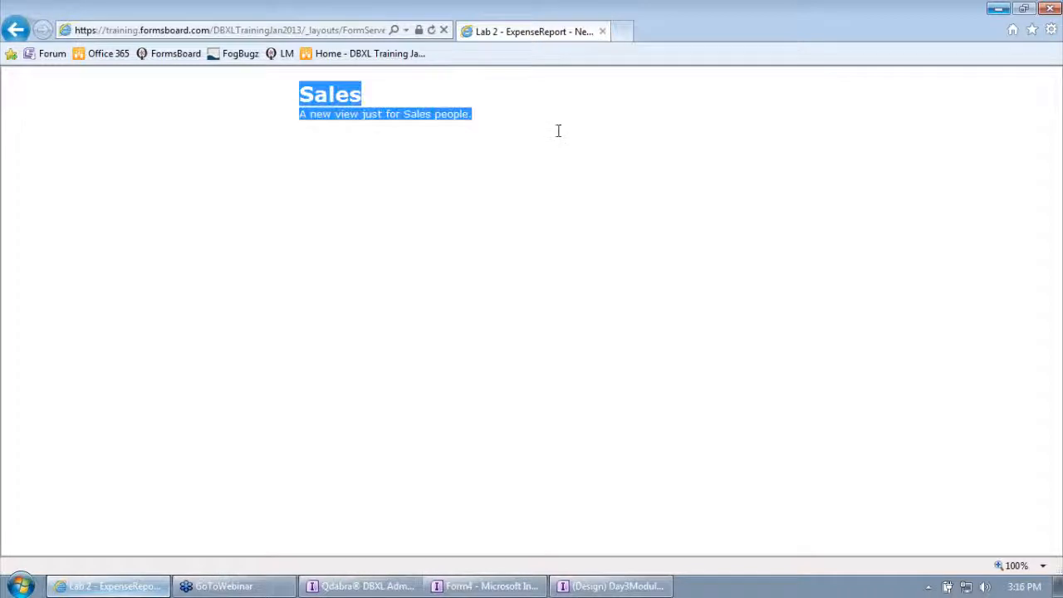
{"action": "left_click", "coordinate": [372, 124]}
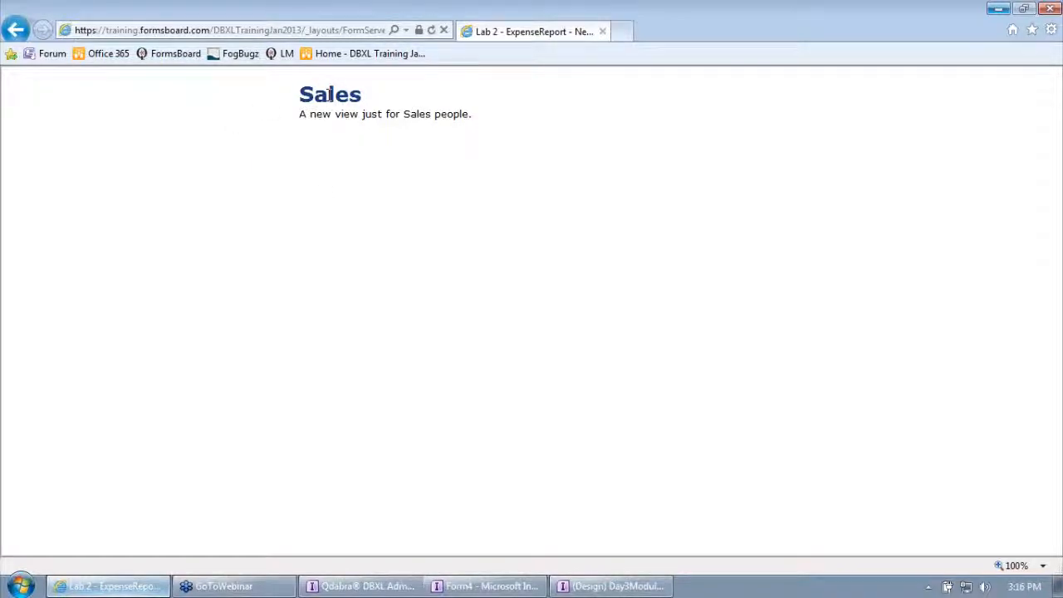
{"action": "left_click_drag", "start_coordinate": [298, 93], "coordinate": [524, 133]}
{"action": "left_click", "coordinate": [446, 137]}
{"action": "left_click", "coordinate": [14, 31]}
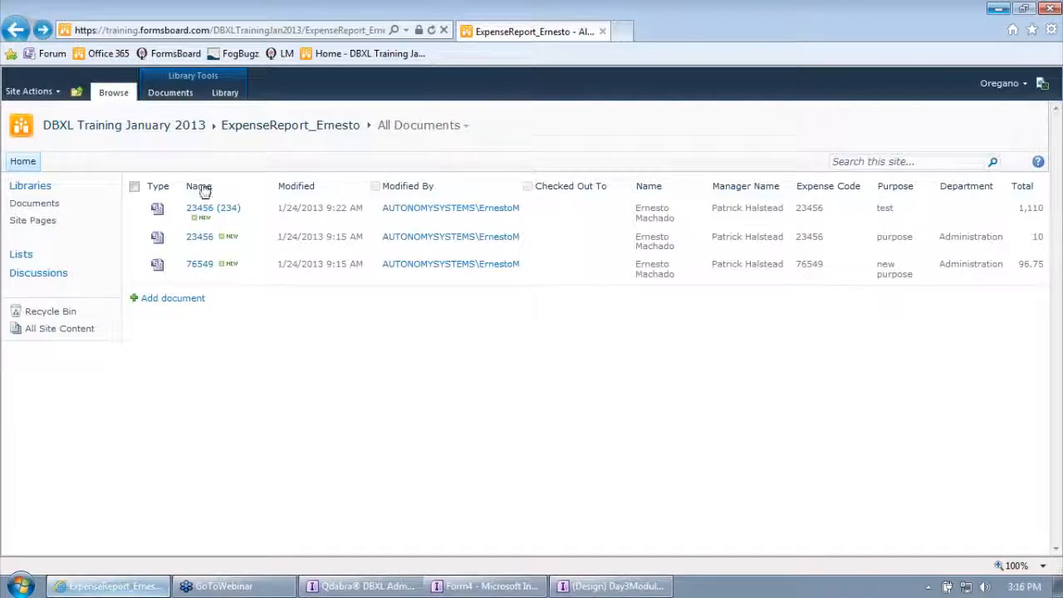
Return to the Day3Module6 form design, display the rules alongside the fields, and widen both task panes.
{"action": "left_click", "coordinate": [997, 8]}
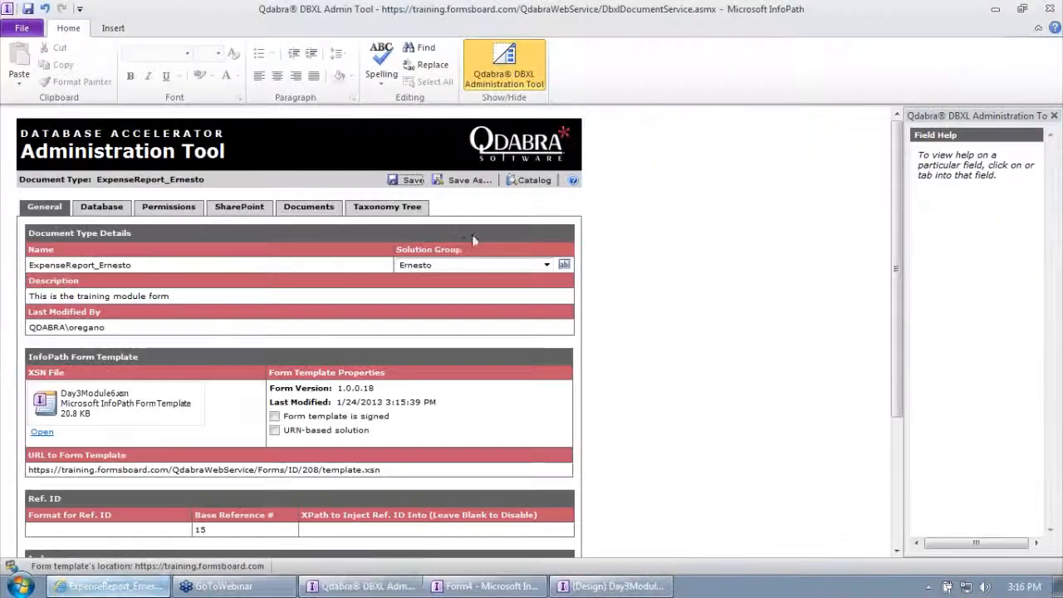
{"action": "left_click", "coordinate": [612, 586]}
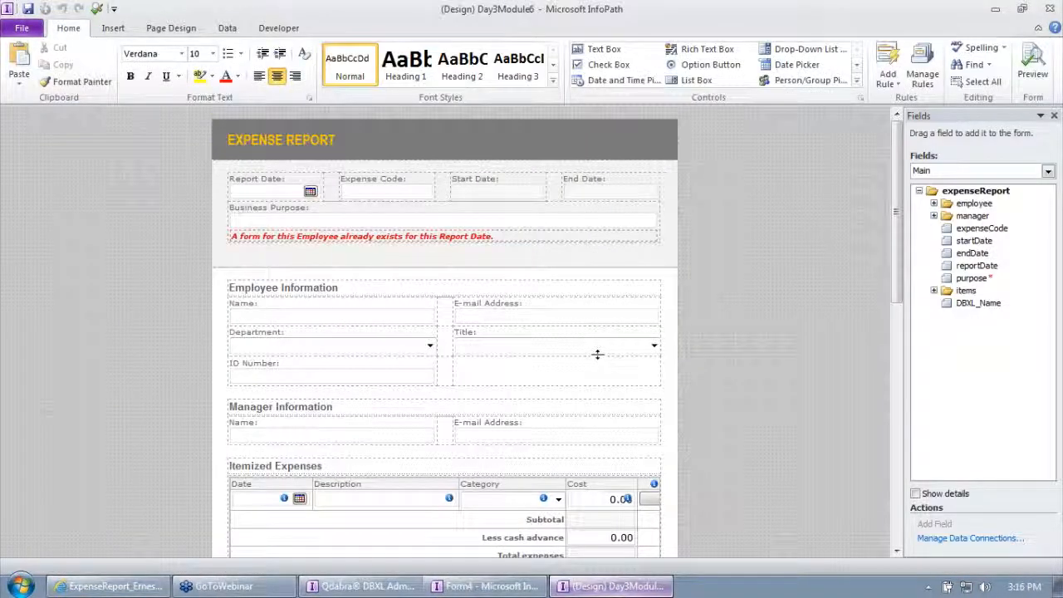
{"action": "left_click", "coordinate": [920, 86]}
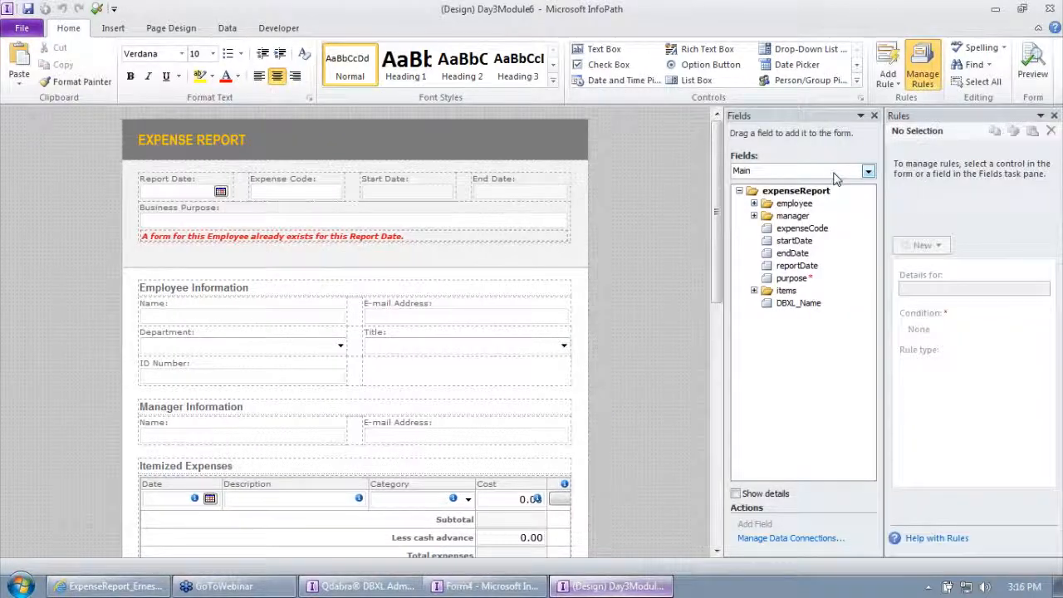
{"action": "left_click_drag", "start_coordinate": [884, 209], "coordinate": [866, 217]}
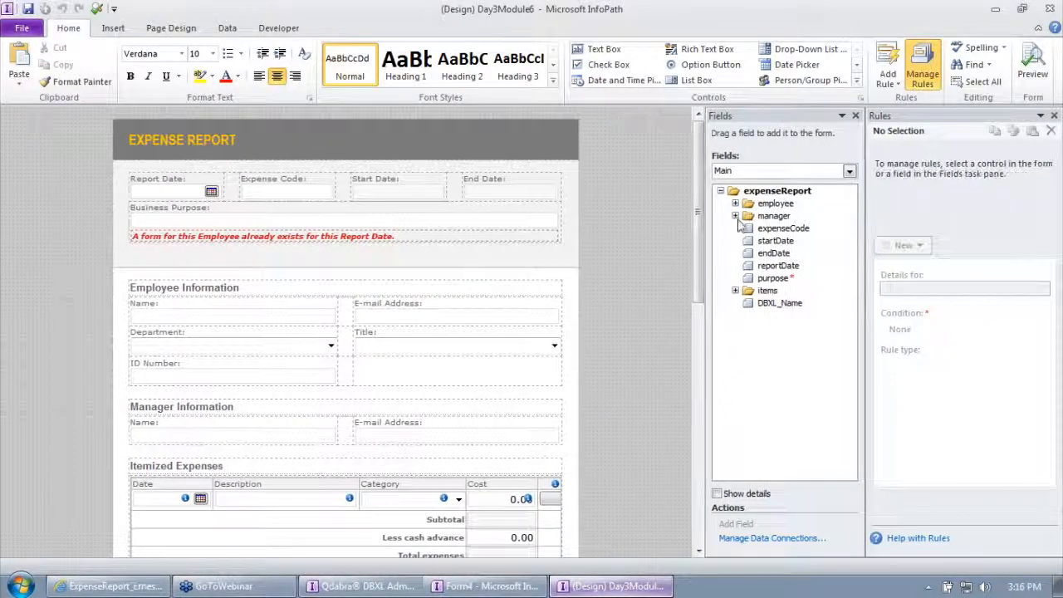
{"action": "left_click_drag", "start_coordinate": [712, 226], "coordinate": [671, 222]}
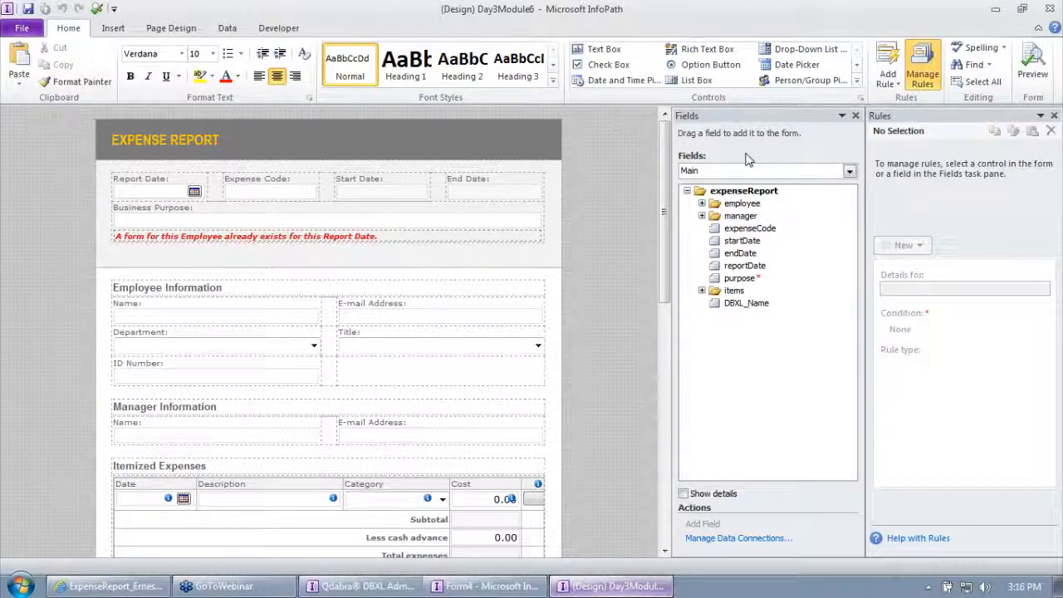
Disable the "Switch views" rule among the form load rules and widen the area showing the rules.
{"action": "left_click", "coordinate": [228, 29]}
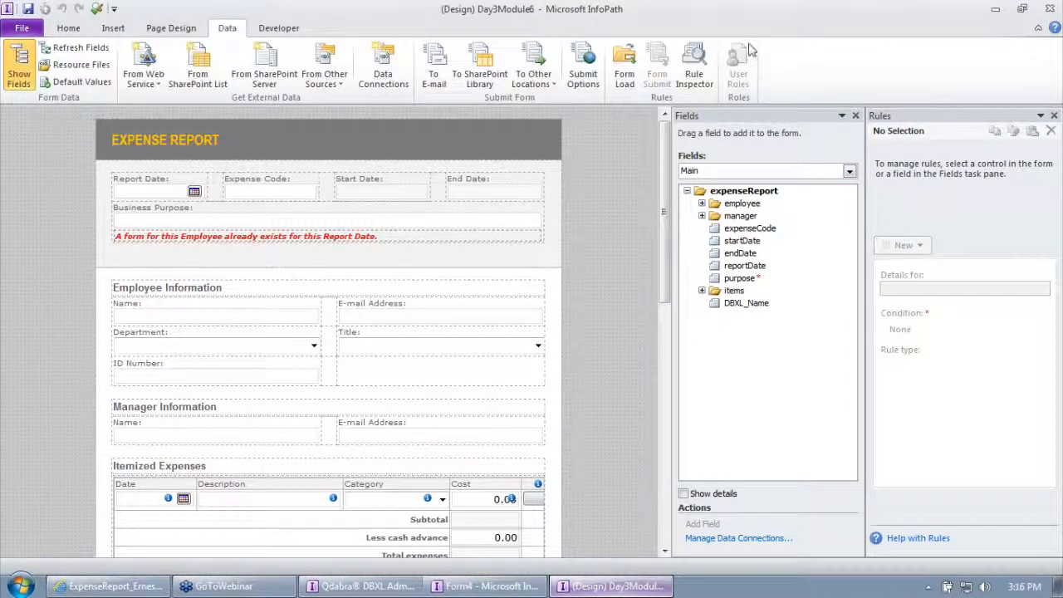
{"action": "left_click", "coordinate": [625, 70]}
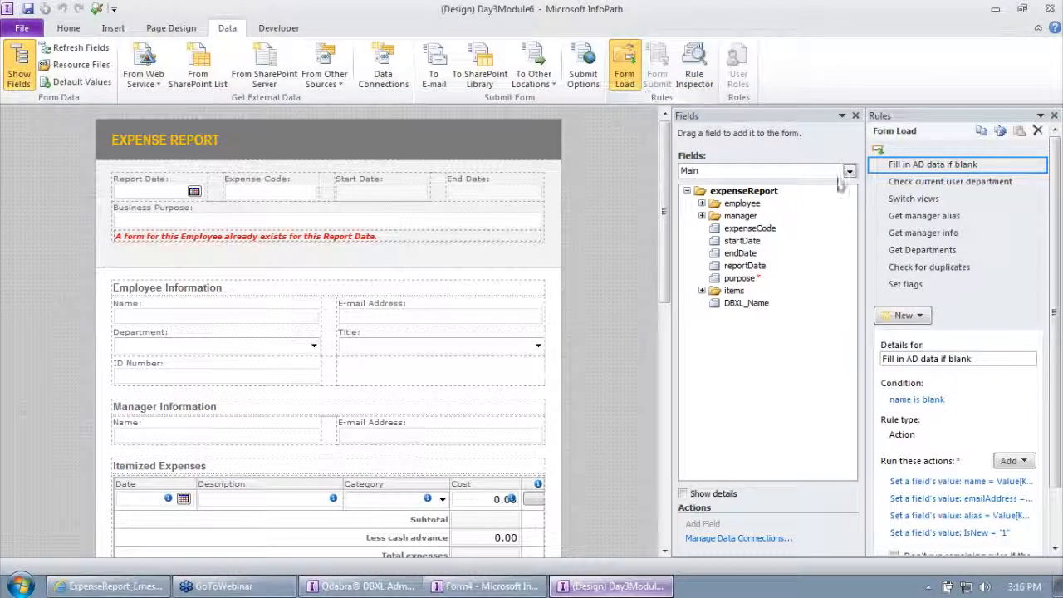
{"action": "left_click", "coordinate": [921, 199]}
{"action": "right_click", "coordinate": [923, 202]}
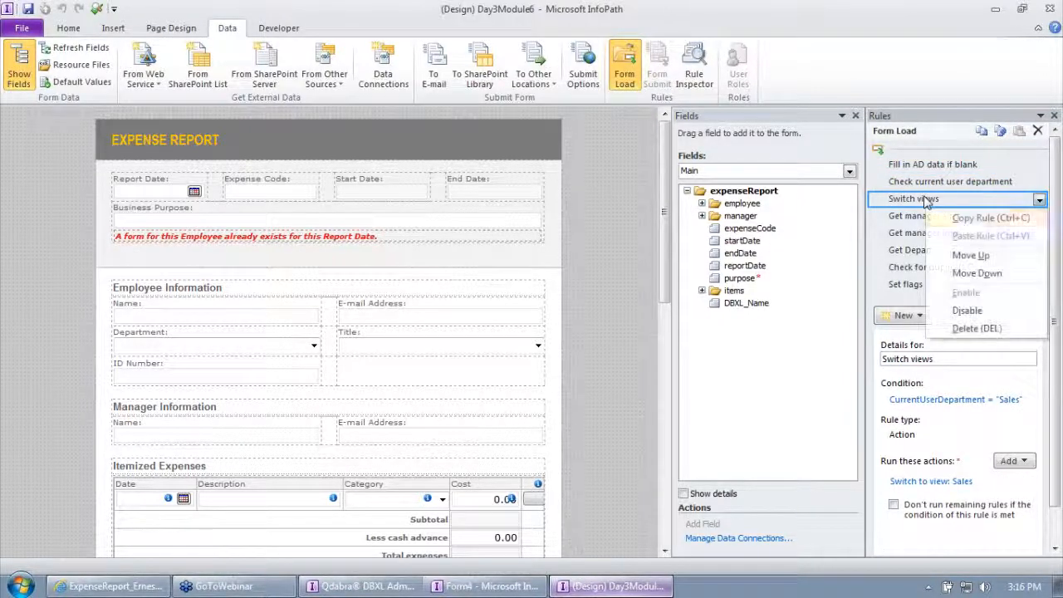
{"action": "left_click", "coordinate": [988, 313]}
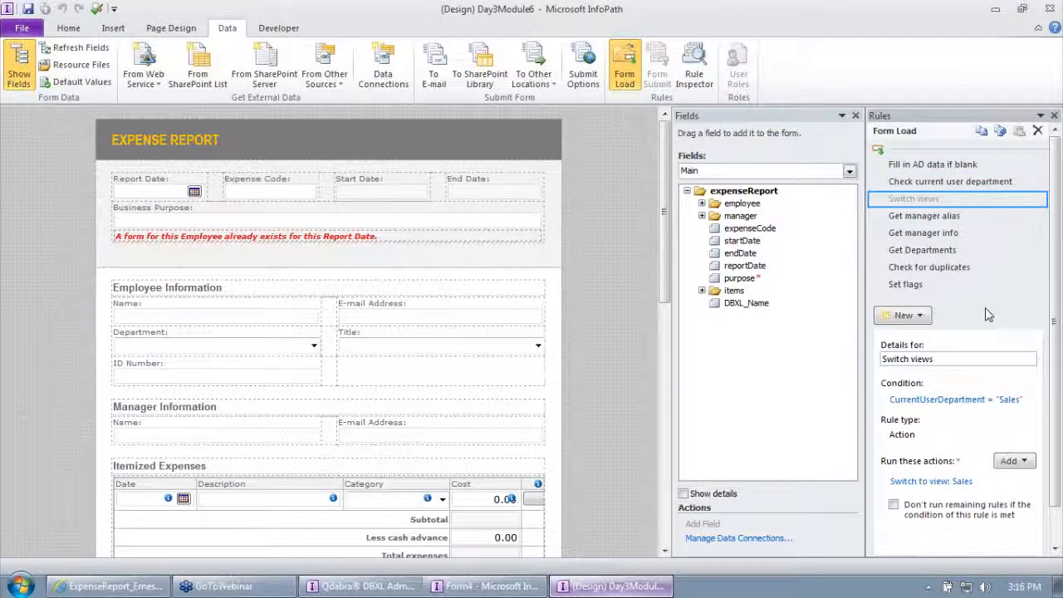
{"action": "left_click_drag", "start_coordinate": [866, 301], "coordinate": [793, 304]}
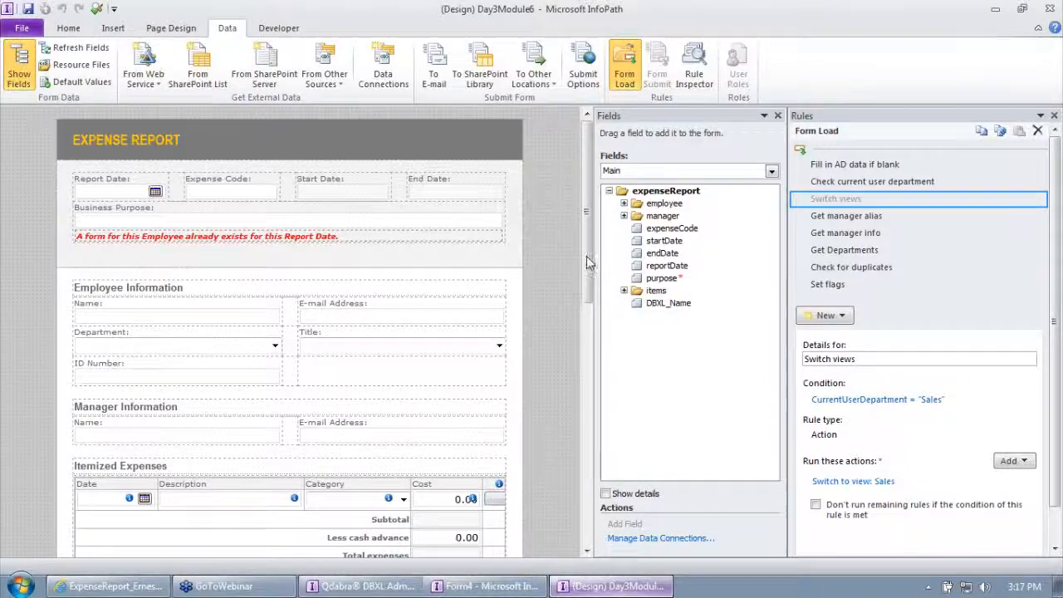
{"action": "left_click_drag", "start_coordinate": [587, 264], "coordinate": [576, 239]}
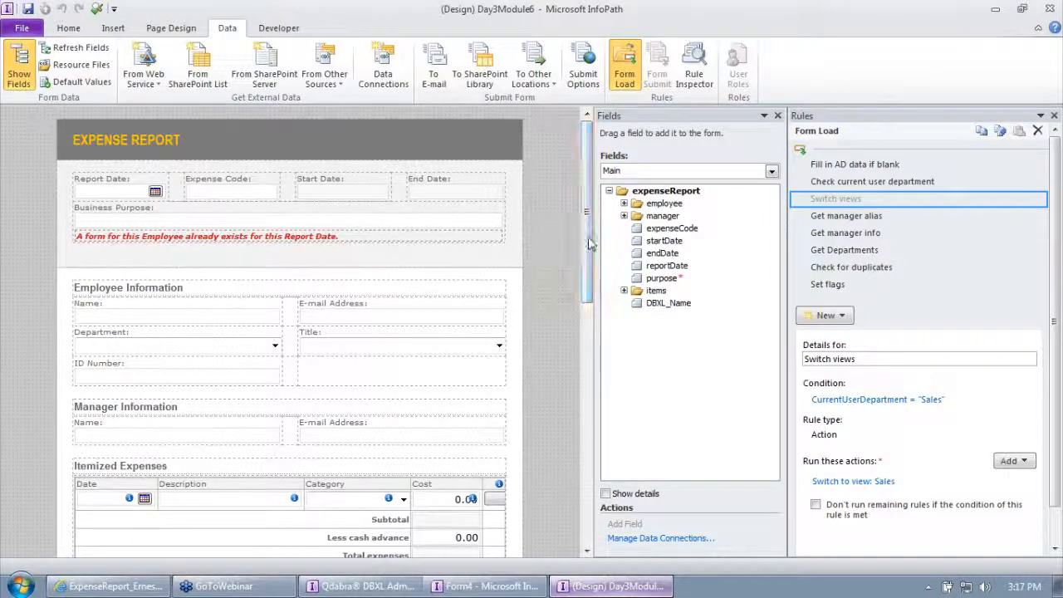
Check the Expense Code text box properties and add a formatting rule named "Disable expense code for sales" to the field.
{"action": "left_click", "coordinate": [234, 190]}
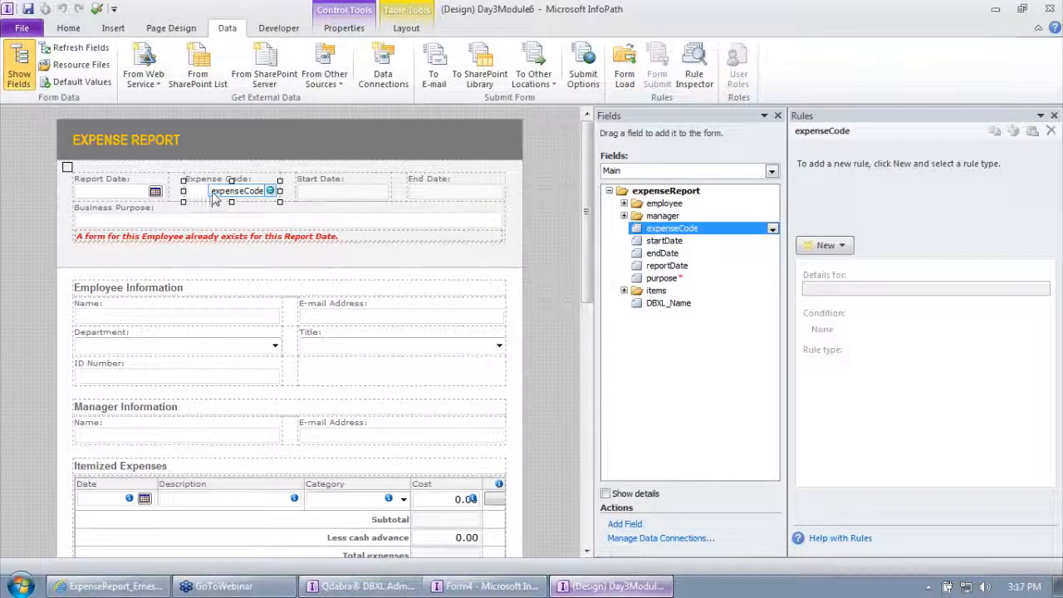
{"action": "right_click", "coordinate": [214, 196]}
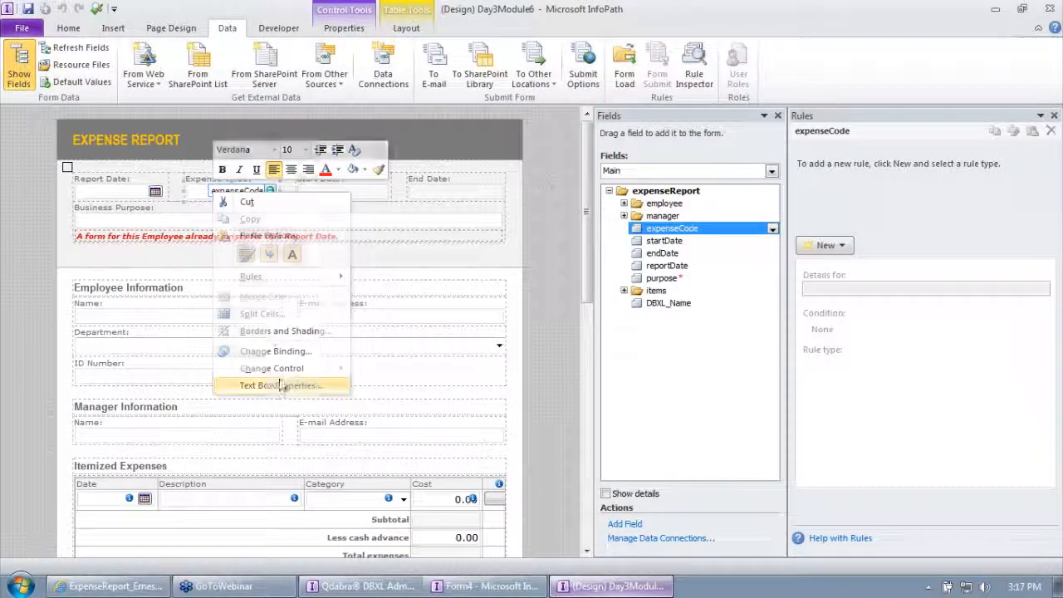
{"action": "left_click", "coordinate": [281, 386]}
{"action": "left_click", "coordinate": [583, 429]}
{"action": "left_click", "coordinate": [837, 246]}
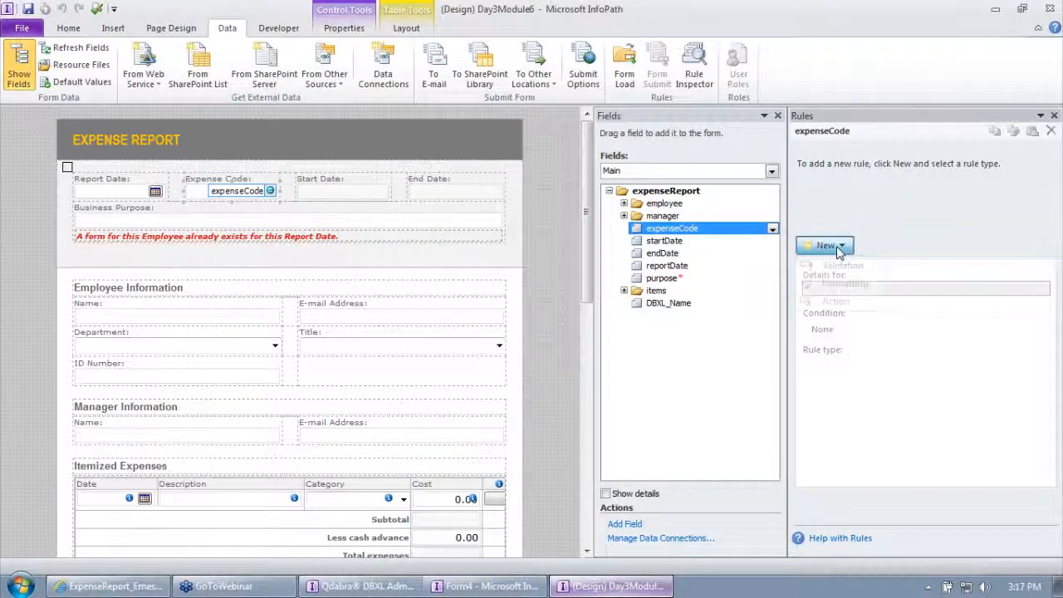
{"action": "left_click", "coordinate": [843, 283]}
{"action": "type", "text": "Disable expense code for"}
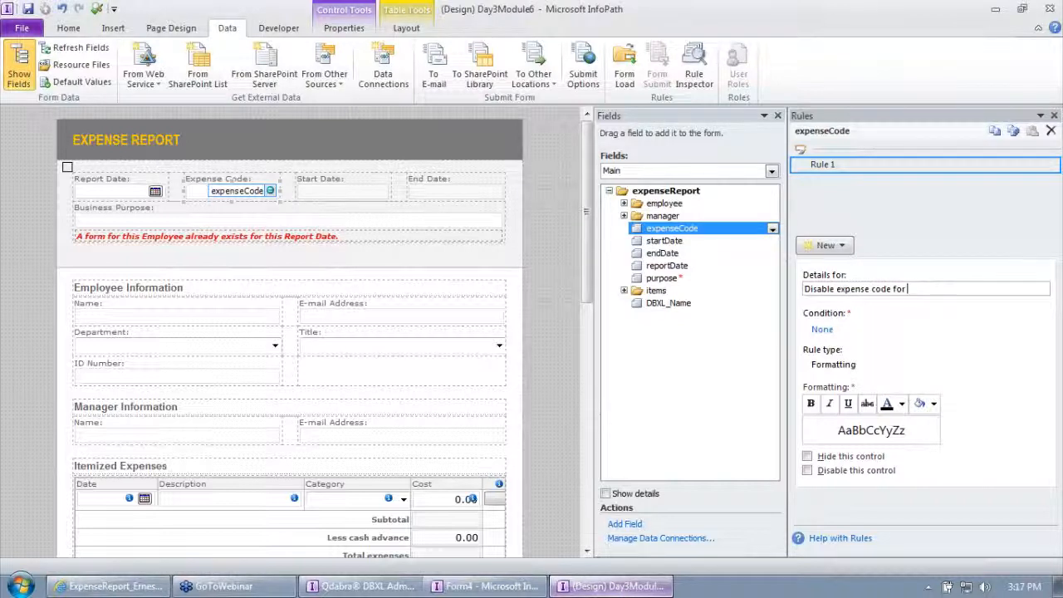
{"action": "key", "text": "Tab"}
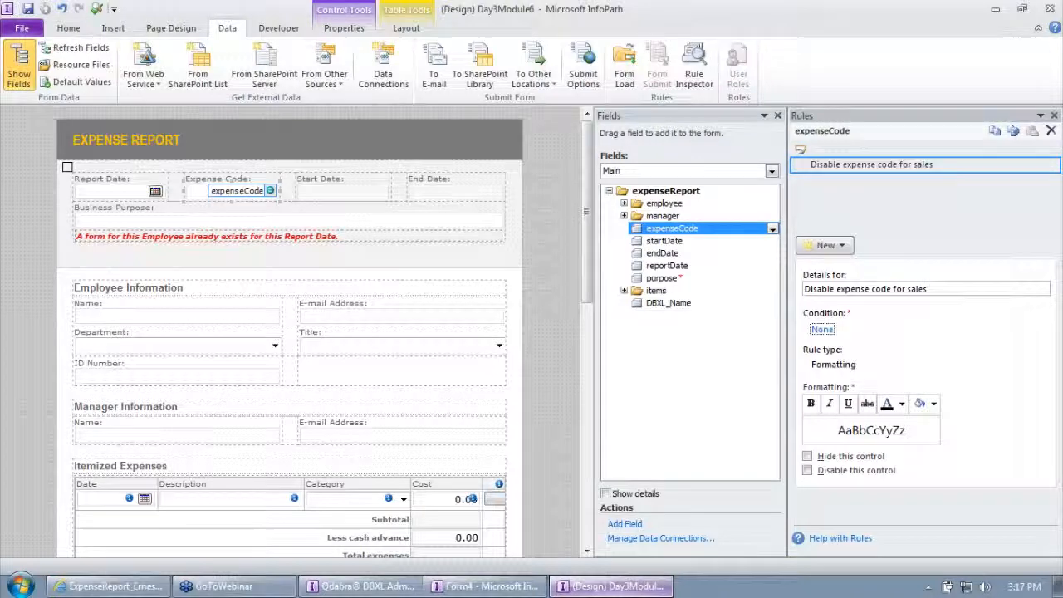
Set the rule's condition to CurrentUserDepartment from FormOptions equal to "Sales", and make the rule disable the control.
{"action": "left_click", "coordinate": [821, 329]}
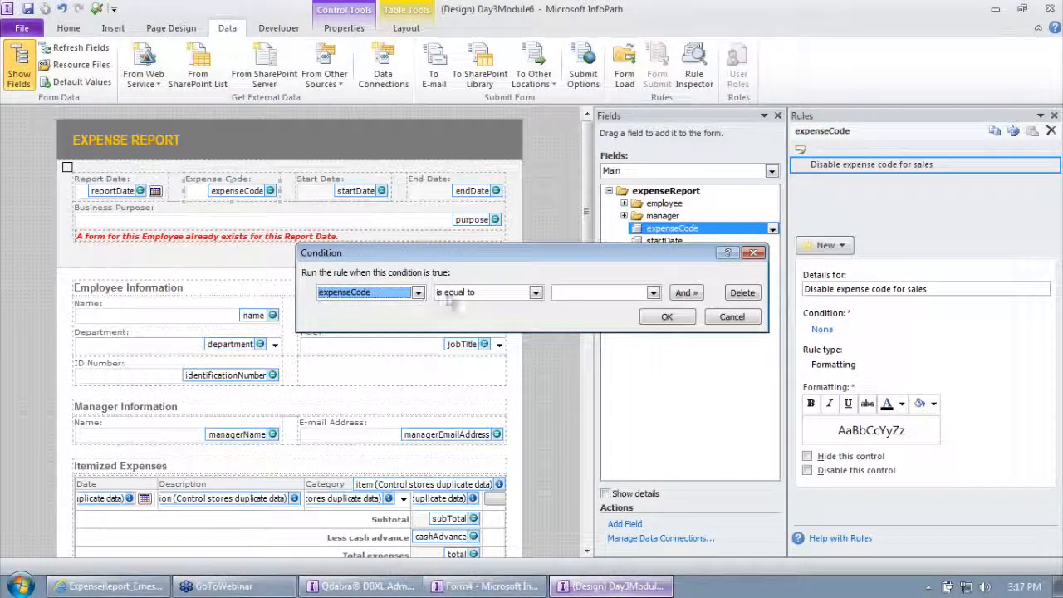
{"action": "left_click", "coordinate": [418, 293]}
{"action": "left_click", "coordinate": [384, 378]}
{"action": "left_click", "coordinate": [490, 195]}
{"action": "left_click", "coordinate": [486, 237]}
{"action": "left_click", "coordinate": [508, 250]}
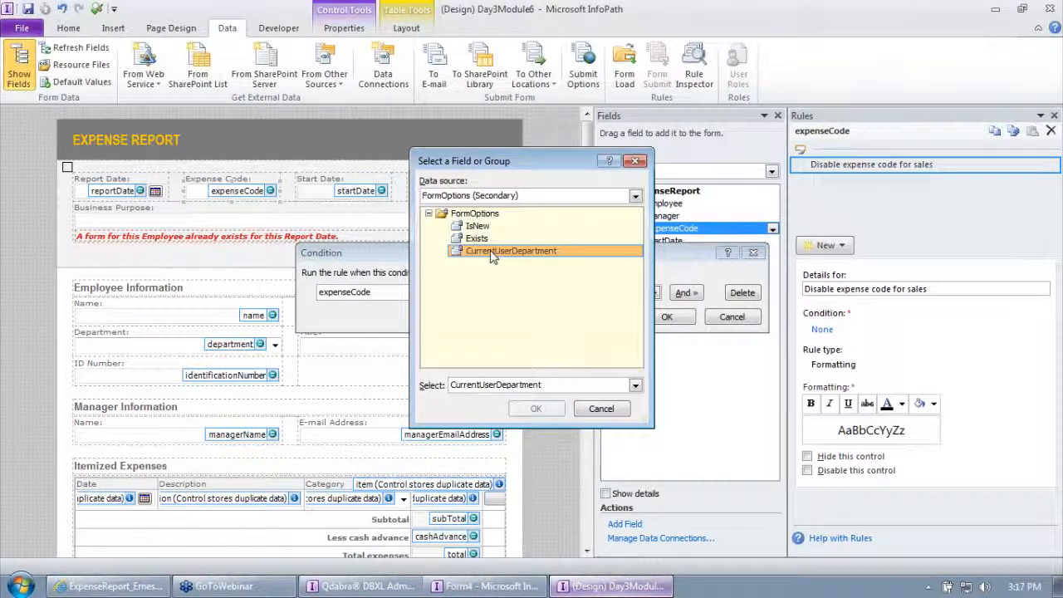
{"action": "left_click", "coordinate": [539, 407]}
{"action": "left_click", "coordinate": [598, 292]}
{"action": "left_click", "coordinate": [591, 306]}
{"action": "type", "text": "Sales"}
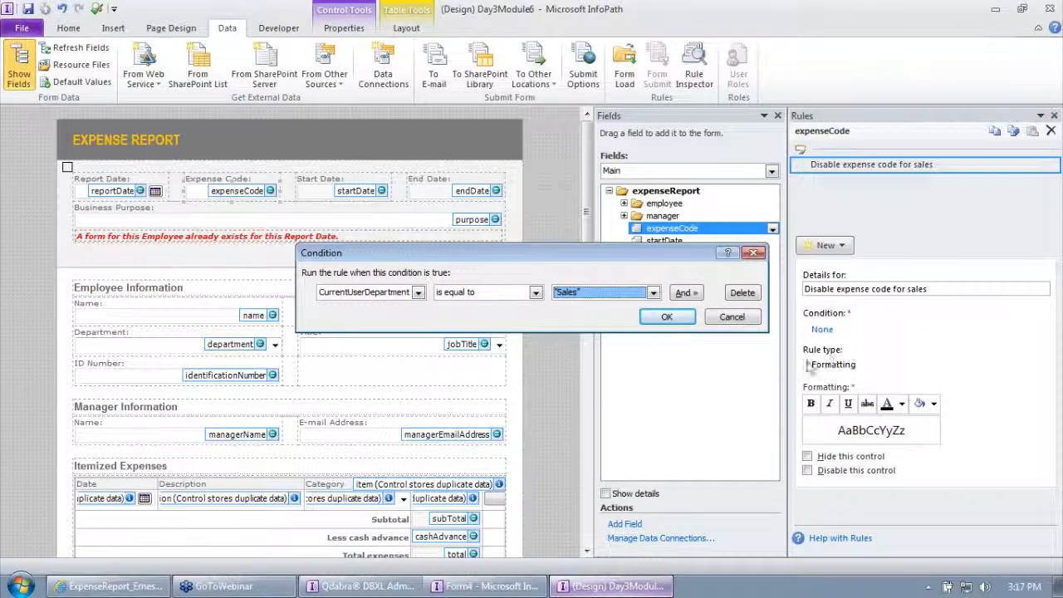
{"action": "left_click", "coordinate": [665, 317]}
{"action": "left_click", "coordinate": [822, 470]}
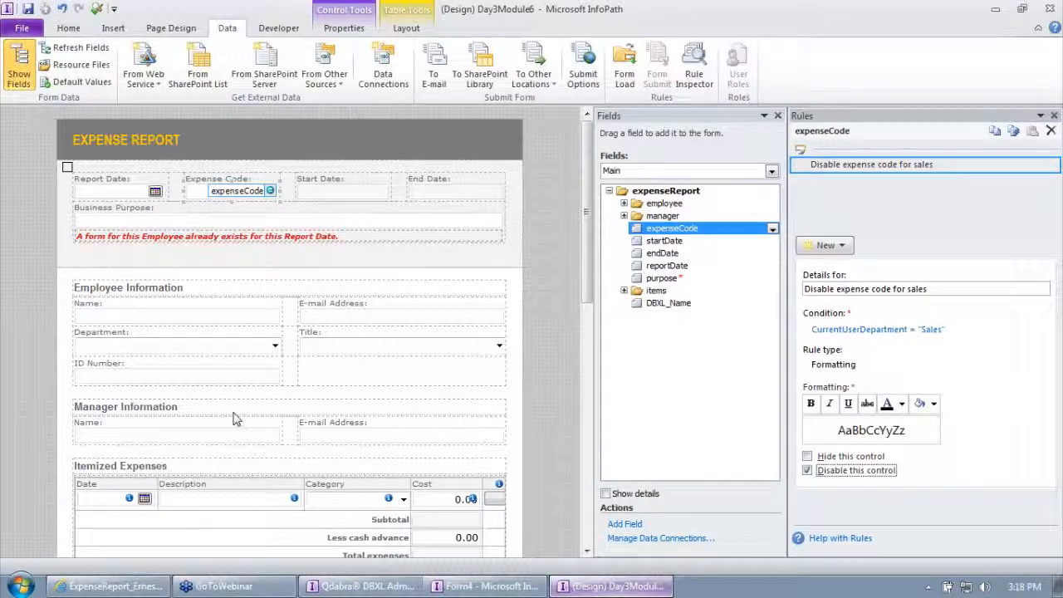
Examine the rules on the employee fields and the Entertainment Details and Gift Recipients sections, and the rule types available for gifts.
{"action": "left_click", "coordinate": [233, 348]}
{"action": "left_click", "coordinate": [208, 315]}
{"action": "left_click", "coordinate": [349, 315]}
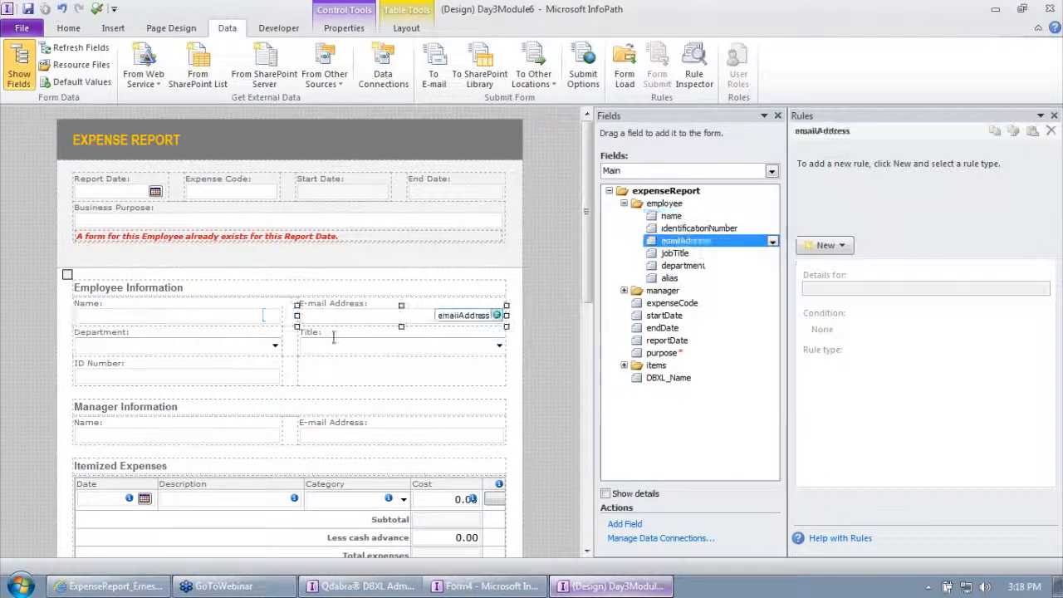
{"action": "left_click", "coordinate": [337, 353]}
{"action": "scroll", "coordinate": [337, 356], "scroll_direction": "down", "scroll_amount": 10}
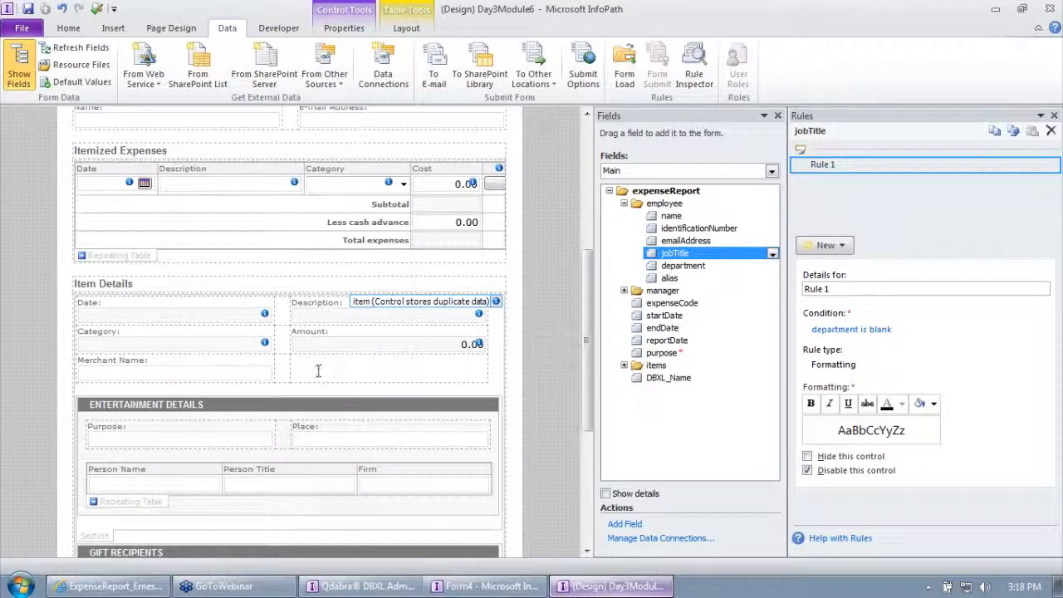
{"action": "left_click", "coordinate": [131, 410]}
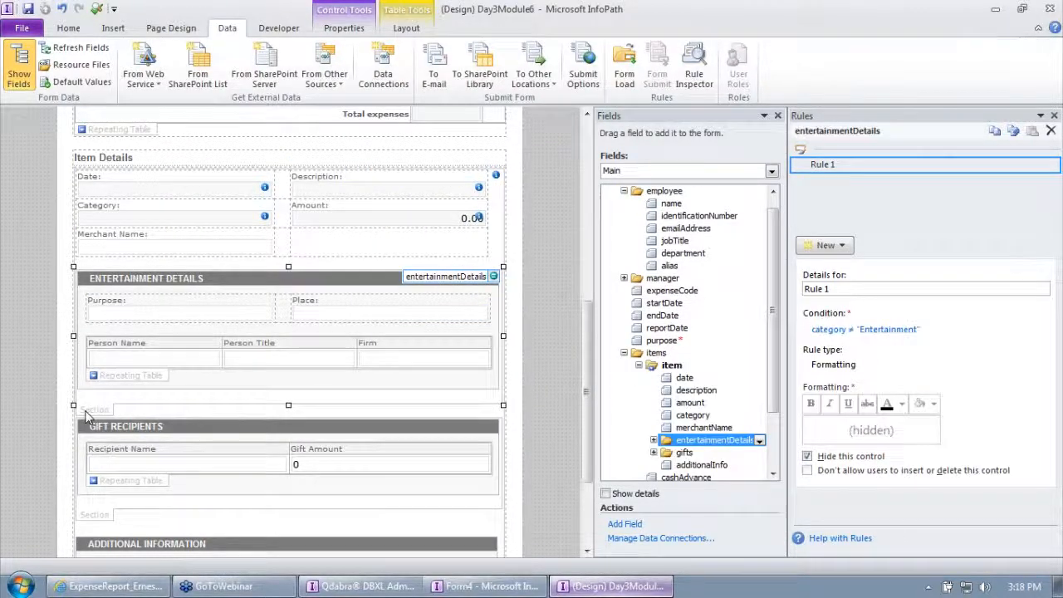
{"action": "scroll", "coordinate": [124, 425], "scroll_direction": "down", "scroll_amount": 3}
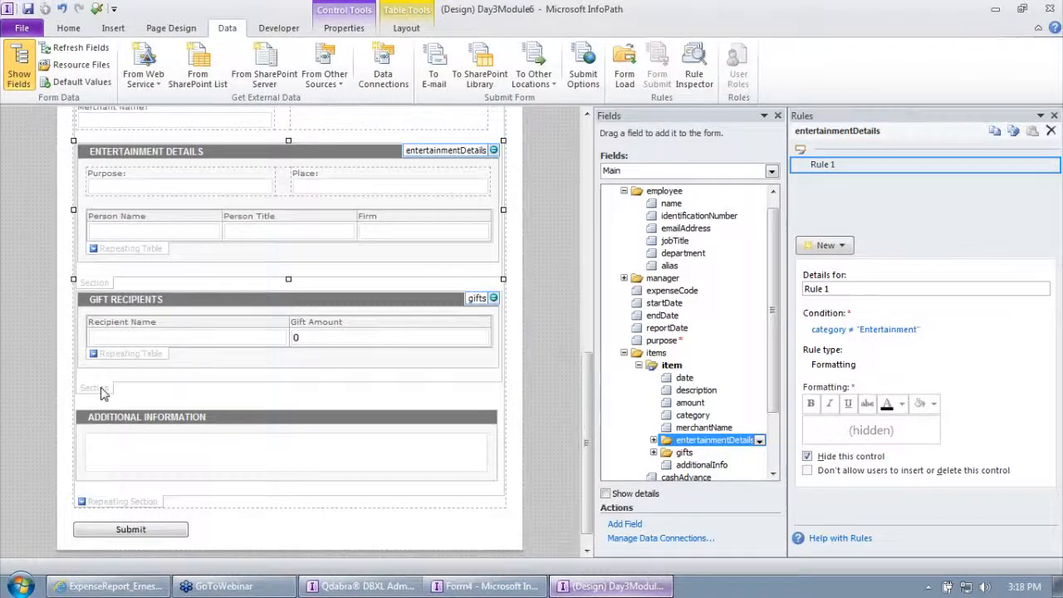
{"action": "left_click", "coordinate": [125, 388]}
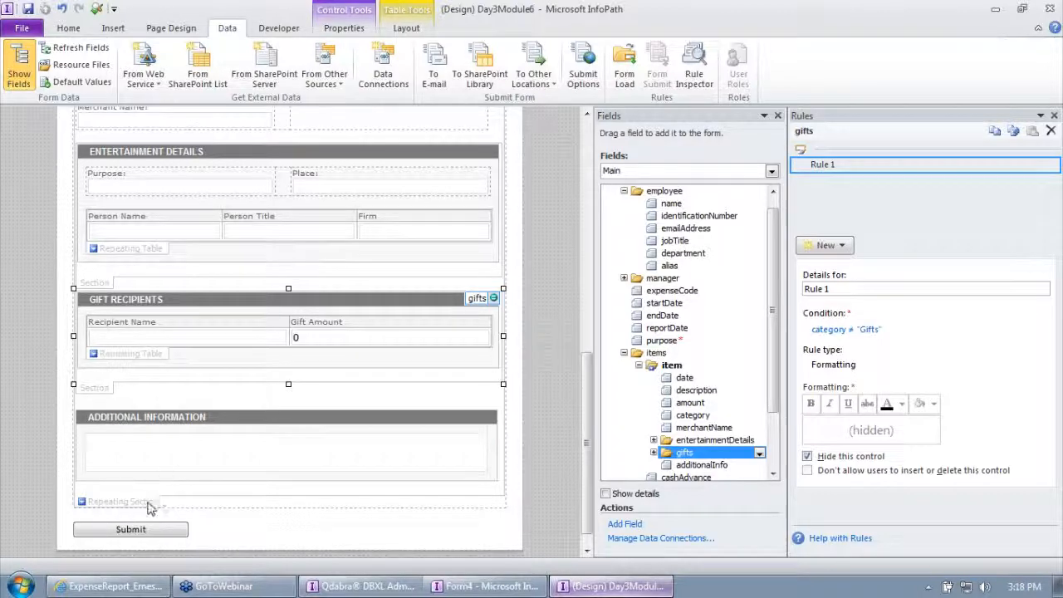
{"action": "scroll", "coordinate": [240, 436], "scroll_direction": "up", "scroll_amount": 15}
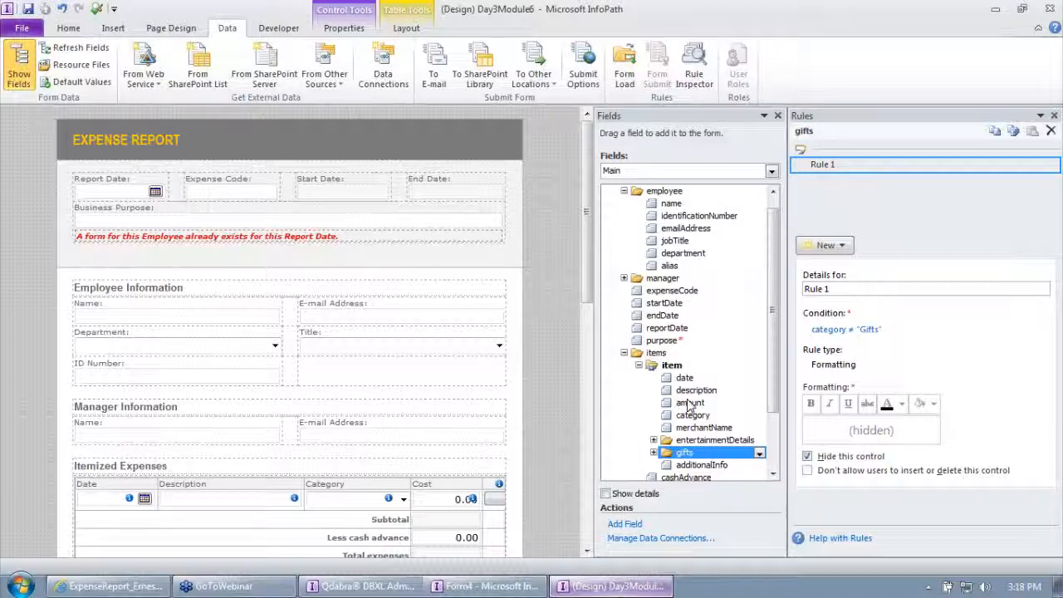
{"action": "left_click", "coordinate": [831, 248]}
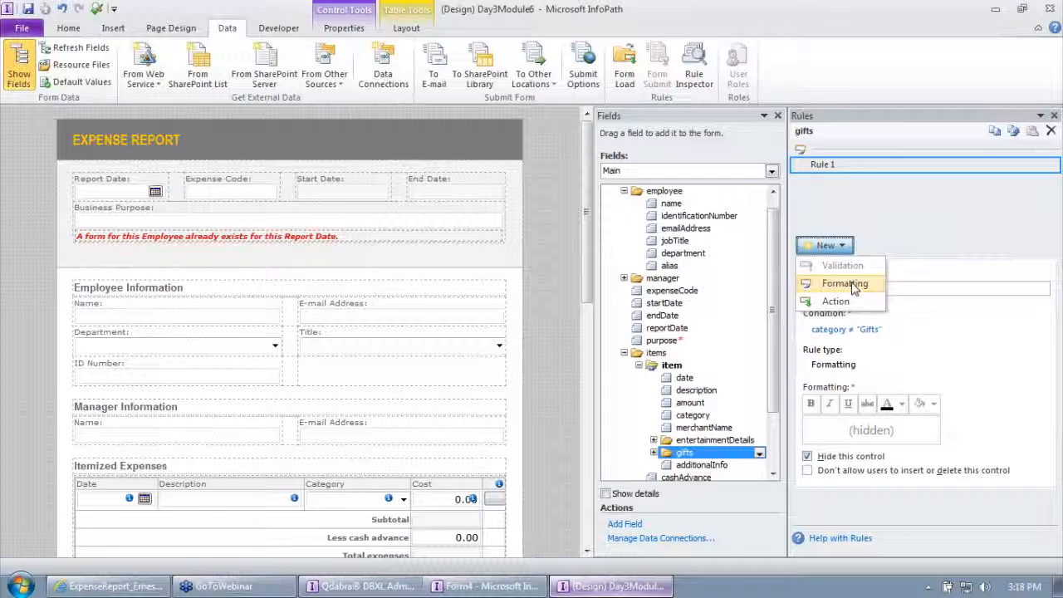
{"action": "left_click", "coordinate": [942, 235]}
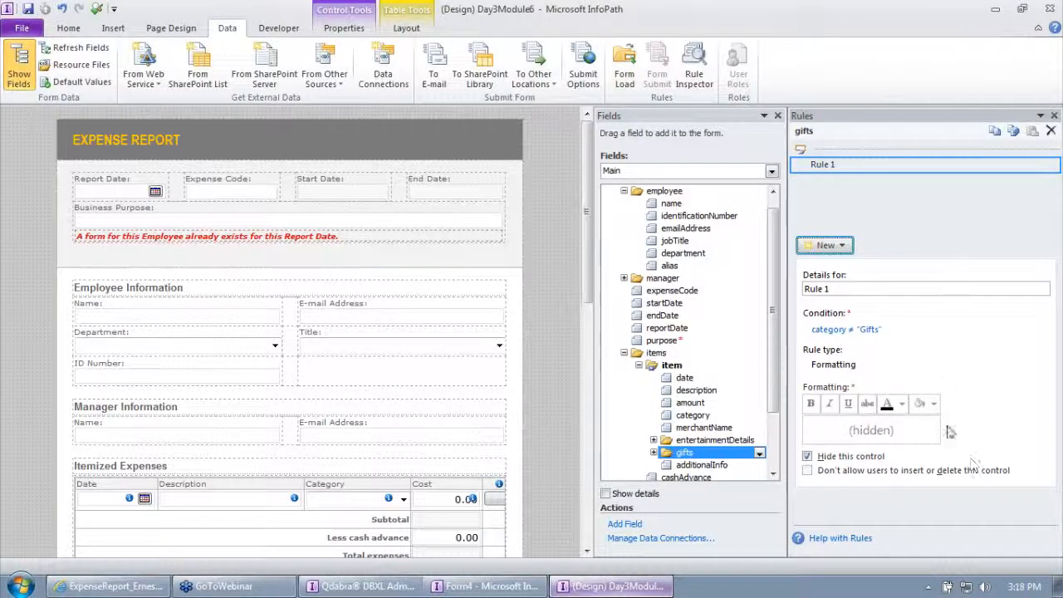
Review the shading and font colour choices of the Expense Code field's formatting rule.
{"action": "left_click", "coordinate": [247, 202]}
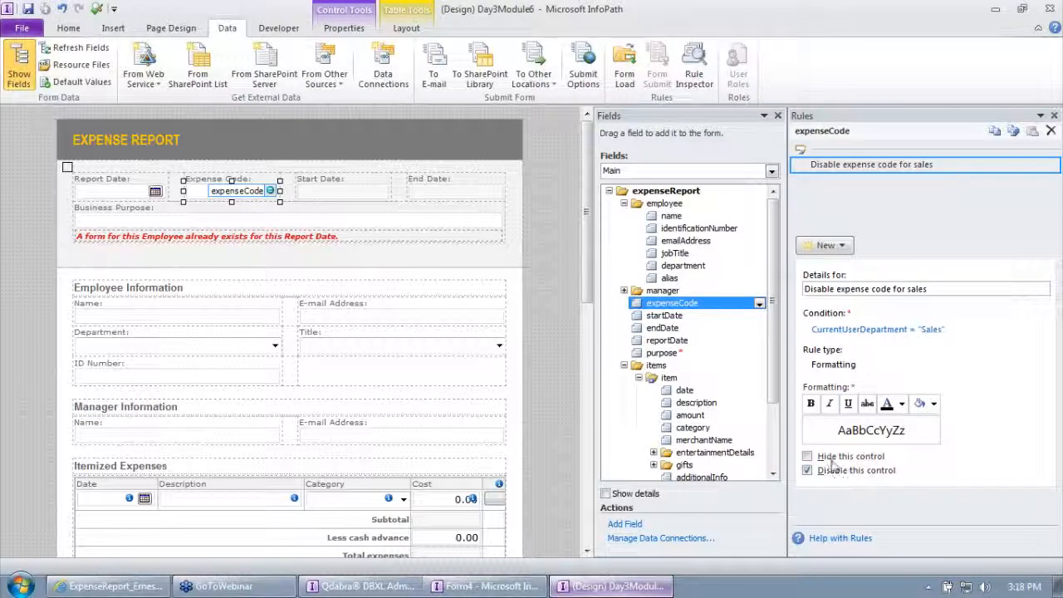
{"action": "left_click", "coordinate": [933, 404]}
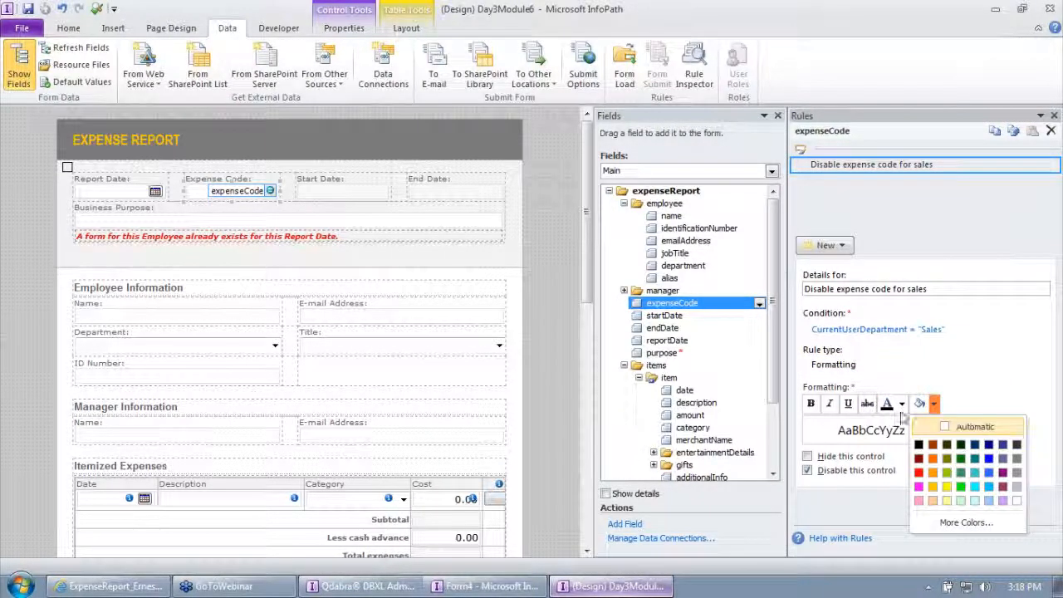
{"action": "left_click", "coordinate": [902, 404]}
{"action": "left_click", "coordinate": [902, 404]}
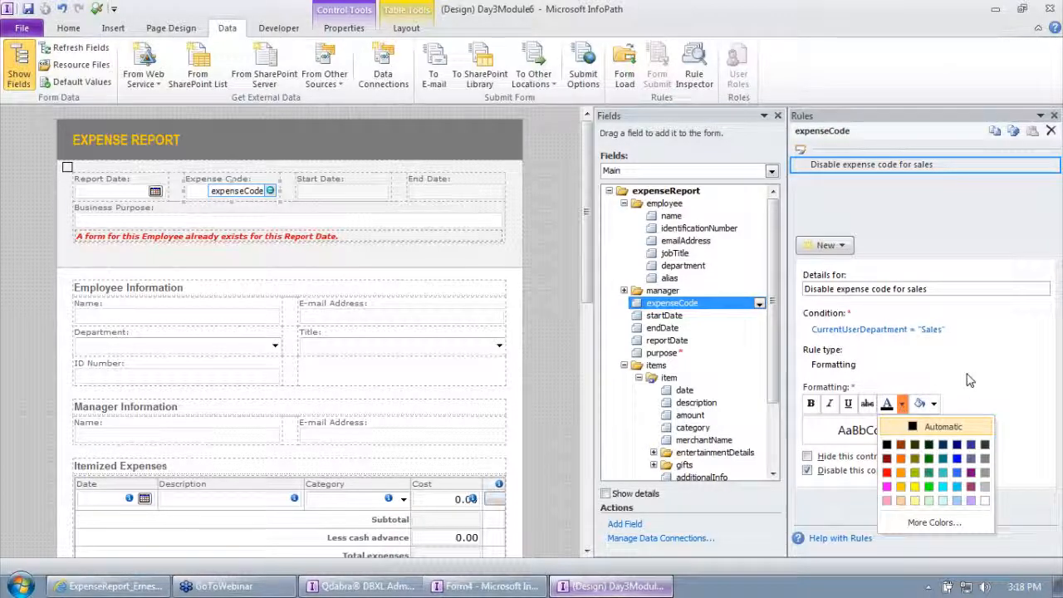
{"action": "left_click", "coordinate": [978, 381]}
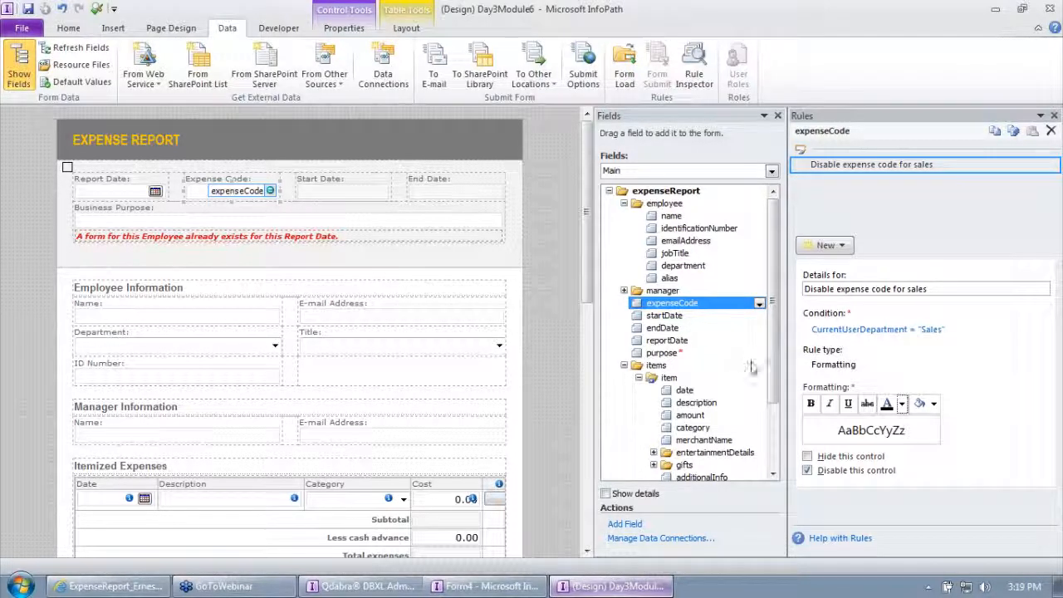
Add a new action rule directly below "Switch views" in the form load rules.
{"action": "left_click", "coordinate": [625, 71]}
{"action": "left_click", "coordinate": [868, 199]}
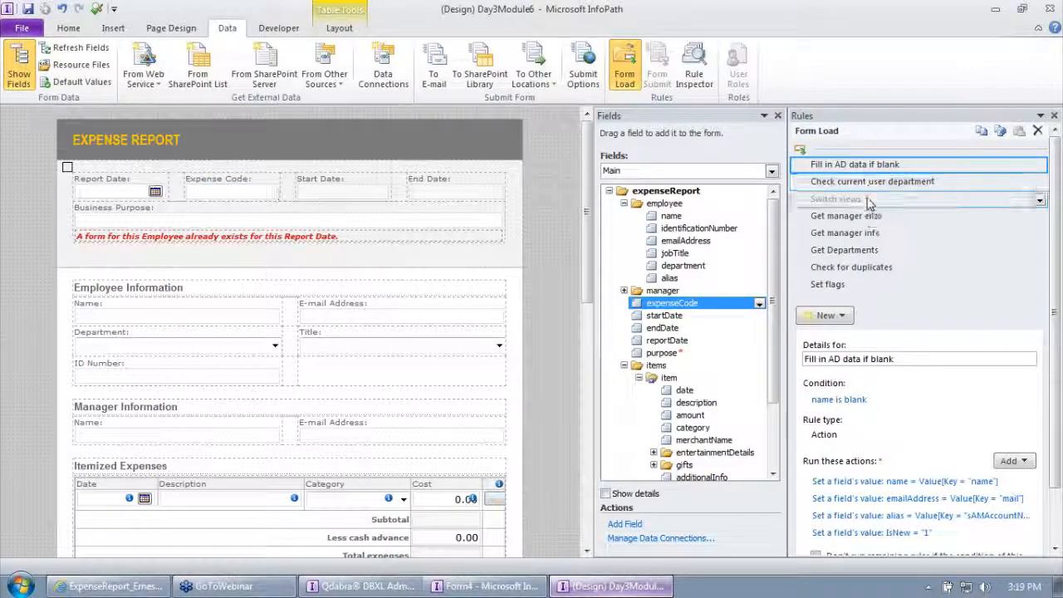
{"action": "left_click", "coordinate": [830, 315]}
{"action": "left_click", "coordinate": [847, 370]}
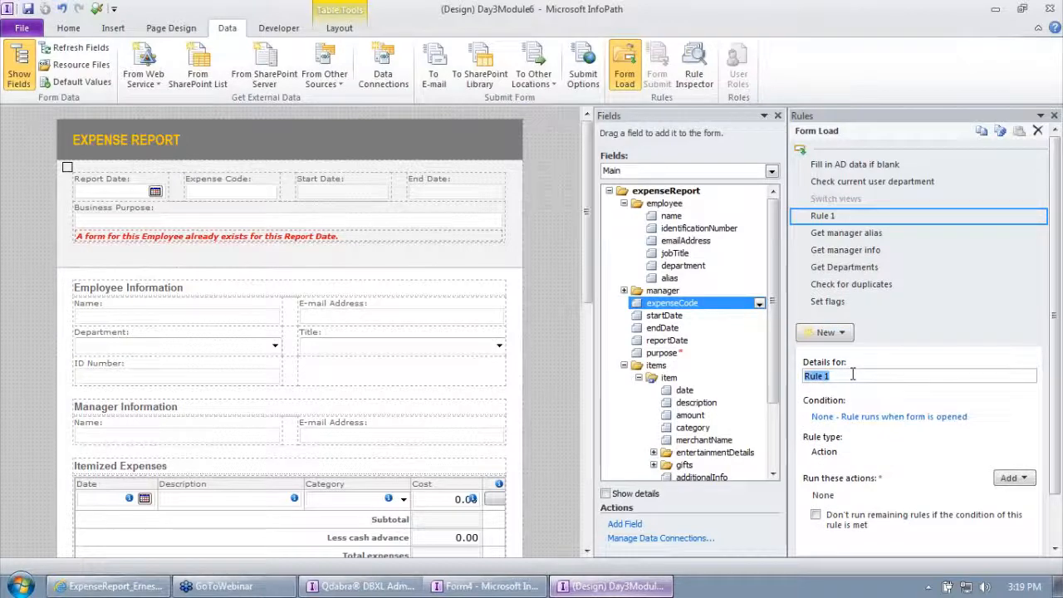
Set the new form load rule's condition to CurrentUserDepartment from FormOptions equal to "Sales".
{"action": "left_click", "coordinate": [864, 417]}
{"action": "left_click", "coordinate": [385, 293]}
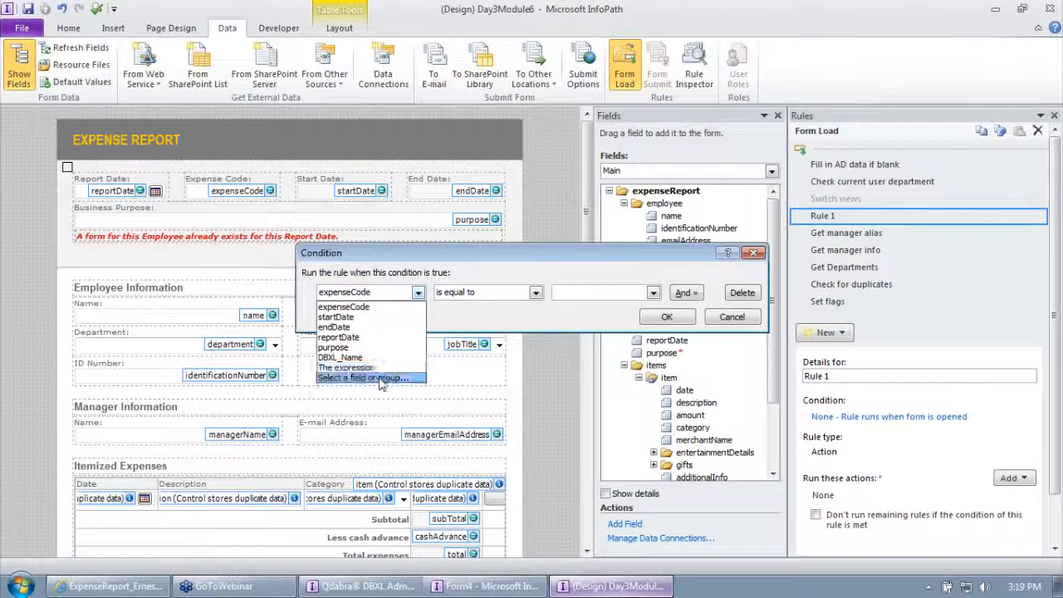
{"action": "left_click", "coordinate": [365, 377]}
{"action": "left_click", "coordinate": [634, 195]}
{"action": "left_click", "coordinate": [502, 233]}
{"action": "double_click", "coordinate": [503, 247]}
{"action": "left_click", "coordinate": [573, 292]}
{"action": "left_click", "coordinate": [594, 307]}
{"action": "type", "text": "Sales"}
{"action": "left_click", "coordinate": [667, 316]}
Add an action to the new form load rule that sets the expenseCode field's value to 1090.
{"action": "left_click", "coordinate": [1011, 479]}
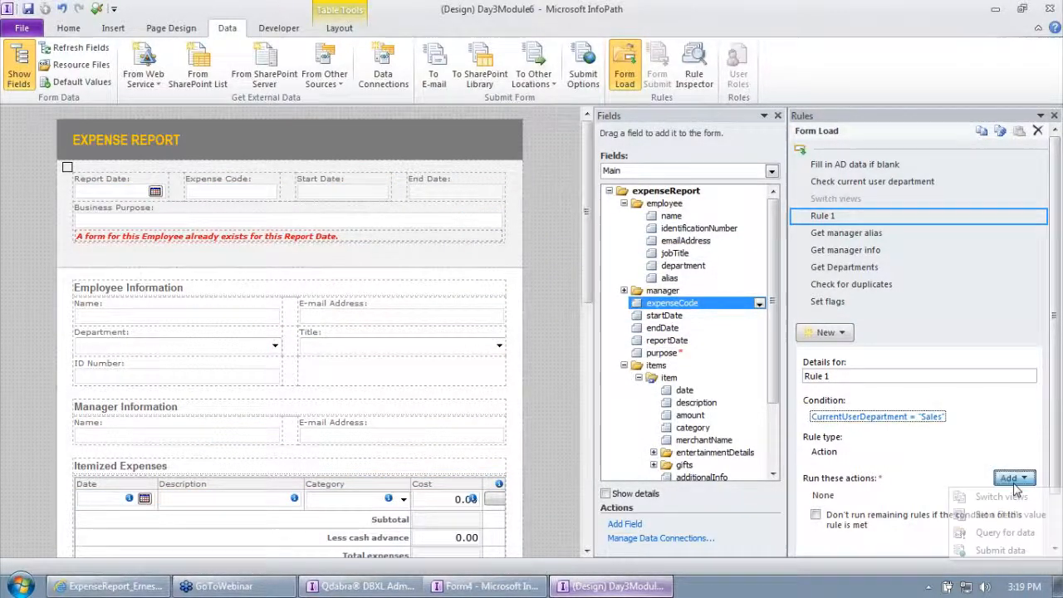
{"action": "left_click", "coordinate": [1009, 514]}
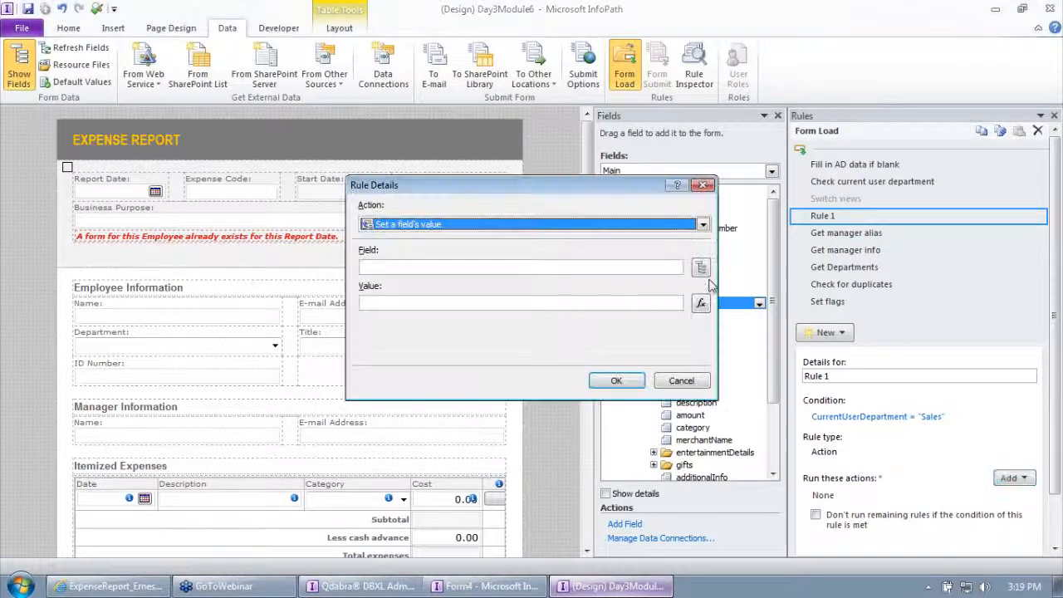
{"action": "left_click", "coordinate": [702, 271]}
{"action": "double_click", "coordinate": [510, 261]}
{"action": "left_click", "coordinate": [592, 304]}
{"action": "type", "text": "1090"}
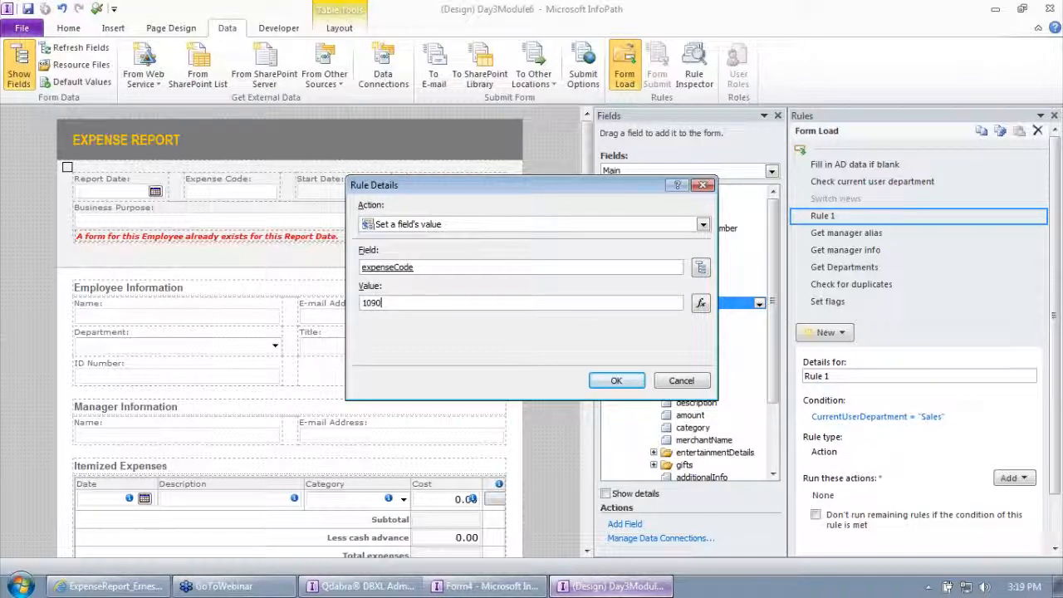
{"action": "left_click", "coordinate": [638, 380]}
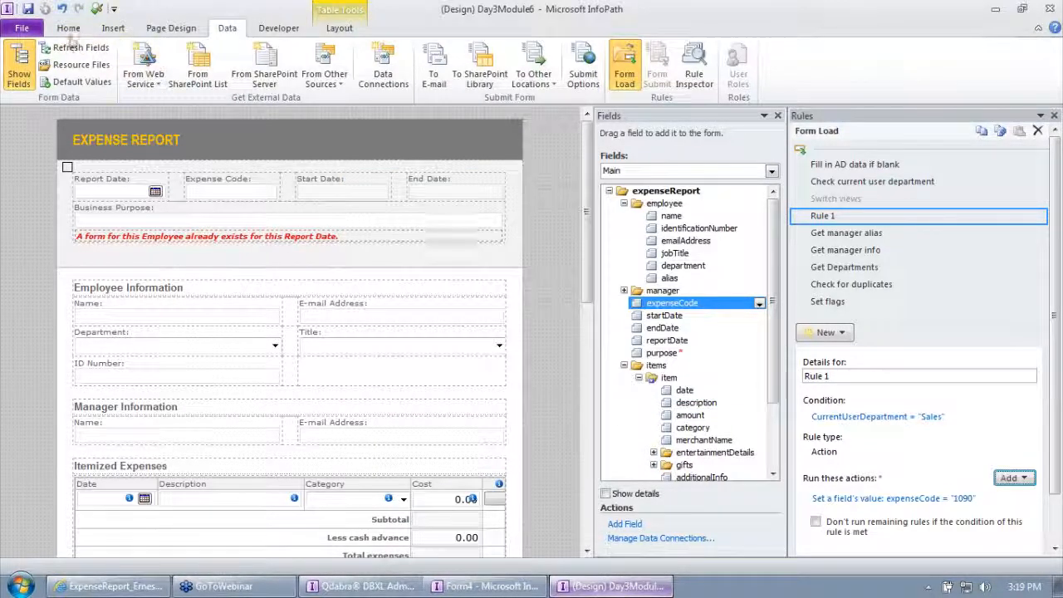
Preview the form with its data connections allowed, check the Expense Code field, and close the preview.
{"action": "left_click", "coordinate": [96, 8]}
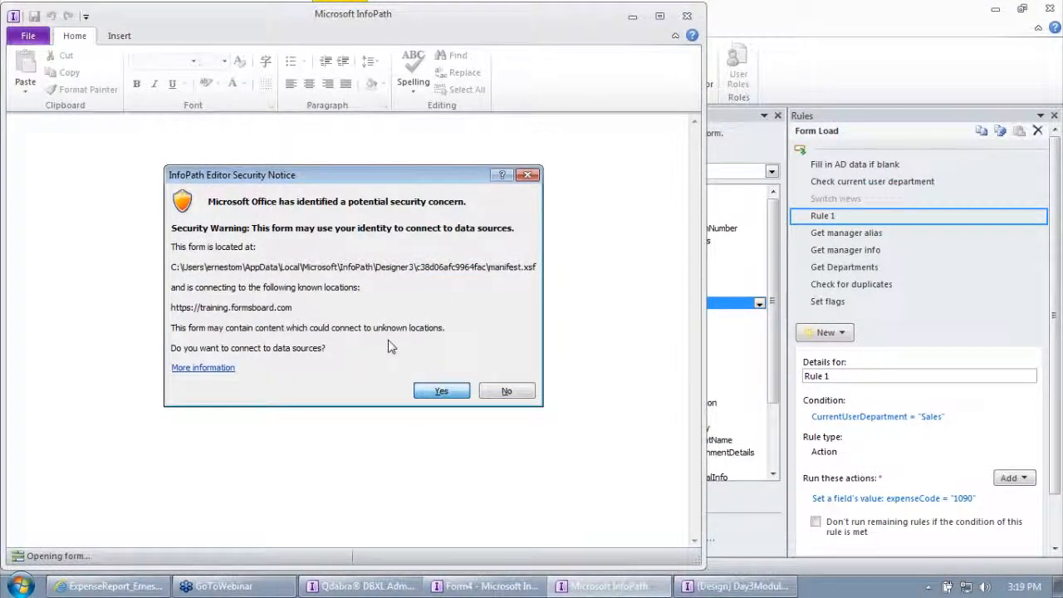
{"action": "key", "text": "Return"}
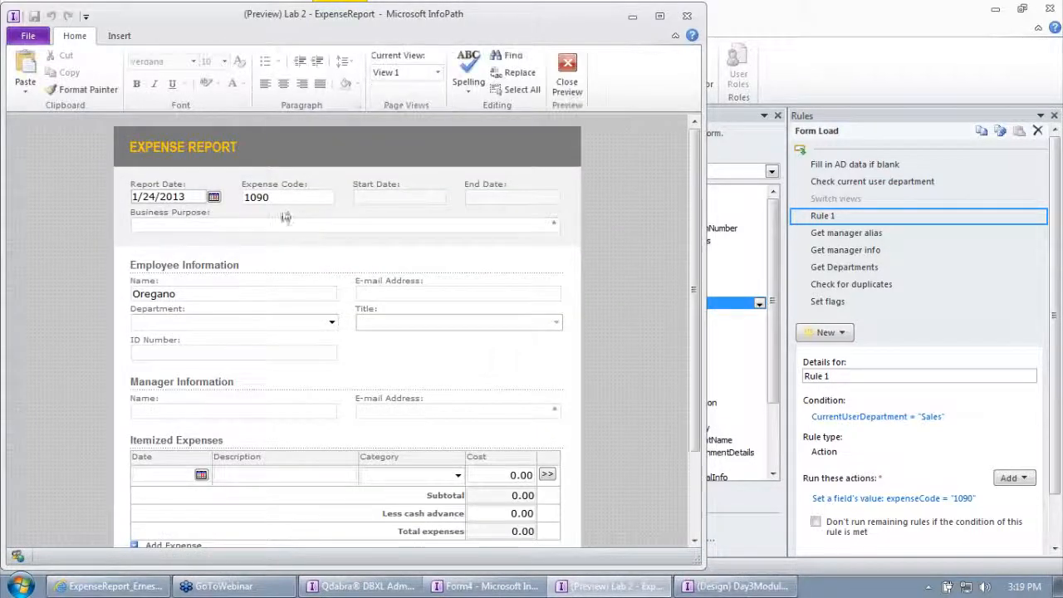
{"action": "left_click", "coordinate": [584, 84]}
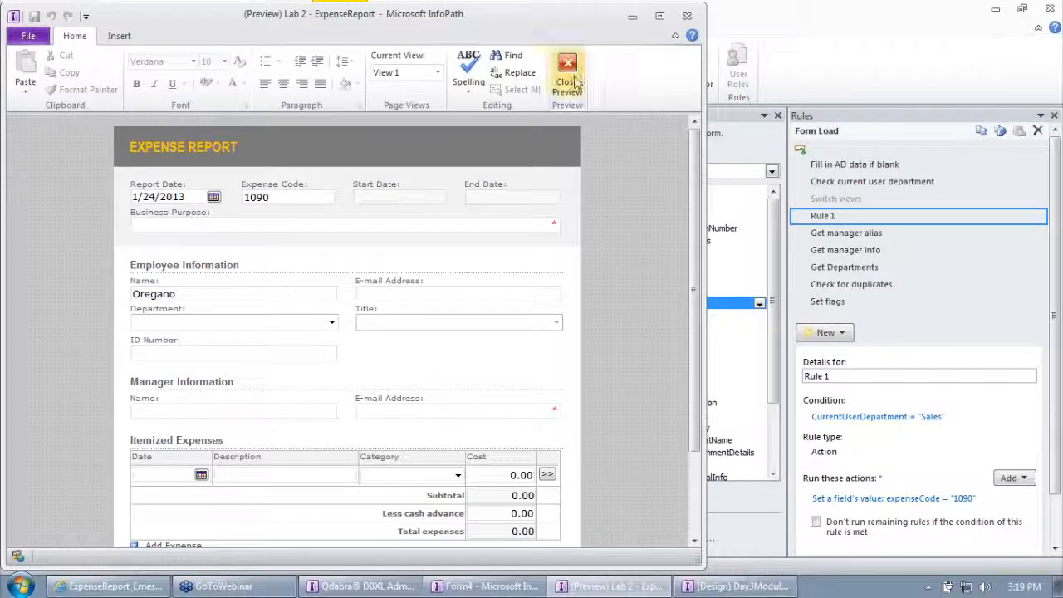
Switch to the expense report library in the browser and sign in as a different user, entering the other account's username and password.
{"action": "left_click", "coordinate": [112, 585]}
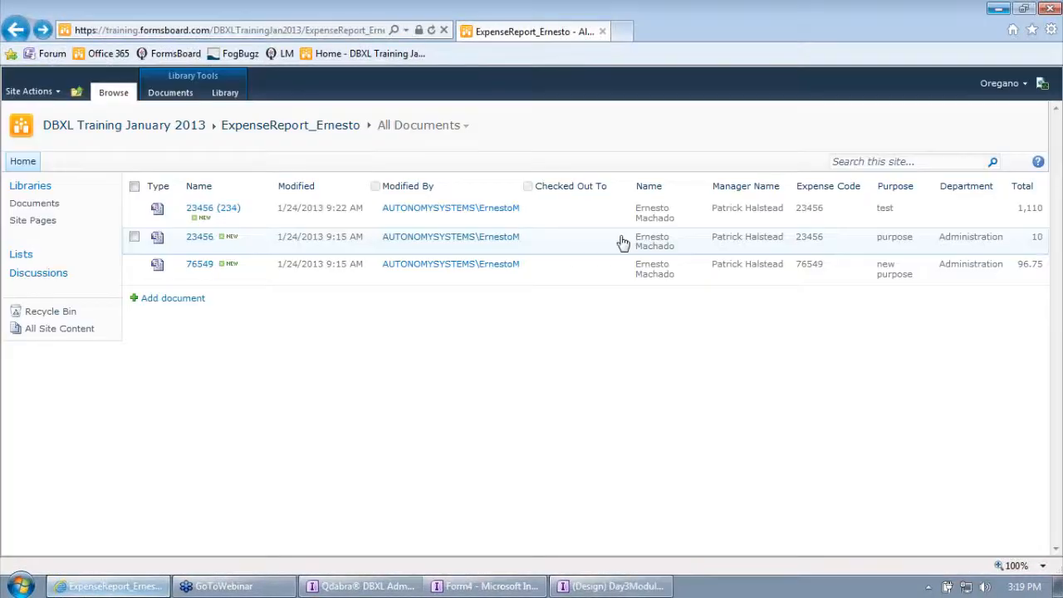
{"action": "left_click", "coordinate": [1000, 84]}
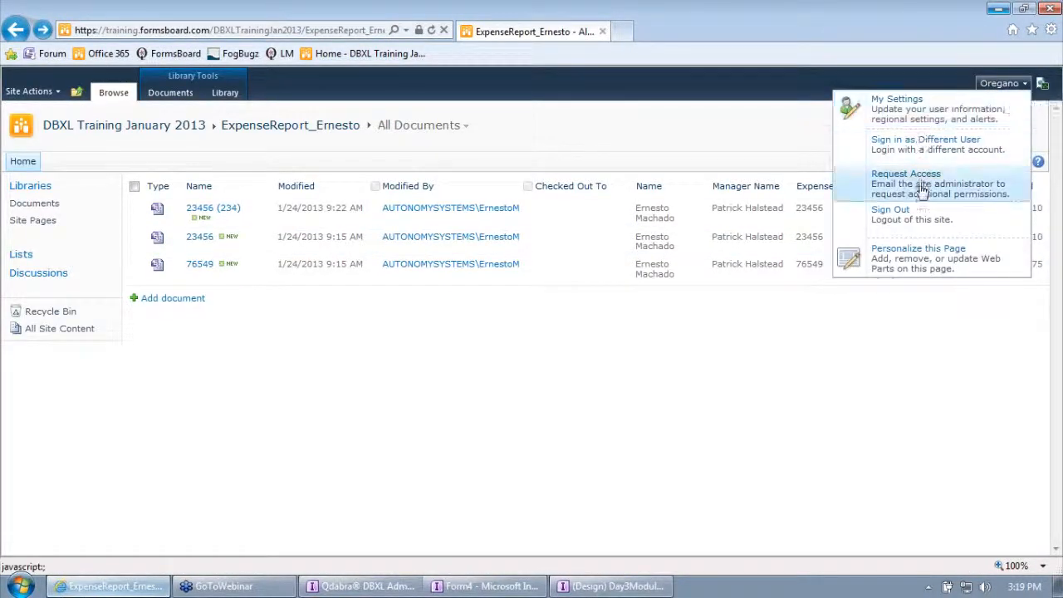
{"action": "left_click", "coordinate": [929, 148]}
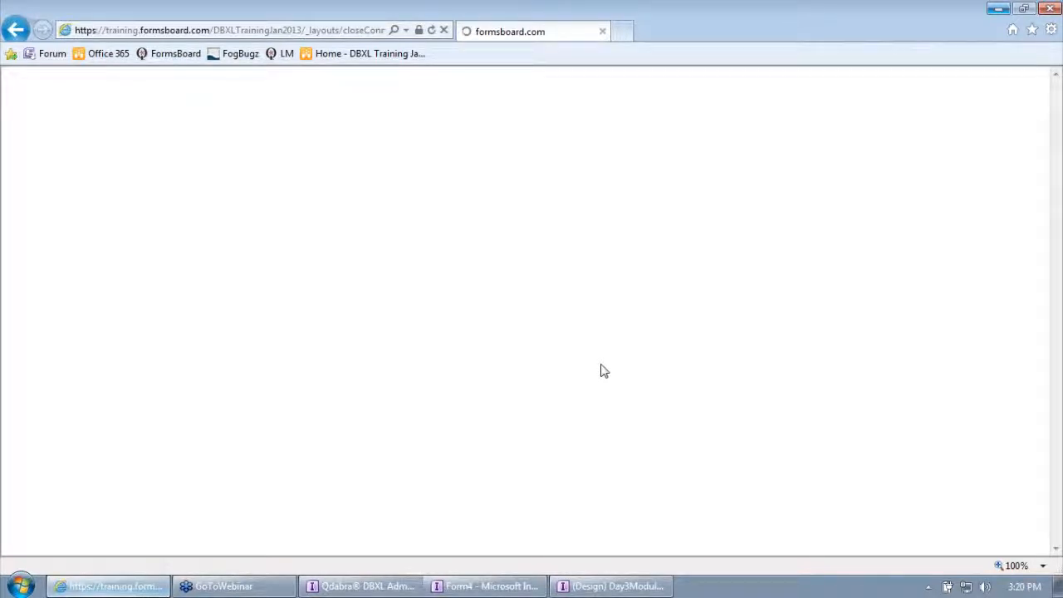
{"action": "left_click", "coordinate": [540, 326]}
{"action": "left_click", "coordinate": [508, 312]}
{"action": "type", "text": "ernestom"}
{"action": "key", "text": "Tab"}
{"action": "type", "text": "********"}
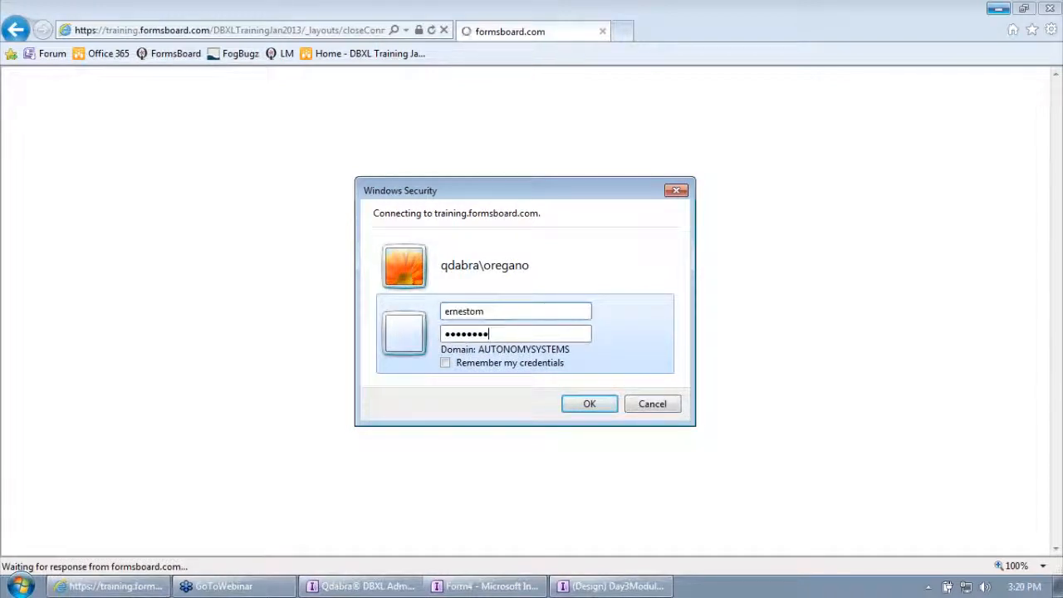
{"action": "key", "text": "Return"}
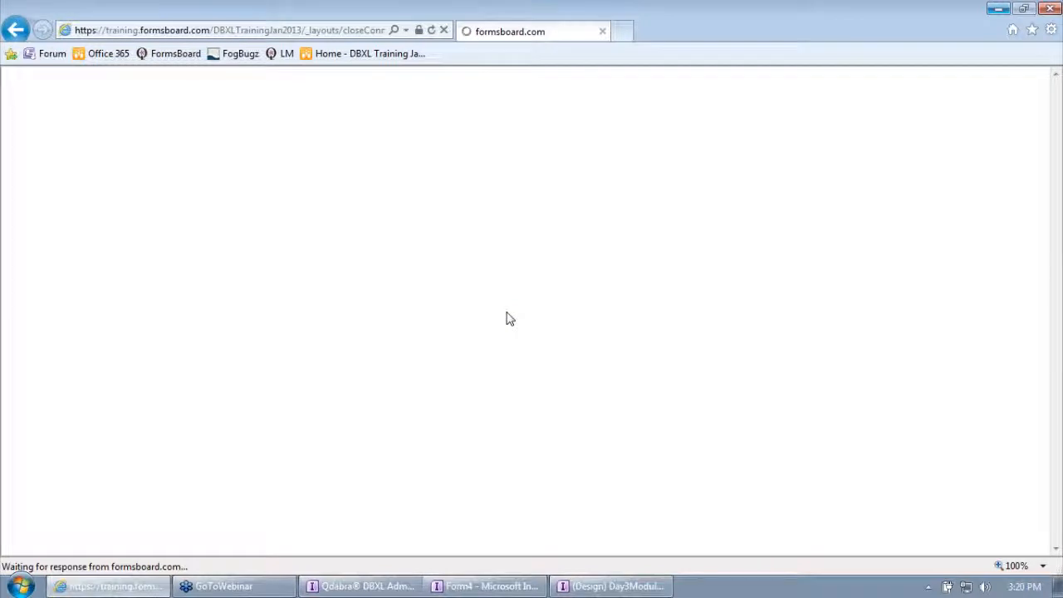
Switch to the DBXL Admin Tool, attach the updated Day3Module6 form template to the expense report document type, and save the changes.
{"action": "left_click", "coordinate": [612, 585]}
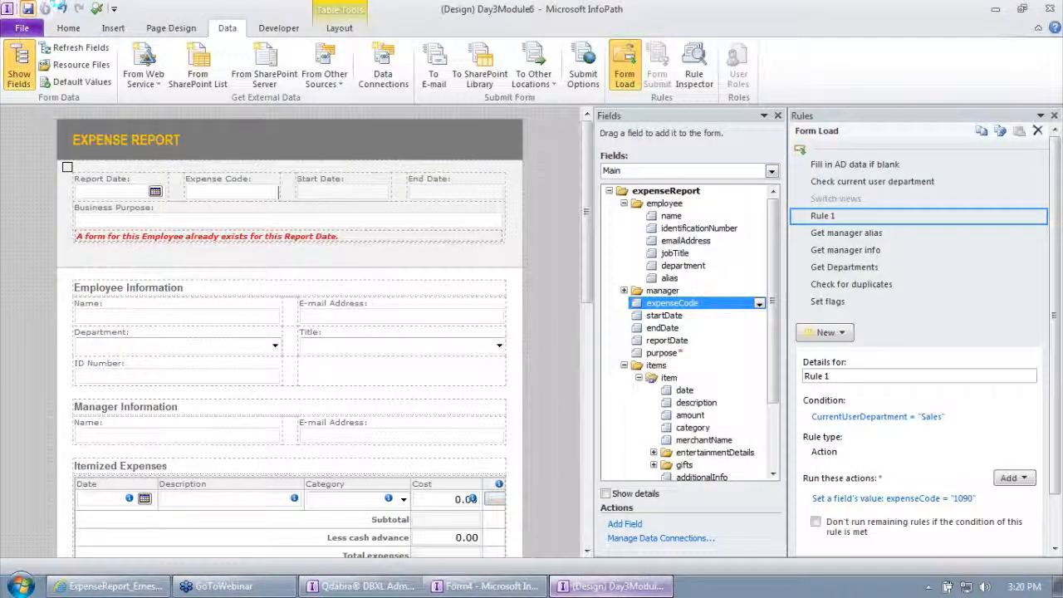
{"action": "left_click", "coordinate": [382, 586]}
{"action": "right_click", "coordinate": [96, 392]}
{"action": "left_click", "coordinate": [133, 402]}
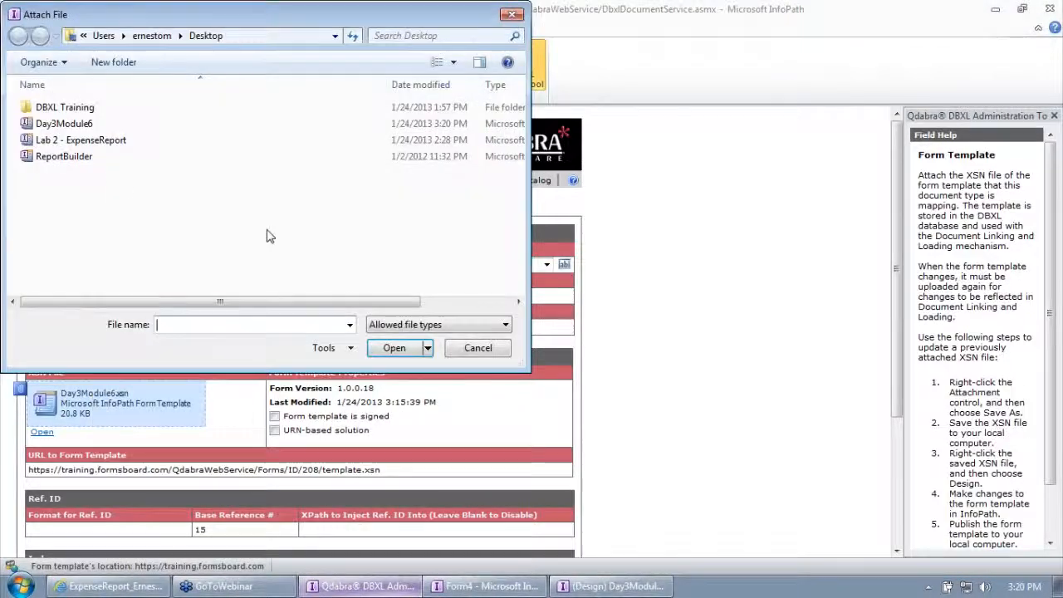
{"action": "left_click", "coordinate": [99, 109]}
{"action": "left_click", "coordinate": [394, 346]}
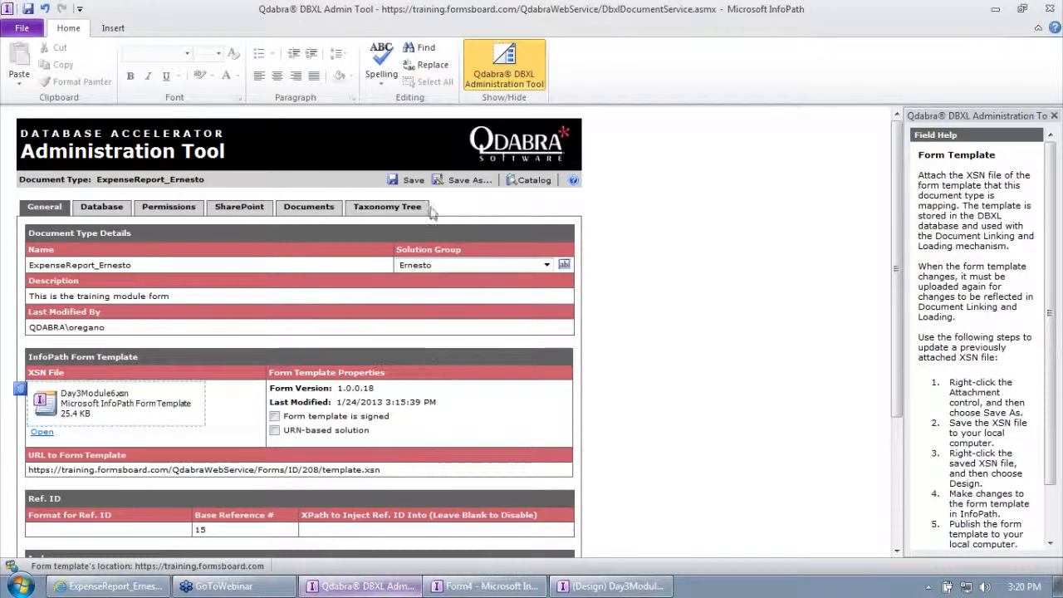
{"action": "left_click", "coordinate": [413, 181]}
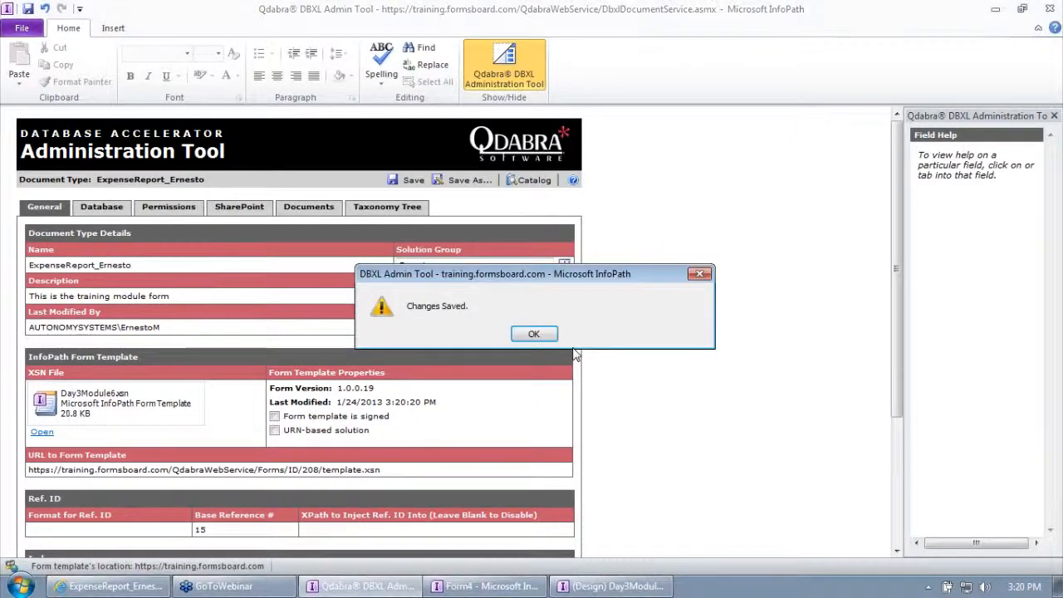
{"action": "left_click", "coordinate": [536, 332]}
Start a new expense report from the browser library, test the Expense Code field with 2457964, and return to the library.
{"action": "left_click", "coordinate": [143, 588]}
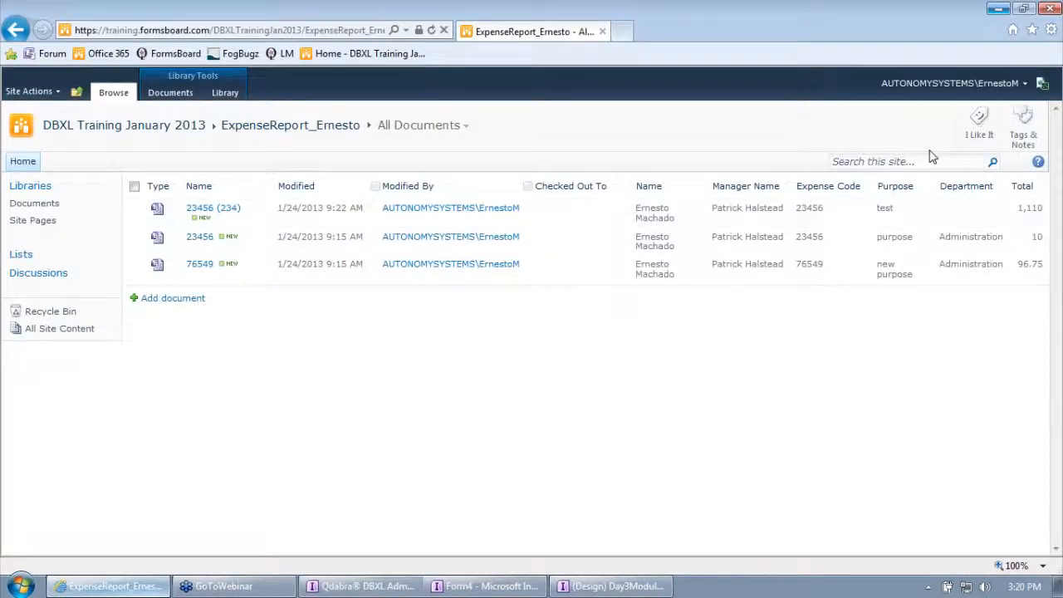
{"action": "left_click", "coordinate": [172, 299]}
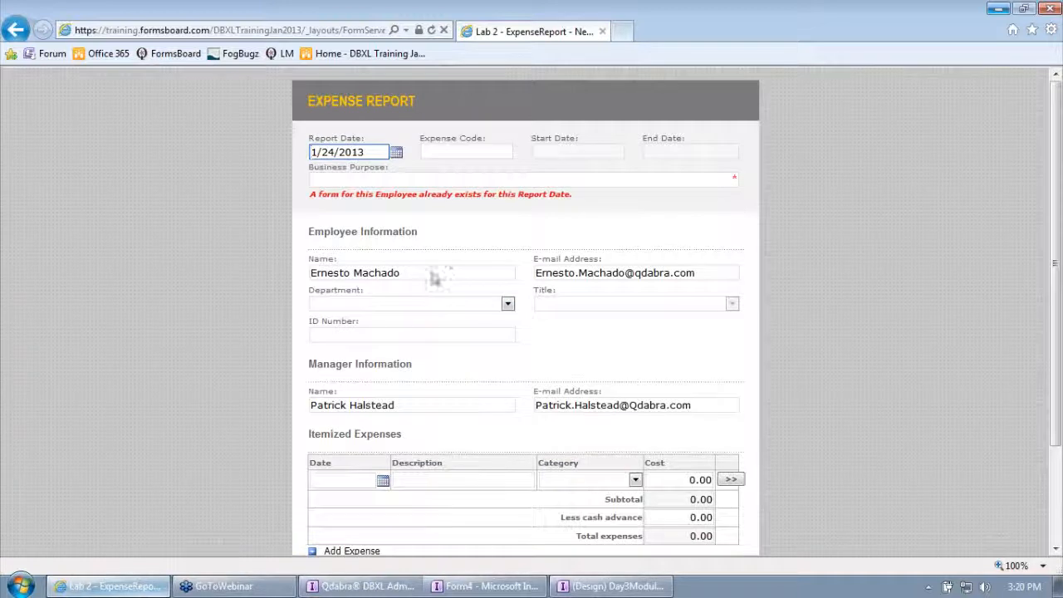
{"action": "left_click", "coordinate": [451, 148]}
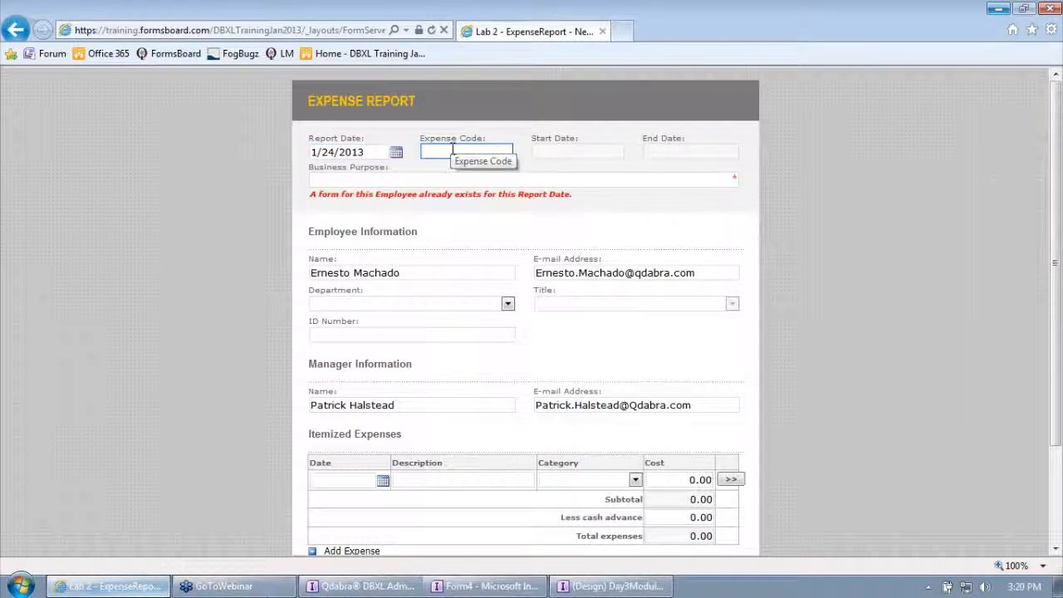
{"action": "type", "text": "2457964"}
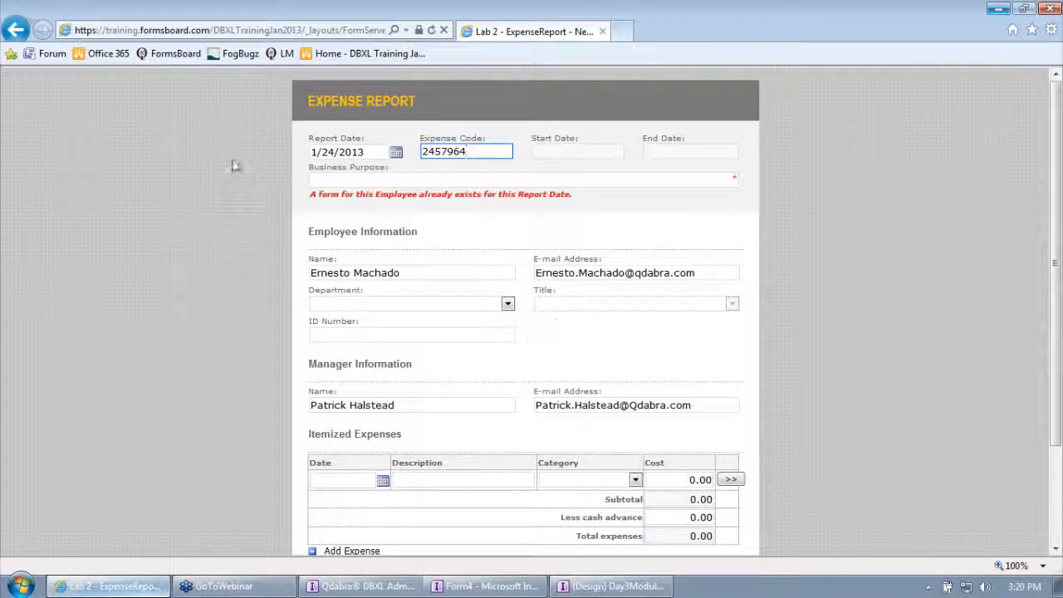
{"action": "left_click", "coordinate": [16, 30]}
Sign in to the library as a different user, entering the qdabra domain account's username and password.
{"action": "left_click", "coordinate": [997, 85]}
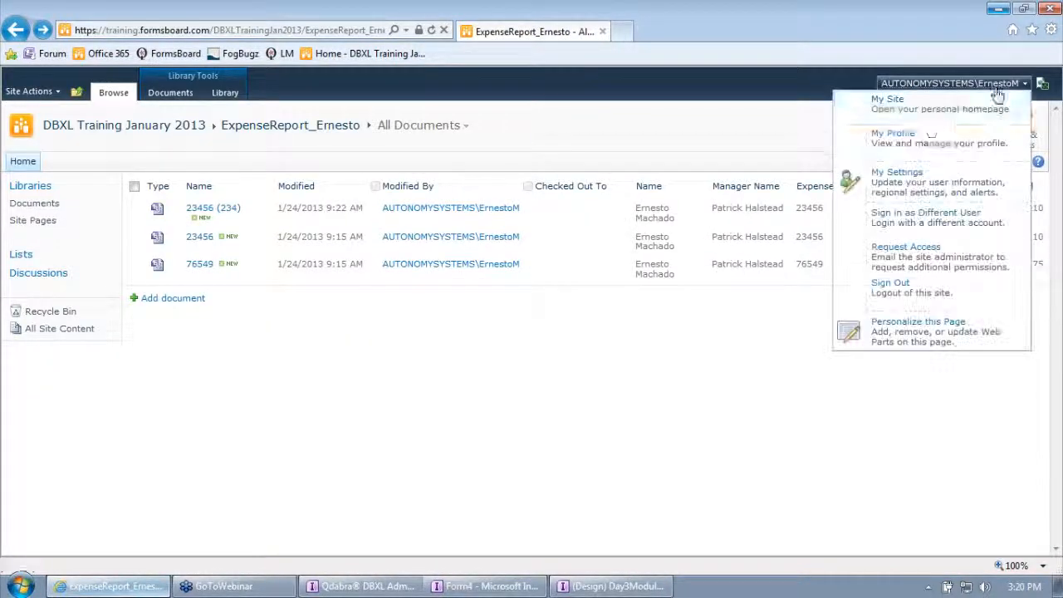
{"action": "left_click", "coordinate": [917, 214]}
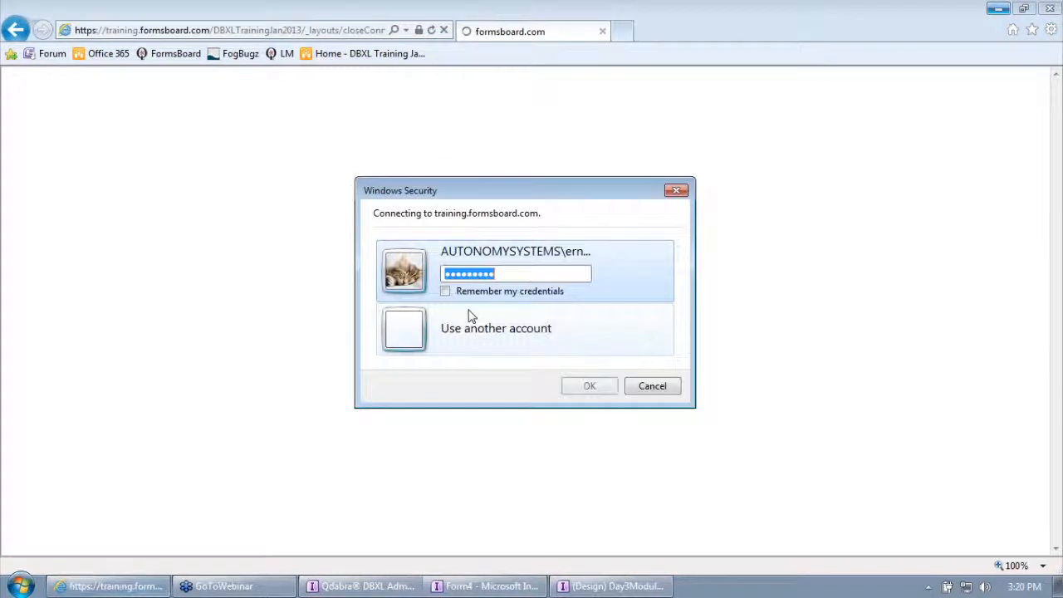
{"action": "left_click", "coordinate": [497, 323]}
{"action": "type", "text": "dabra\\oregano"}
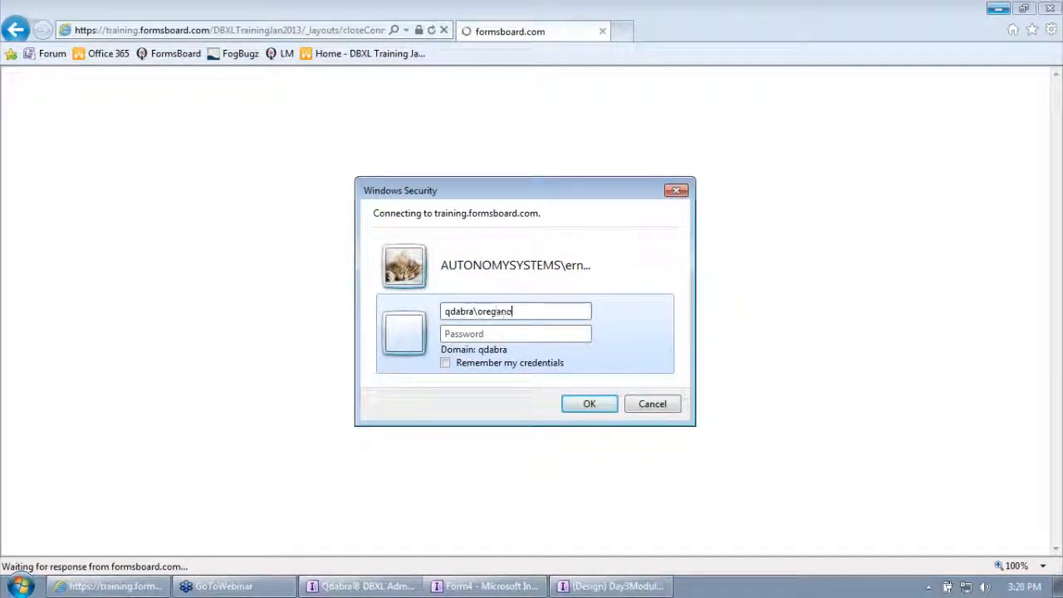
{"action": "key", "text": "Tab"}
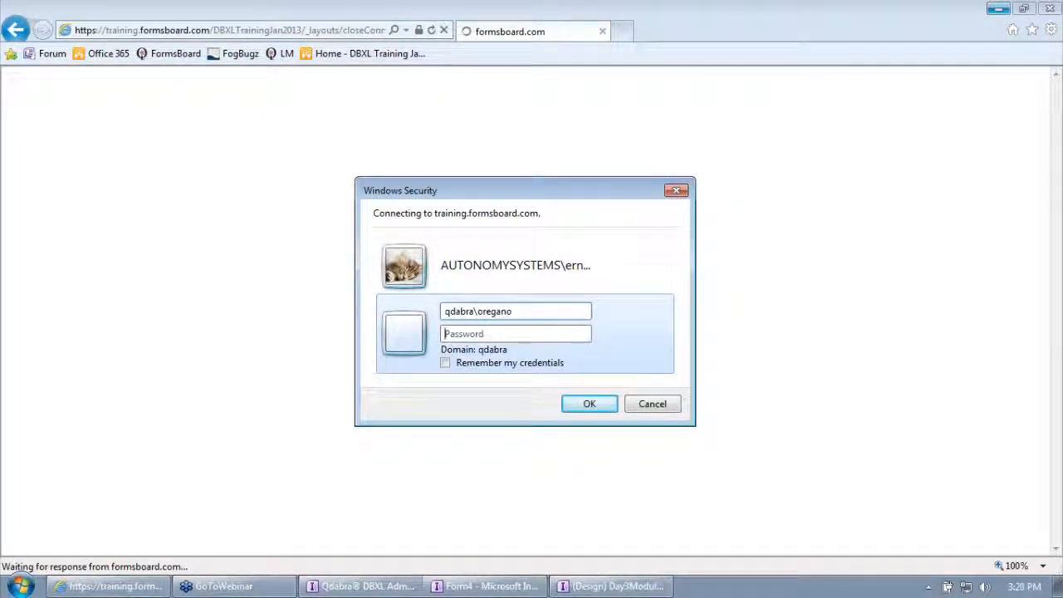
{"action": "type", "text": "••••••"}
{"action": "key", "text": "Return"}
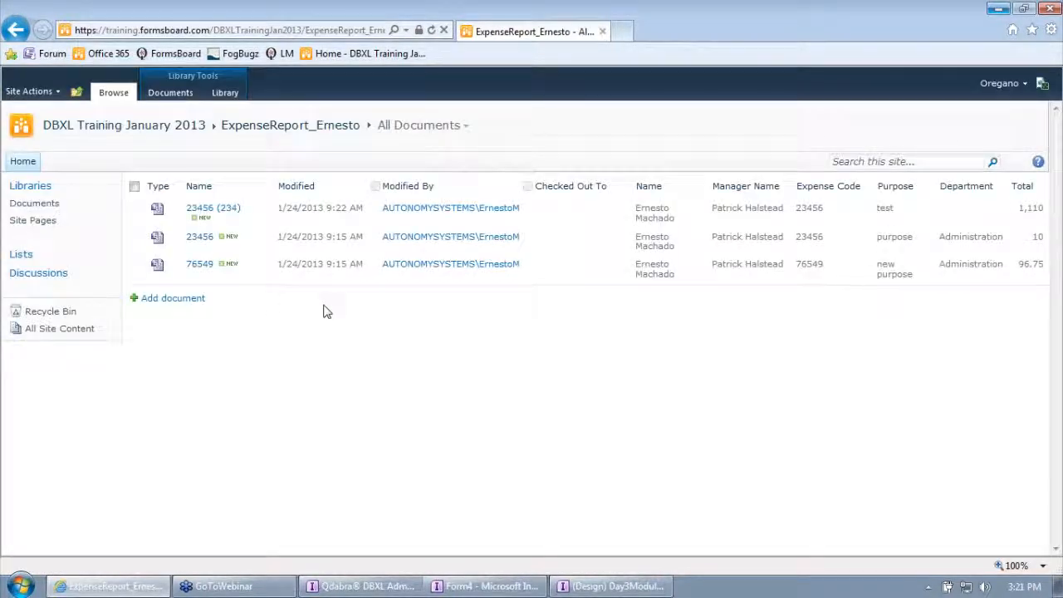
Start a new expense report, test whether the preset Expense Code can be edited, and return to the library.
{"action": "left_click", "coordinate": [173, 298]}
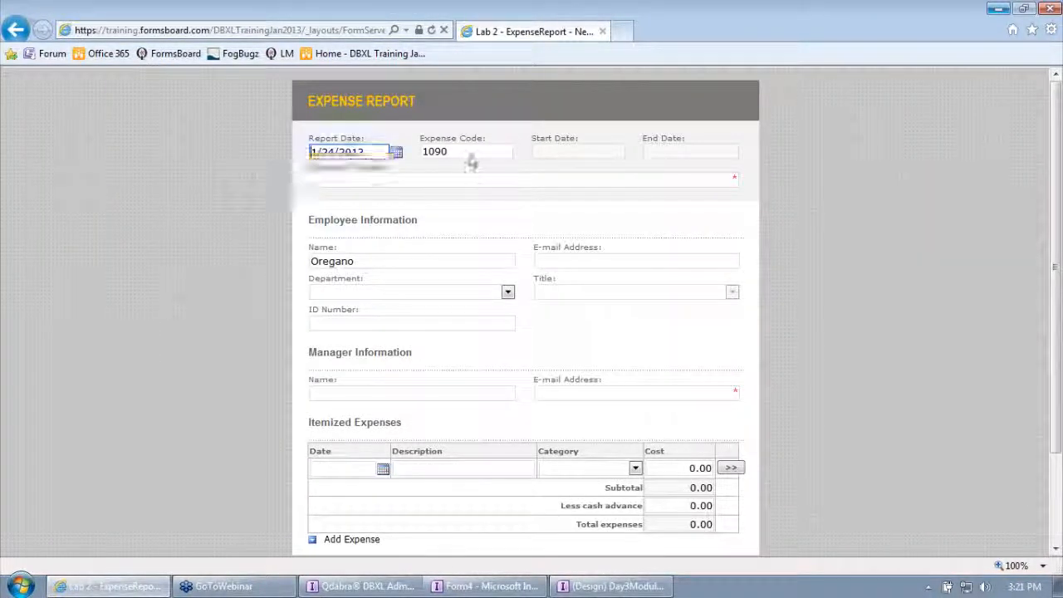
{"action": "left_click_drag", "start_coordinate": [453, 154], "coordinate": [412, 155]}
{"action": "type", "text": "1090"}
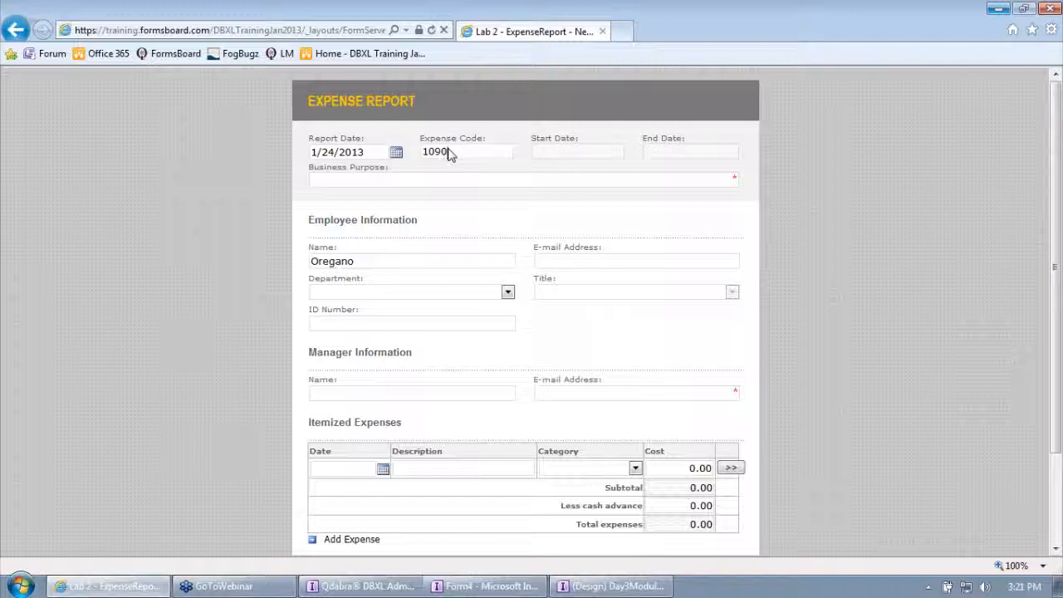
{"action": "left_click_drag", "start_coordinate": [468, 155], "coordinate": [422, 157]}
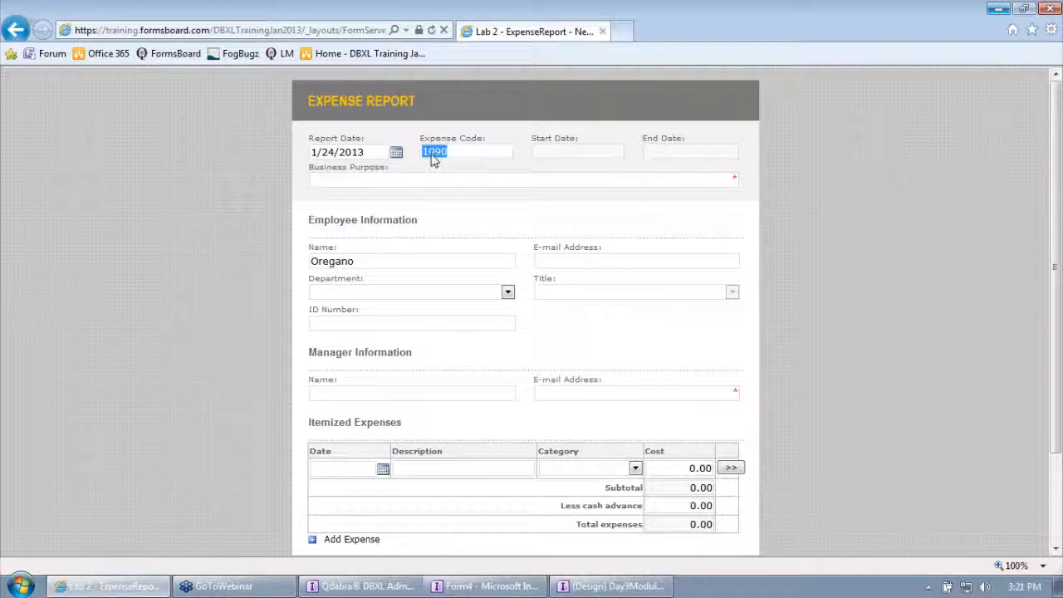
{"action": "left_click", "coordinate": [448, 156]}
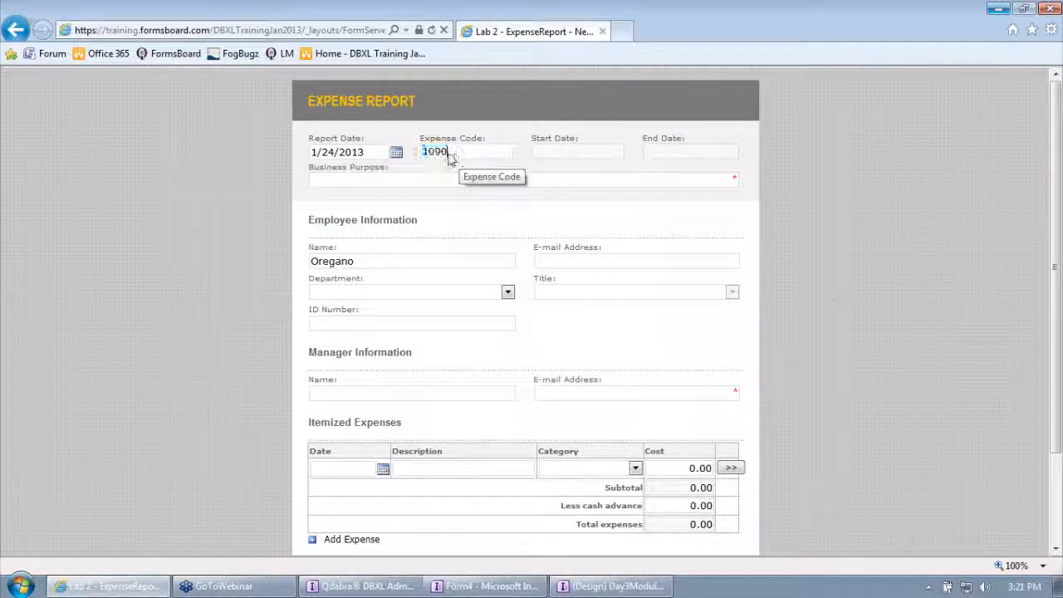
{"action": "left_click_drag", "start_coordinate": [451, 153], "coordinate": [429, 164]}
{"action": "left_click", "coordinate": [460, 152]}
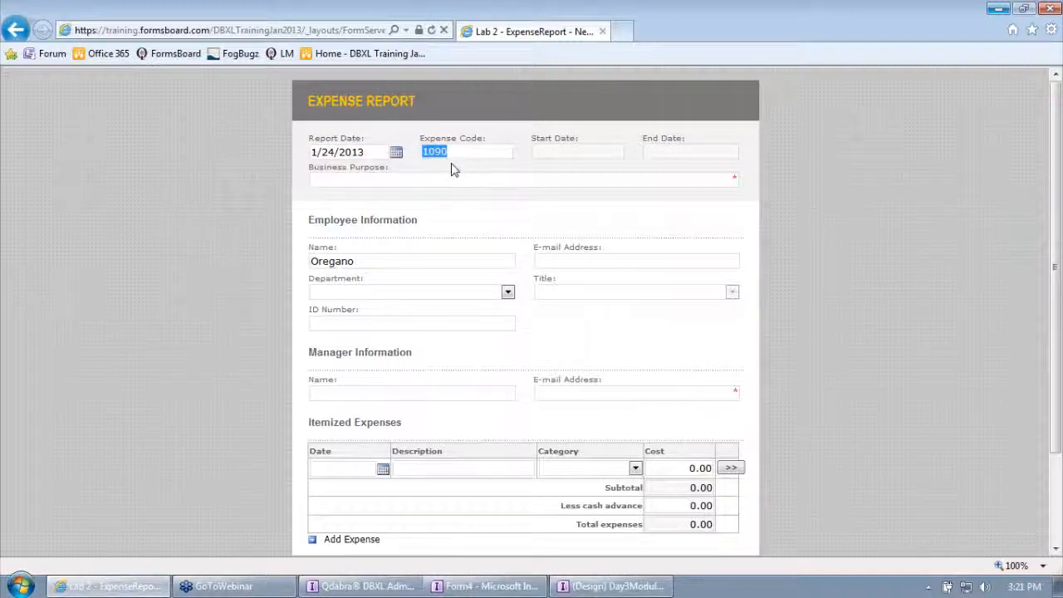
{"action": "left_click", "coordinate": [448, 153]}
{"action": "left_click", "coordinate": [15, 30]}
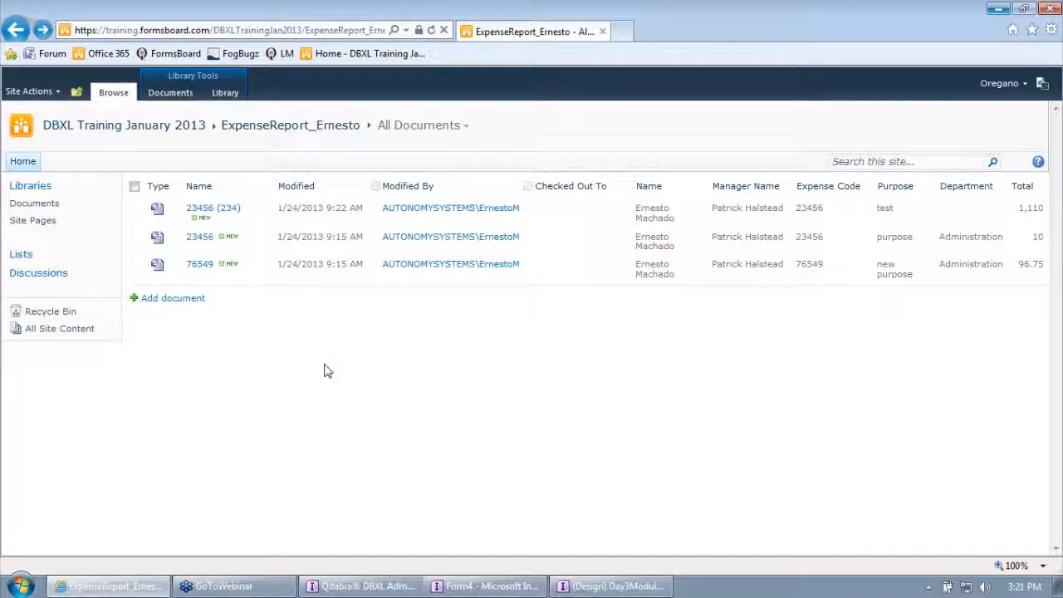
Leave the open Day3Module6 design window and reopen the template from the desktop in InfoPath design mode.
{"action": "left_click", "coordinate": [610, 587]}
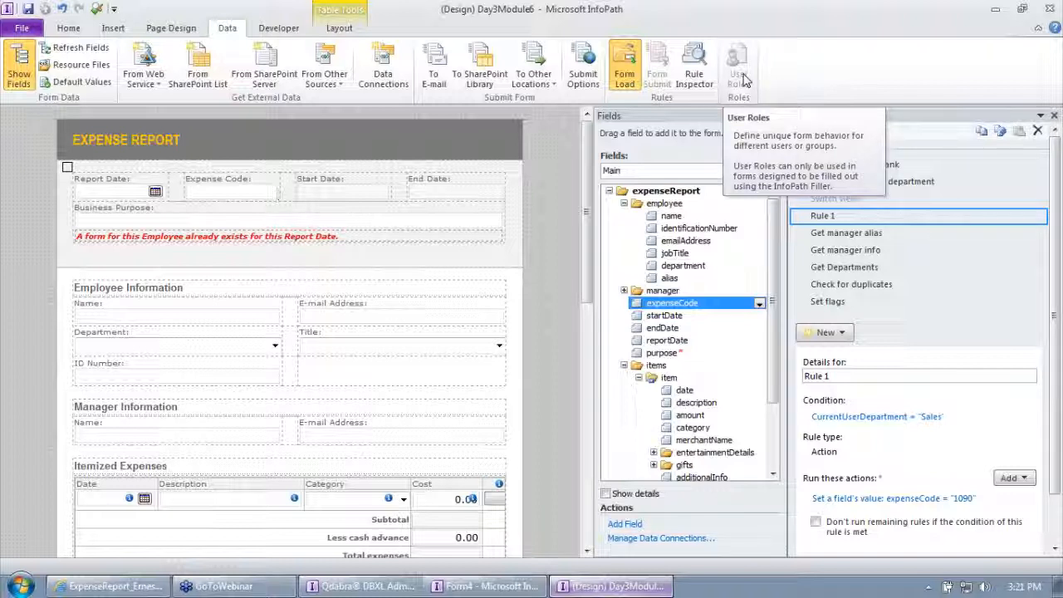
{"action": "left_click", "coordinate": [996, 10]}
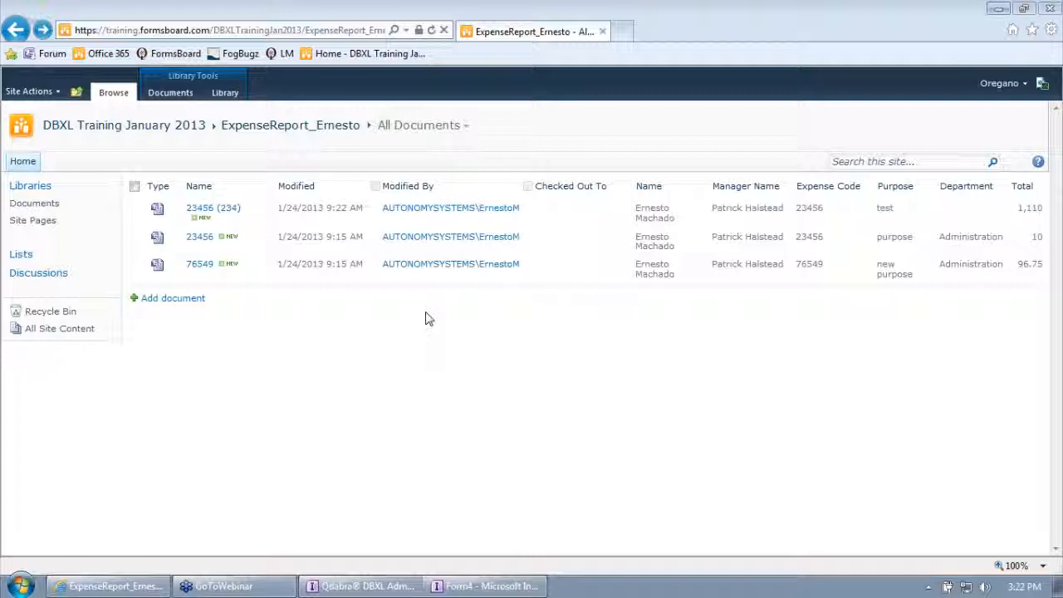
{"action": "left_click", "coordinate": [1057, 585]}
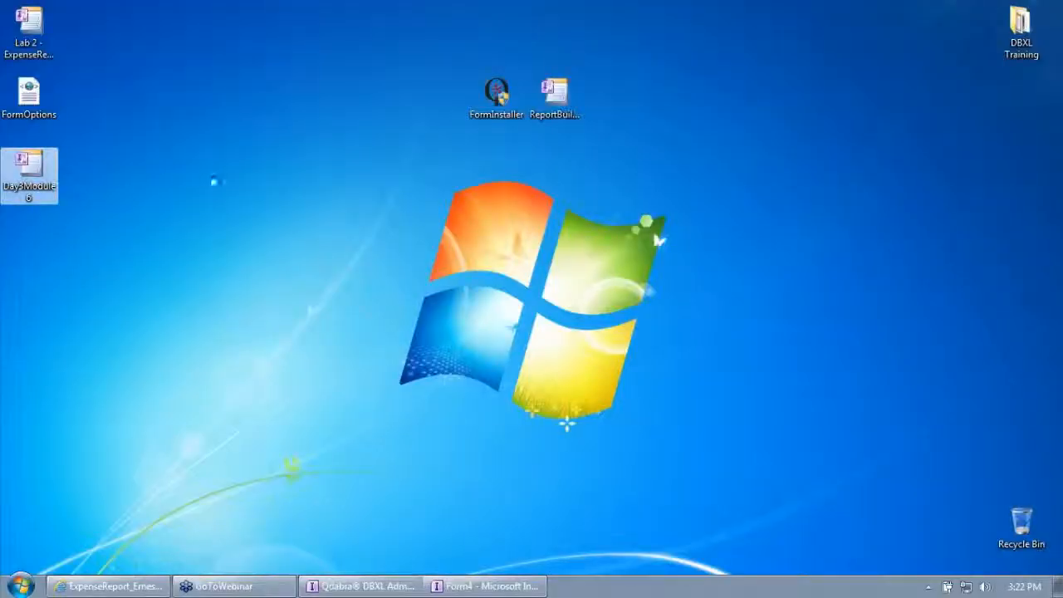
{"action": "right_click", "coordinate": [37, 184]}
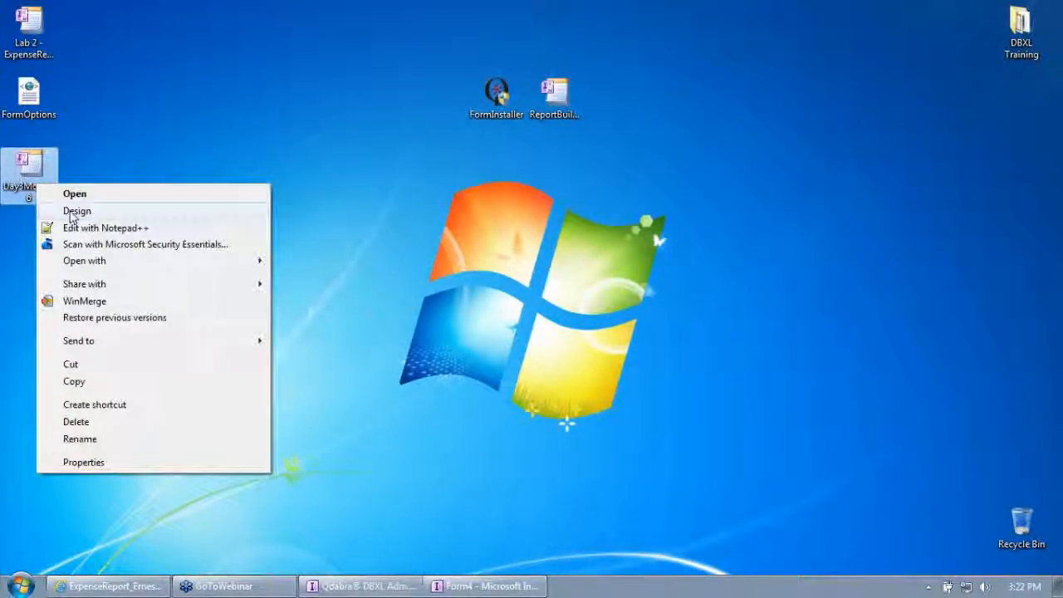
{"action": "left_click", "coordinate": [76, 211]}
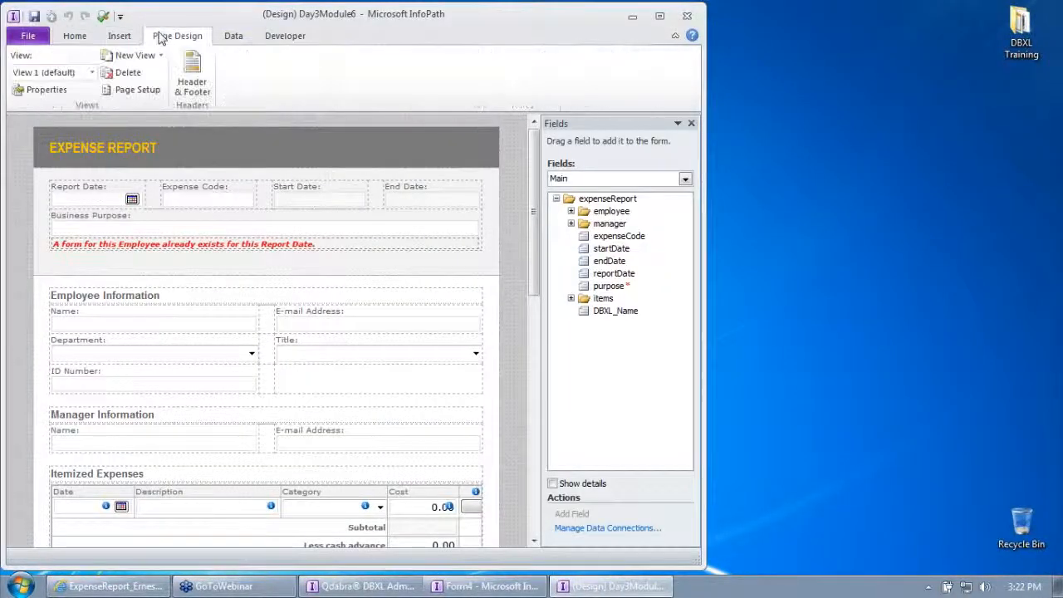
In the Sales view, delete the line "A new view just for Sales people." together with its table row.
{"action": "left_click", "coordinate": [58, 72]}
{"action": "left_click", "coordinate": [50, 102]}
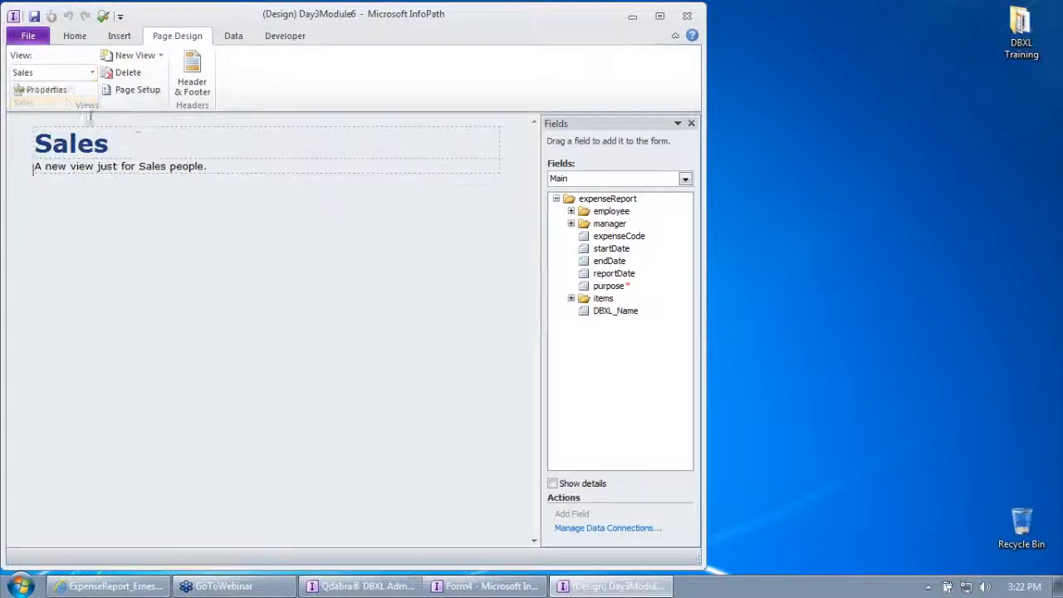
{"action": "left_click", "coordinate": [220, 166]}
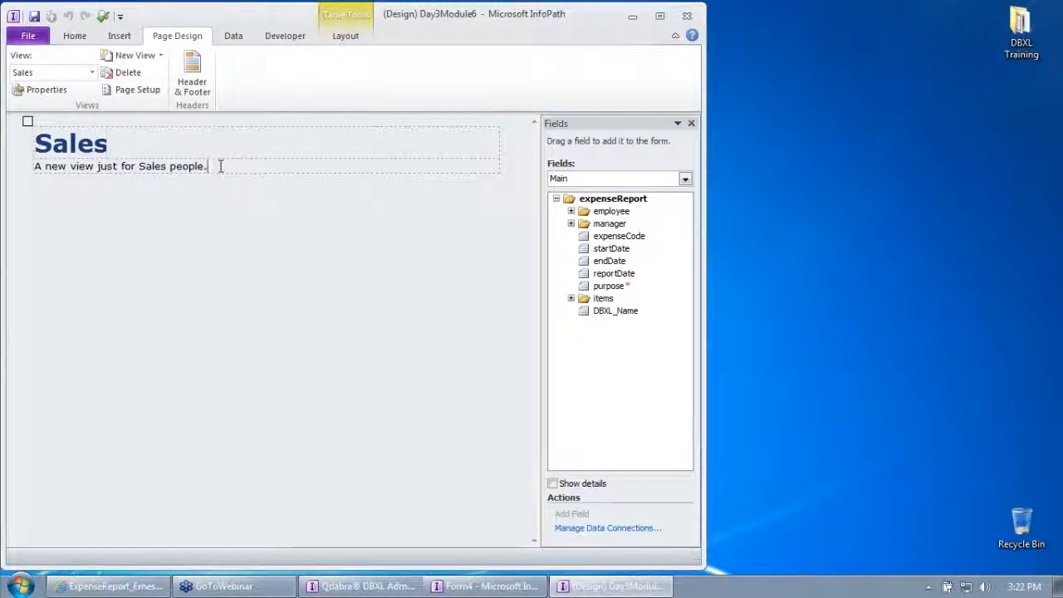
{"action": "left_click_drag", "start_coordinate": [220, 166], "coordinate": [34, 167]}
{"action": "key", "text": "Delete"}
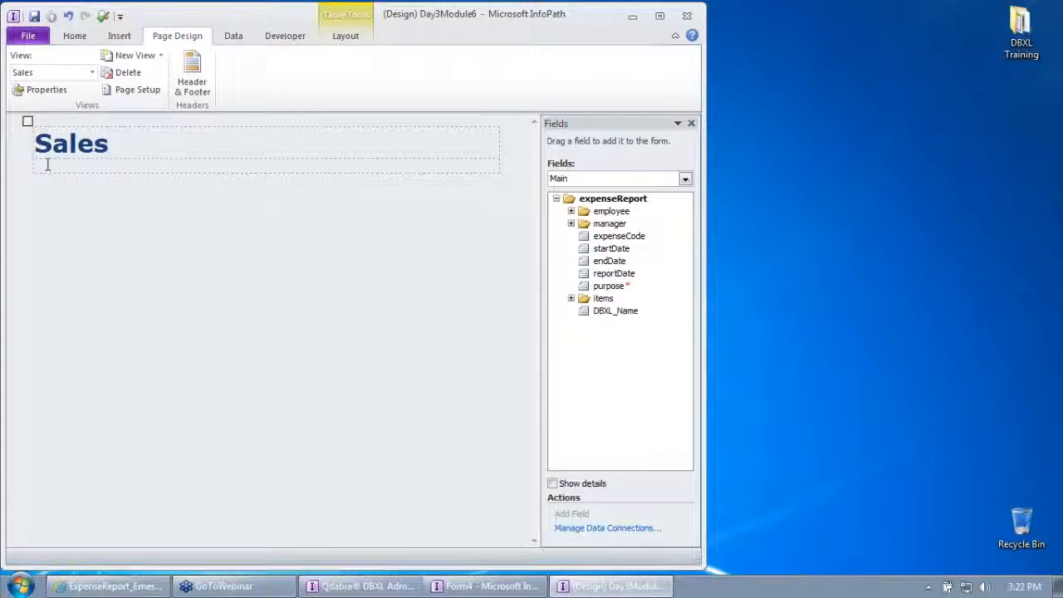
{"action": "left_click", "coordinate": [24, 165]}
{"action": "key", "text": "Delete"}
Replace the Sales view's heading with "YOU ARE NOT ALLOWED TO USE THIS FORM." and start a new line beneath it.
{"action": "left_click", "coordinate": [17, 146]}
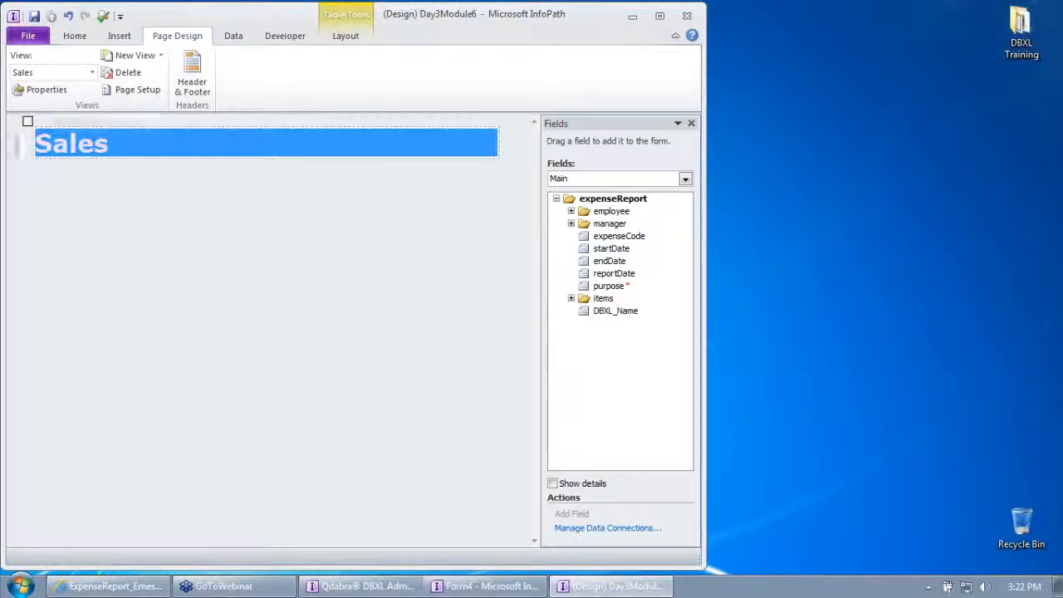
{"action": "type", "text": "YOU ARE NOT"}
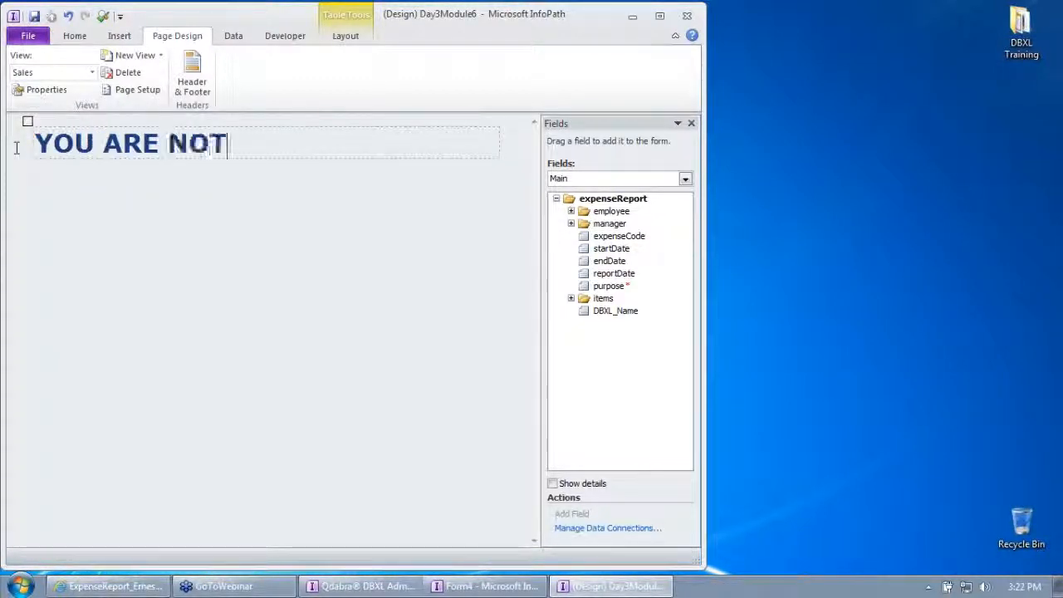
{"action": "type", "text": " ALLOWED T"}
{"action": "key", "text": "BackSpace"}
{"action": "type", "text": "WED TO S"}
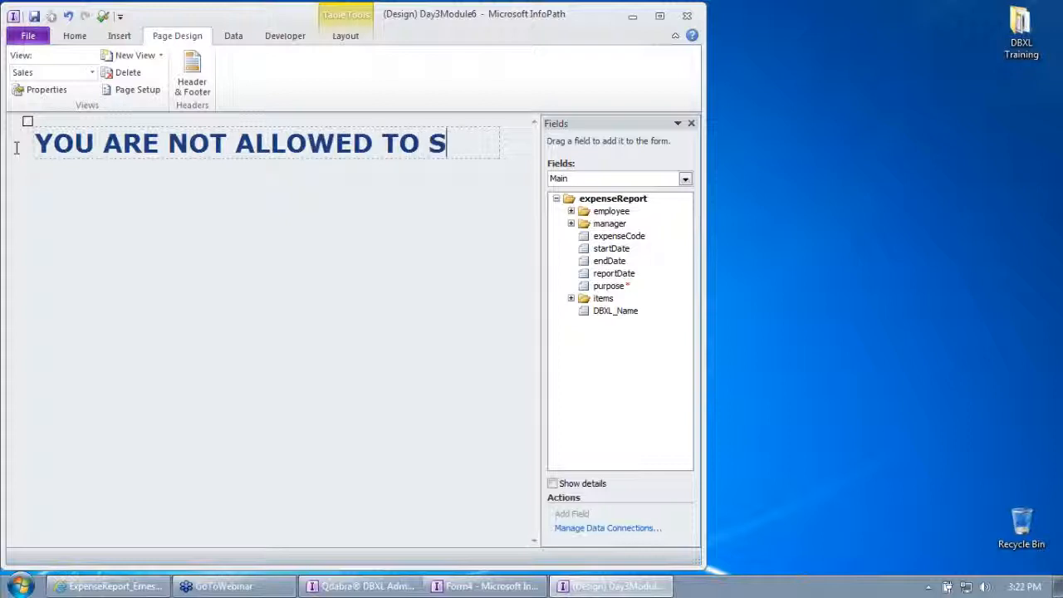
{"action": "key", "text": "BackSpace"}
{"action": "type", "text": "USE TH"}
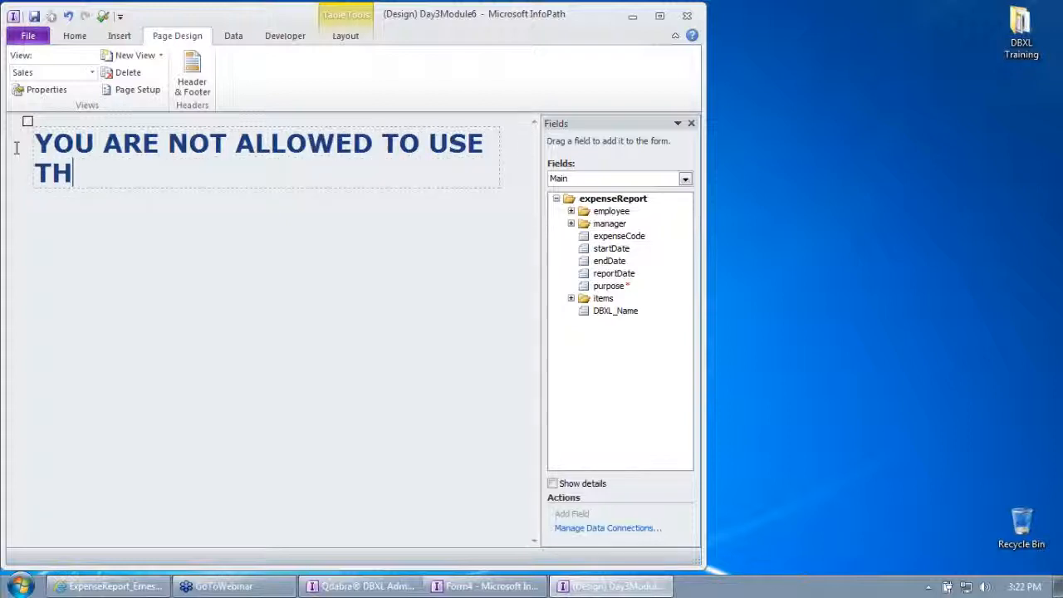
{"action": "type", "text": "IS FORM."}
{"action": "key", "text": "Return"}
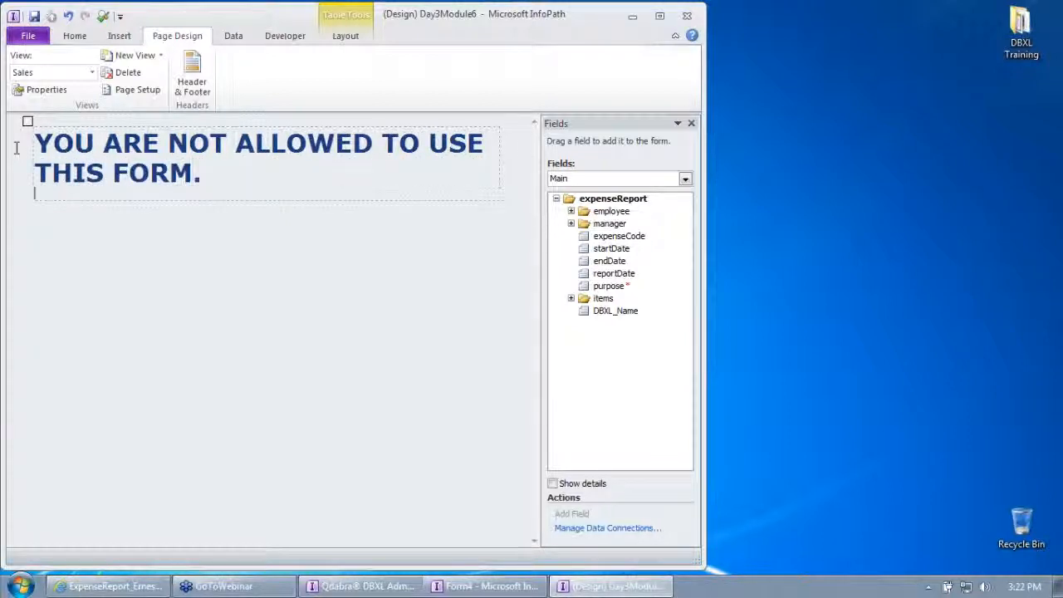
Insert a button beneath the access-denied message and label it "Close".
{"action": "left_click", "coordinate": [74, 36]}
{"action": "left_click", "coordinate": [535, 79]}
{"action": "left_click", "coordinate": [465, 72]}
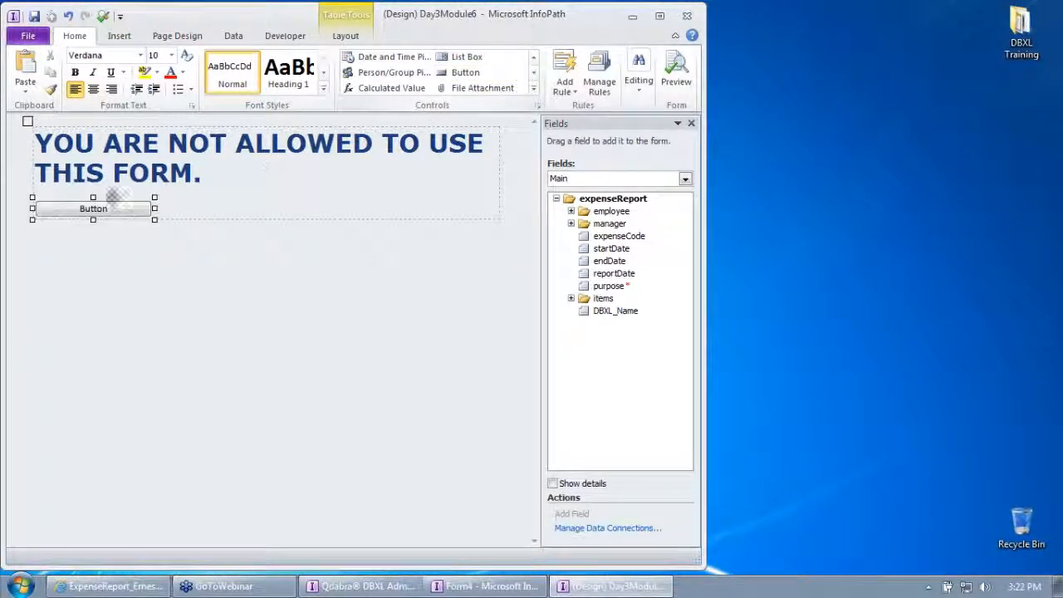
{"action": "right_click", "coordinate": [97, 213]}
{"action": "left_click", "coordinate": [154, 299]}
{"action": "type", "text": "Clo"}
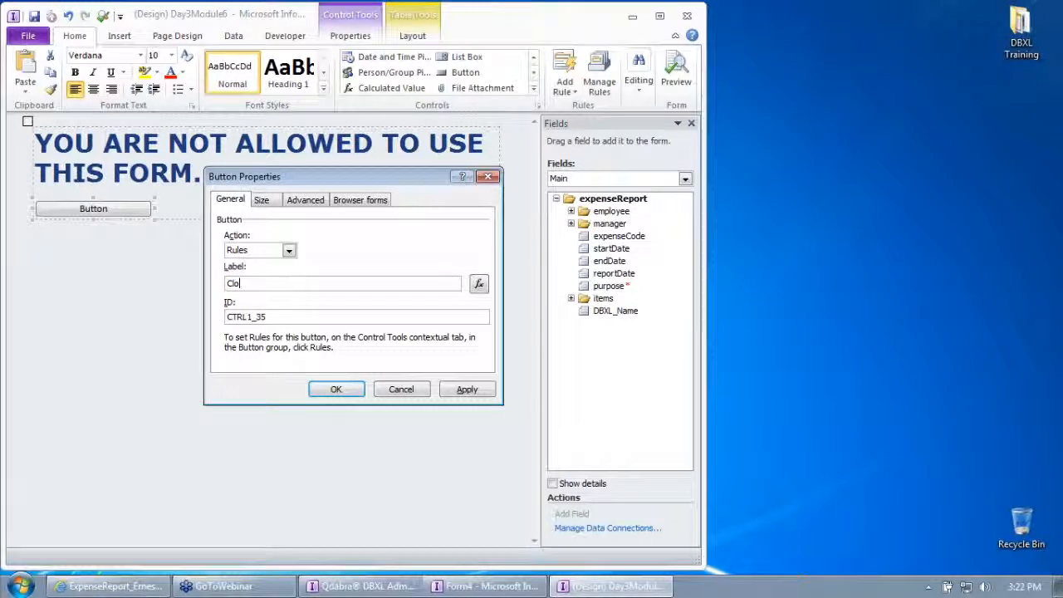
{"action": "type", "text": "se"}
{"action": "key", "text": "Return"}
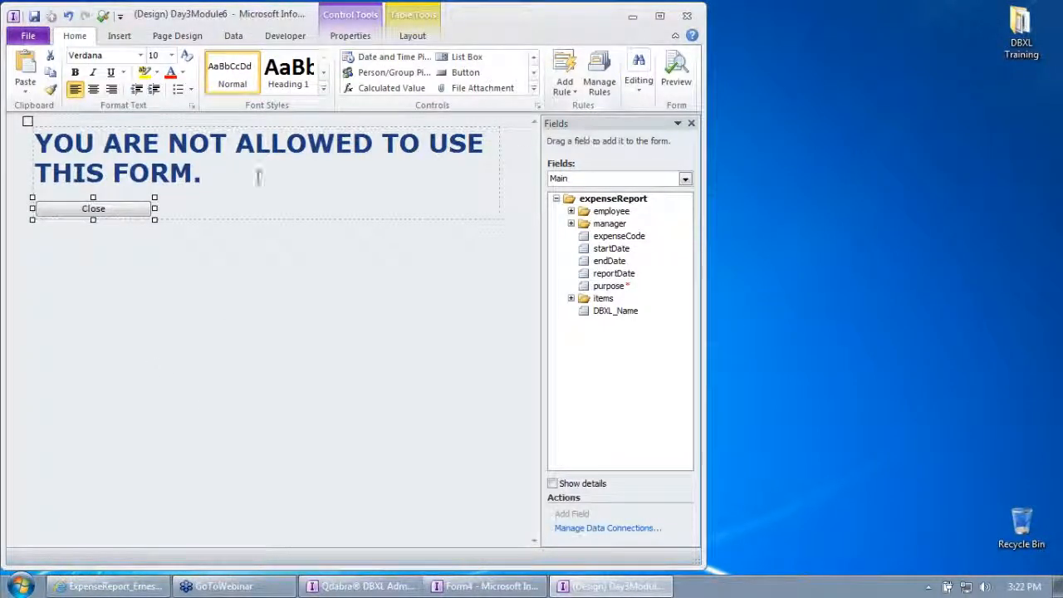
Color the message "YOU ARE NOT ALLOWED TO USE THIS FORM." red.
{"action": "left_click_drag", "start_coordinate": [259, 178], "coordinate": [37, 143]}
{"action": "left_click", "coordinate": [171, 73]}
{"action": "left_click", "coordinate": [220, 226]}
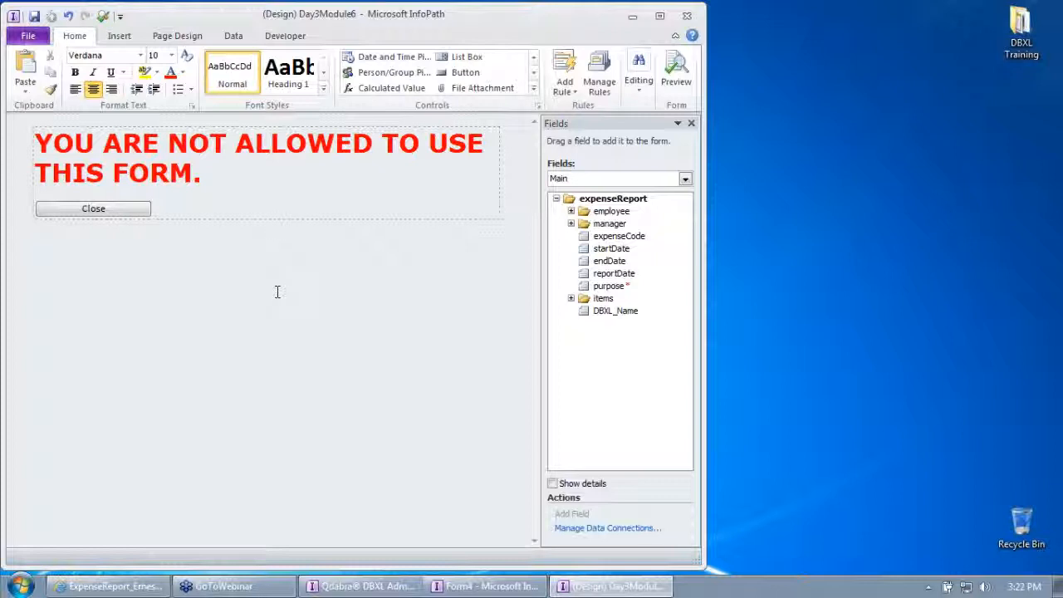
Center the Close button horizontally beneath the message.
{"action": "left_click", "coordinate": [125, 213]}
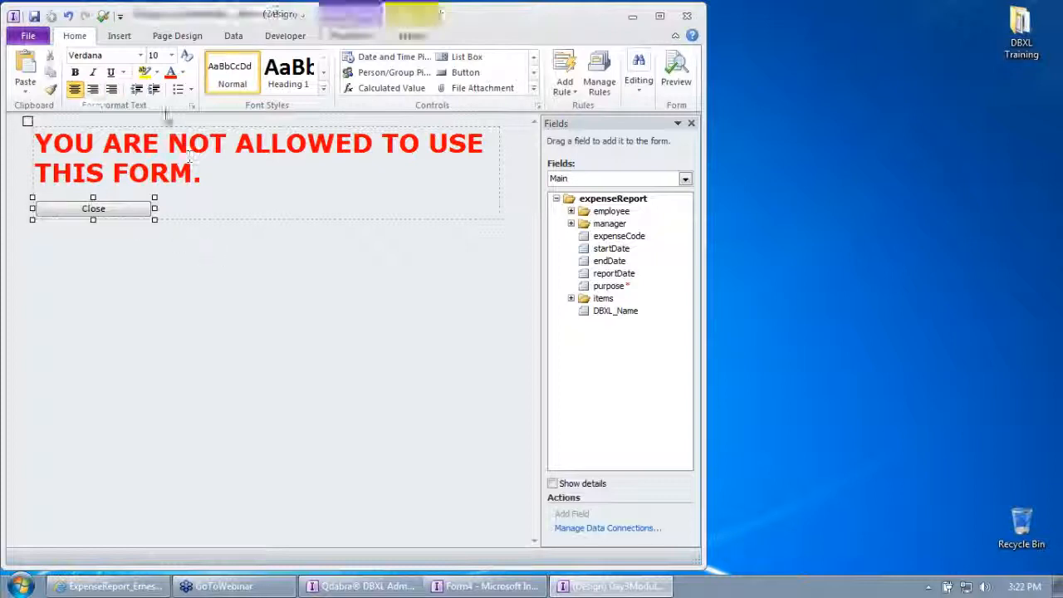
{"action": "left_click", "coordinate": [94, 90]}
{"action": "left_click", "coordinate": [279, 253]}
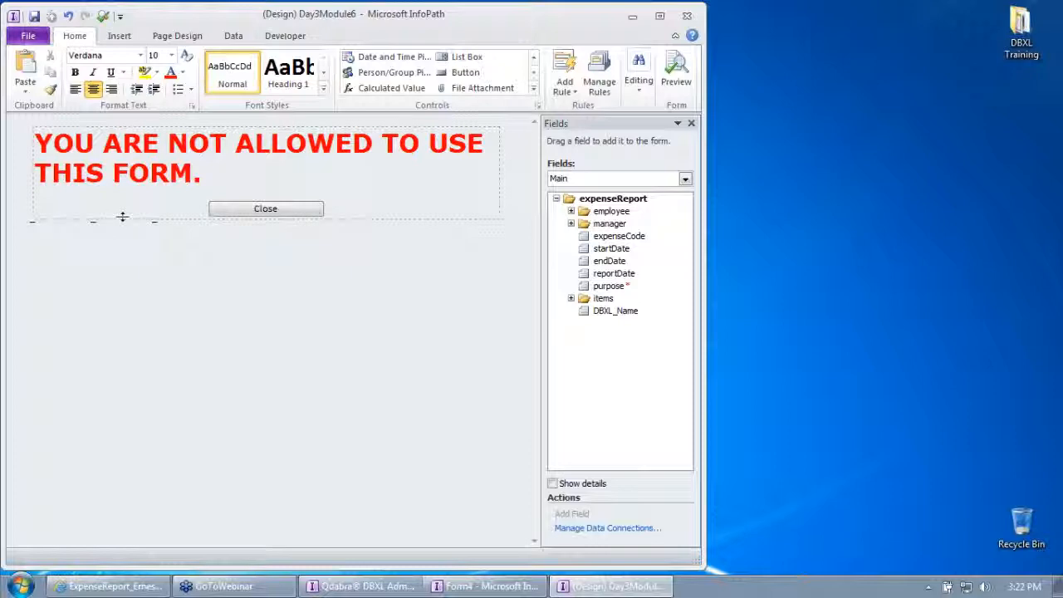
{"action": "left_click", "coordinate": [83, 201]}
{"action": "left_click", "coordinate": [381, 204]}
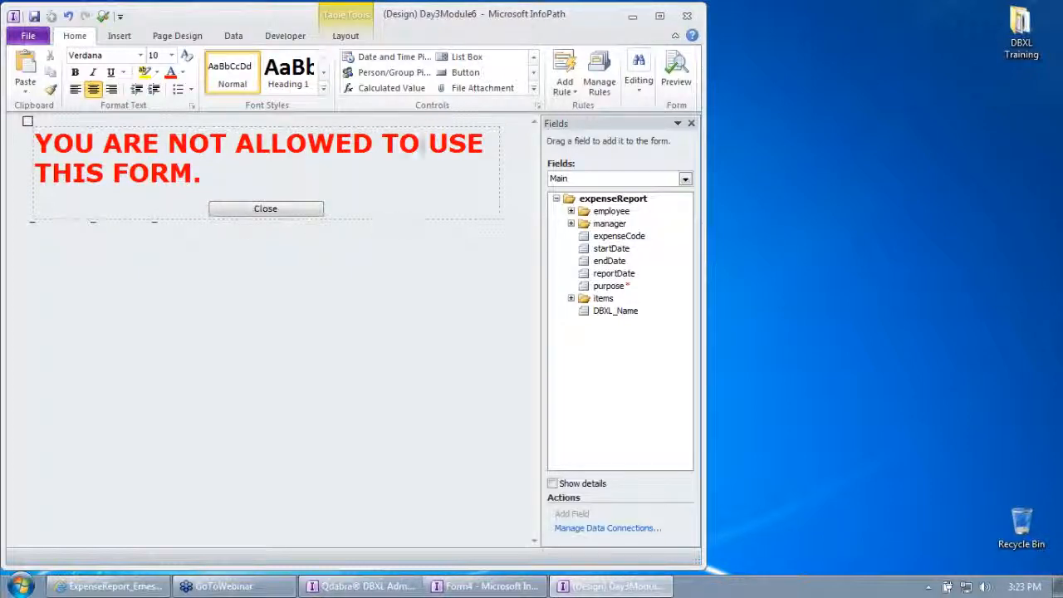
Maximize the design window, narrow the layout table around the message to about three quarters of its width, and close the template.
{"action": "double_click", "coordinate": [454, 23]}
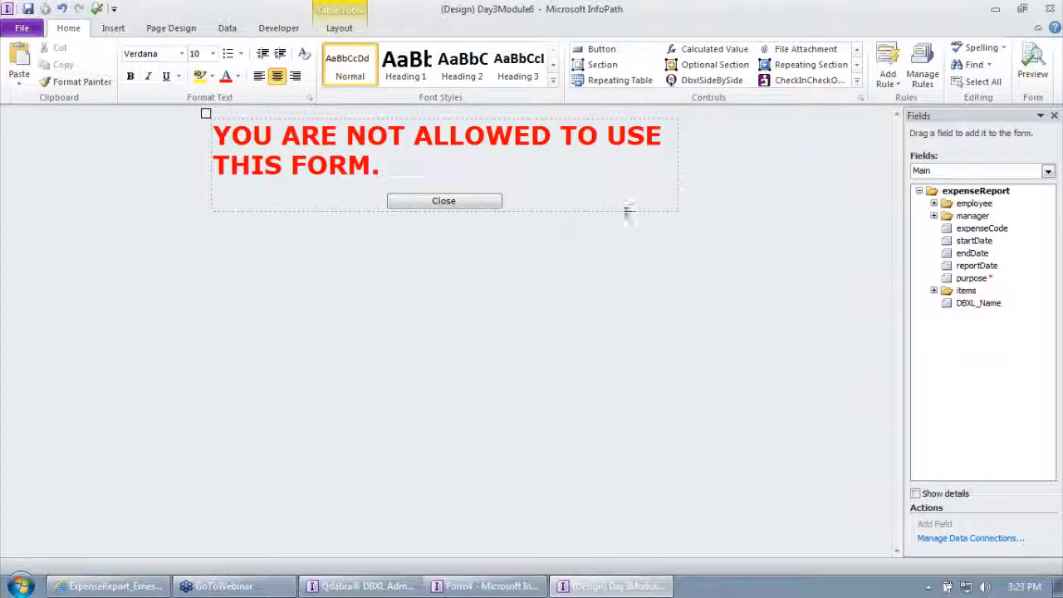
{"action": "left_click_drag", "start_coordinate": [676, 173], "coordinate": [564, 179]}
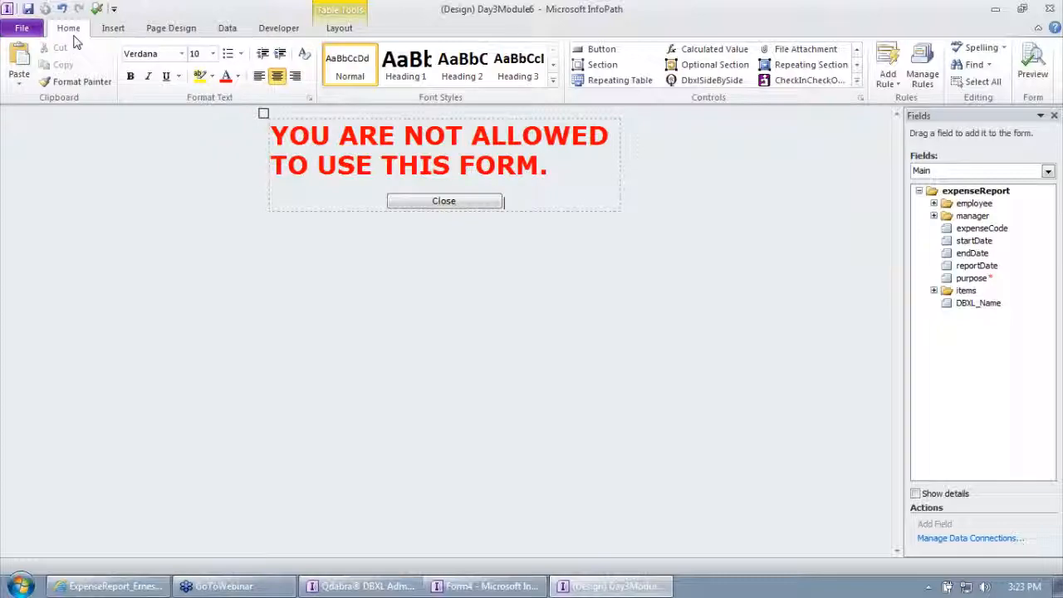
{"action": "left_click", "coordinate": [1051, 9]}
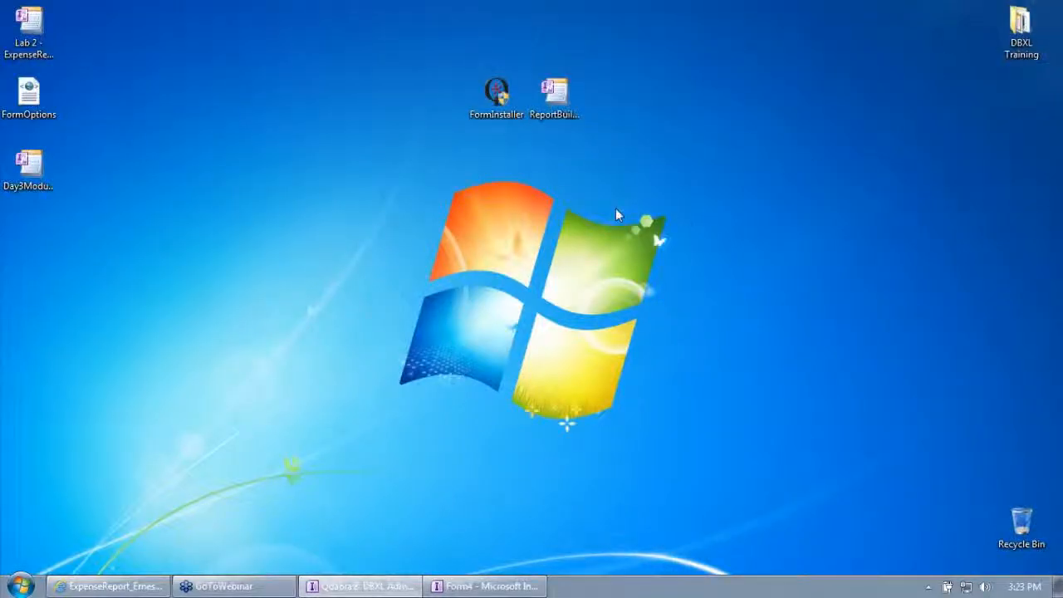